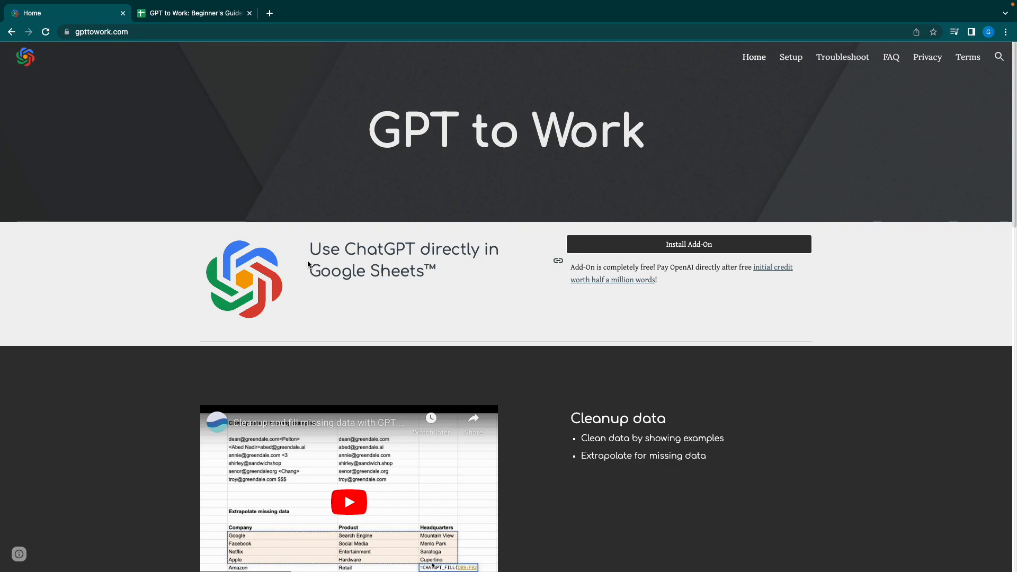
mouse_move(309, 253)
left_mouse_down()
mouse_move(464, 269)
mouse_move(314, 249)
left_mouse_up()
left_click(462, 267)
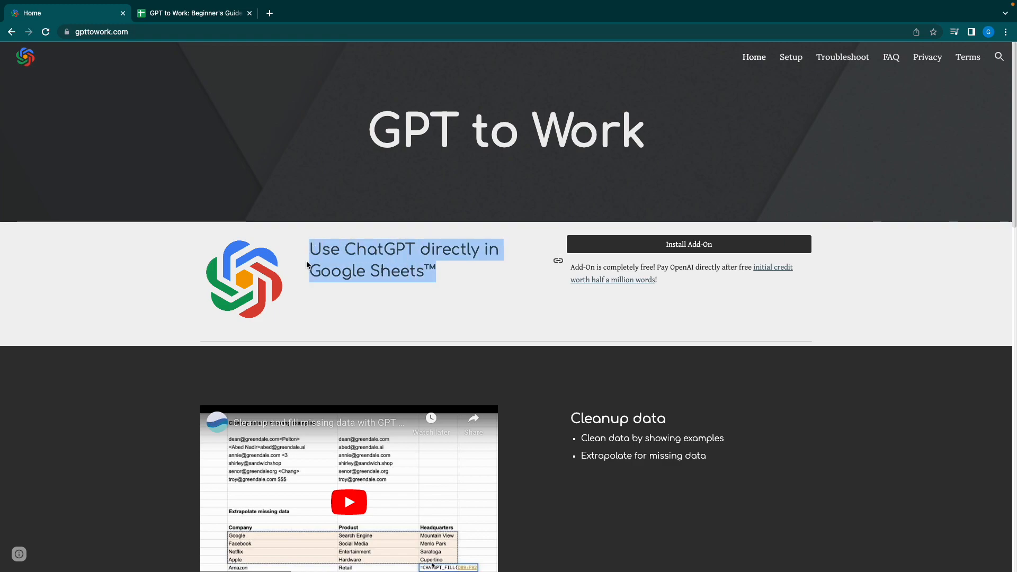
left_click(303, 277)
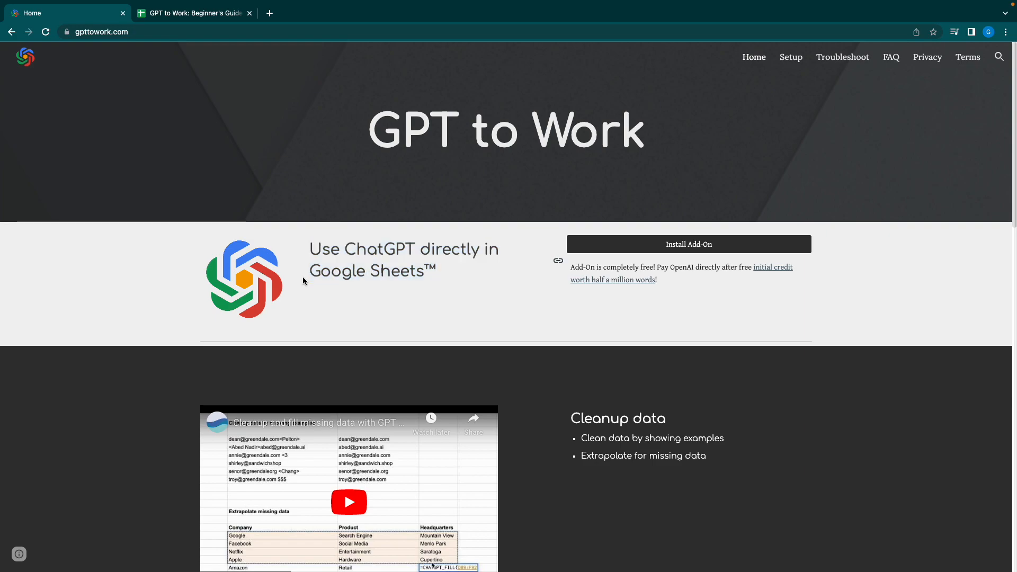
Switch to the "GPT to Work: Beginner's Guide" spreadsheet and open the Google Workspace Marketplace to get add-ons.
left_click(201, 20)
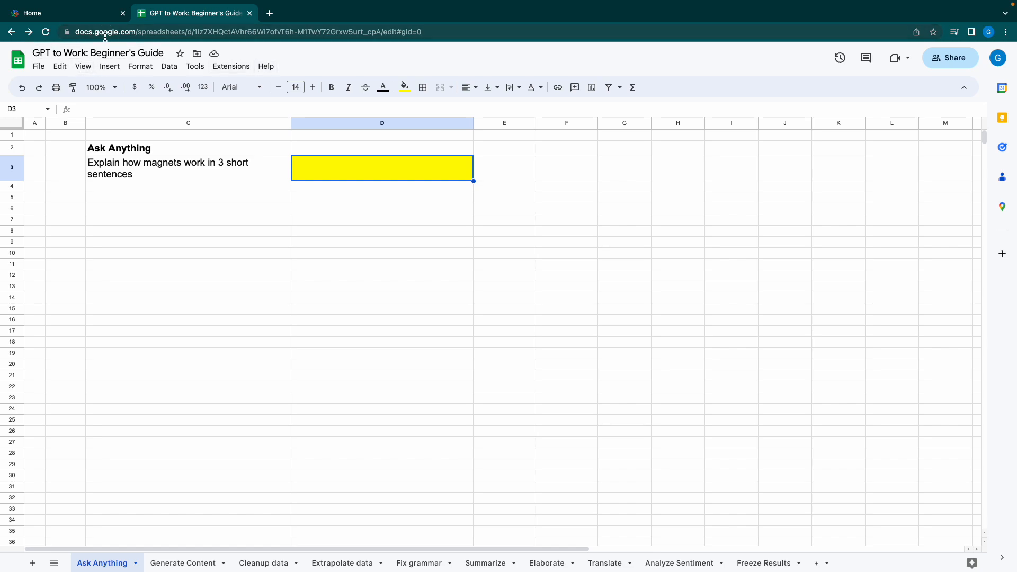
left_click(235, 69)
mouse_move(261, 89)
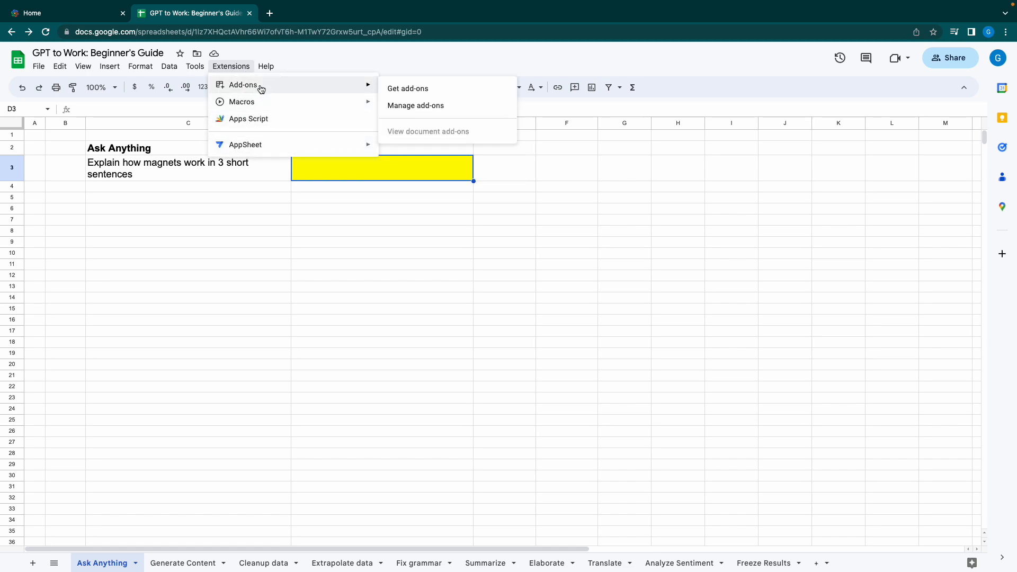
left_click(408, 88)
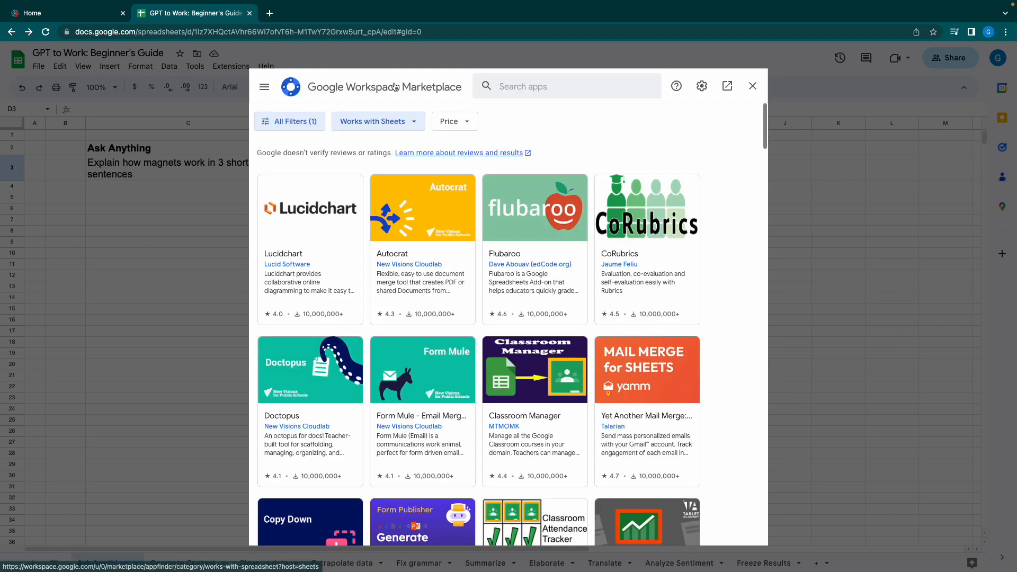
Search the marketplace for "GPT to Work" and open the listing of the add-on by Kloud Hound.
left_click(521, 85)
type("Gpt to work")
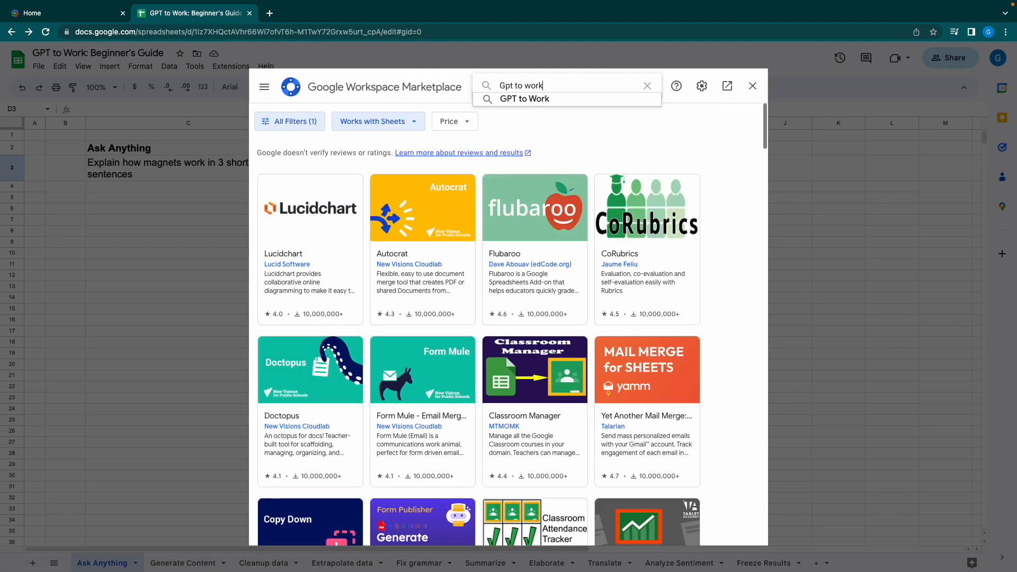
left_click(529, 99)
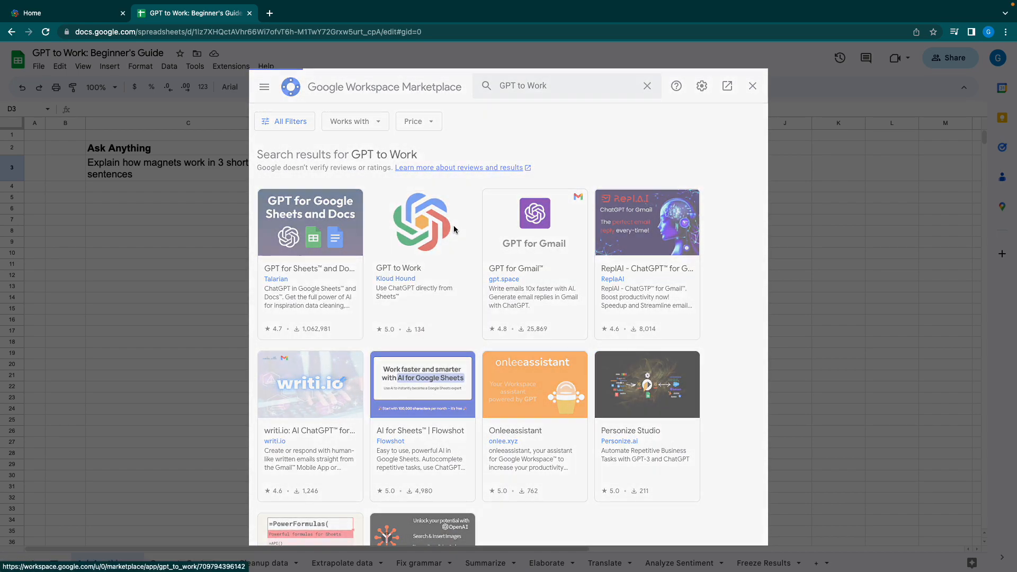
left_click(454, 227)
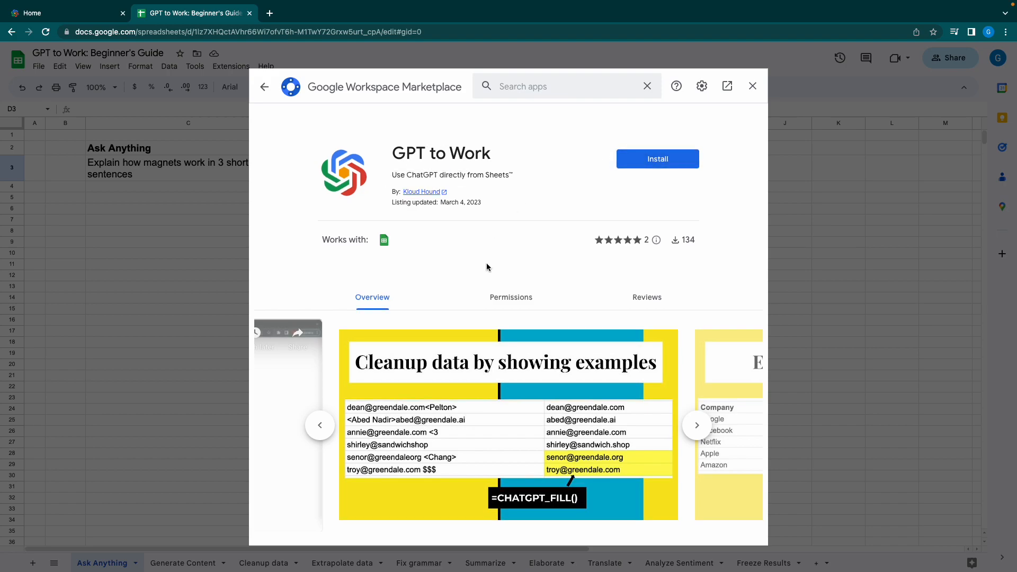
Examine the GPT to Work listing's preview images, overview and full description of supported functions.
scroll(486, 263, "down", 2)
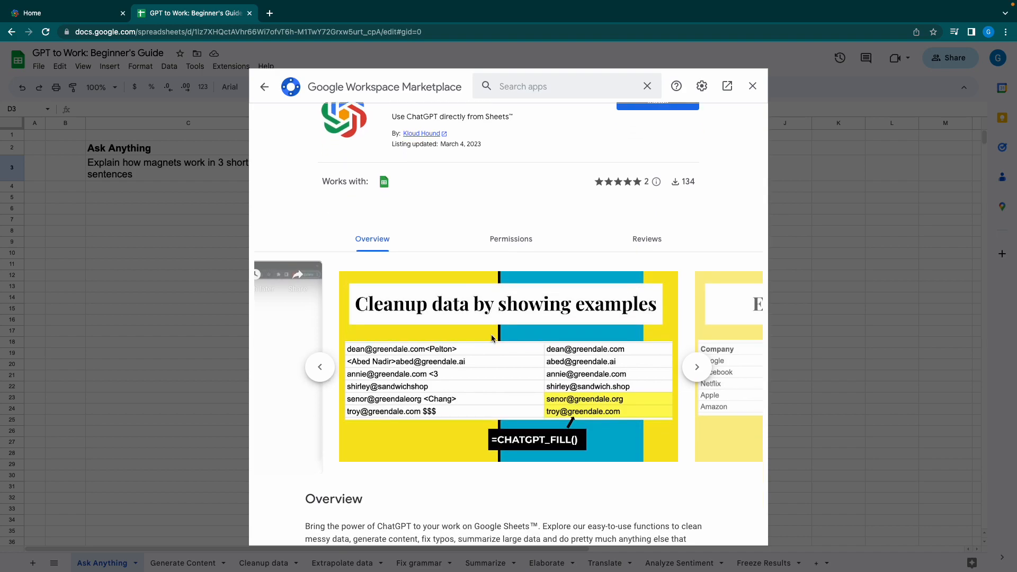
left_click(697, 368)
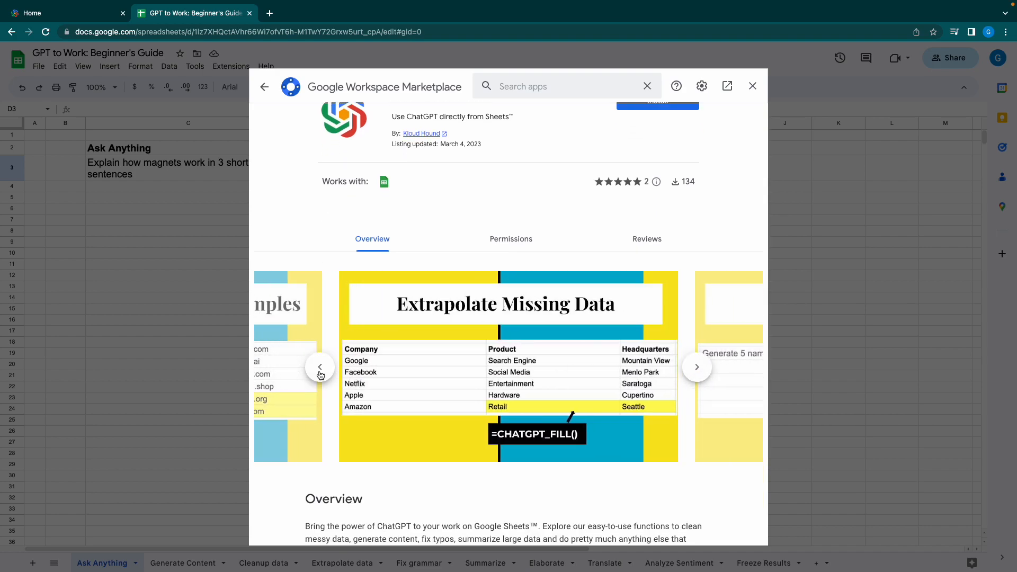
left_click(320, 371)
left_click(320, 373)
left_click(320, 371)
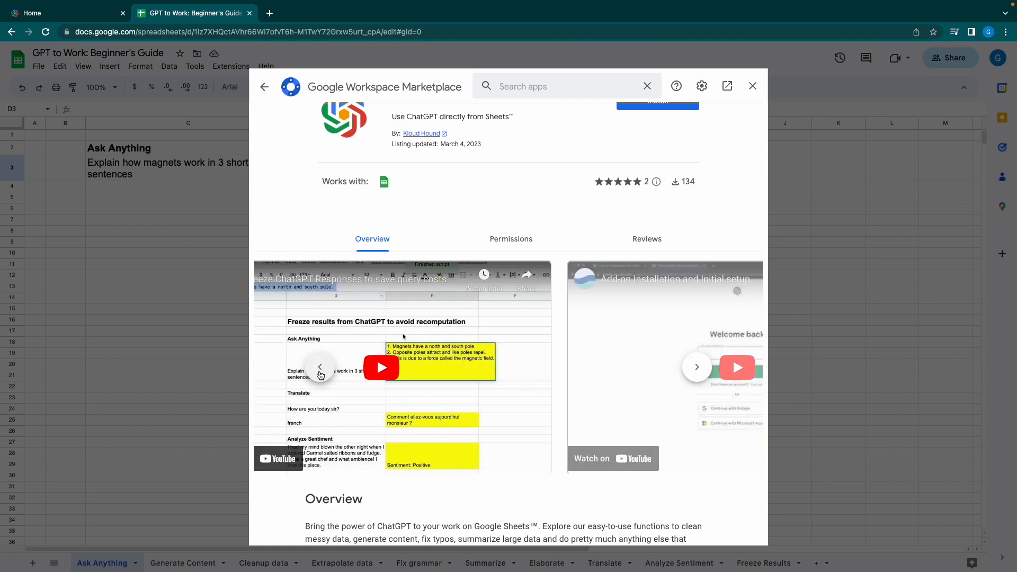
scroll(447, 354, "down", 4)
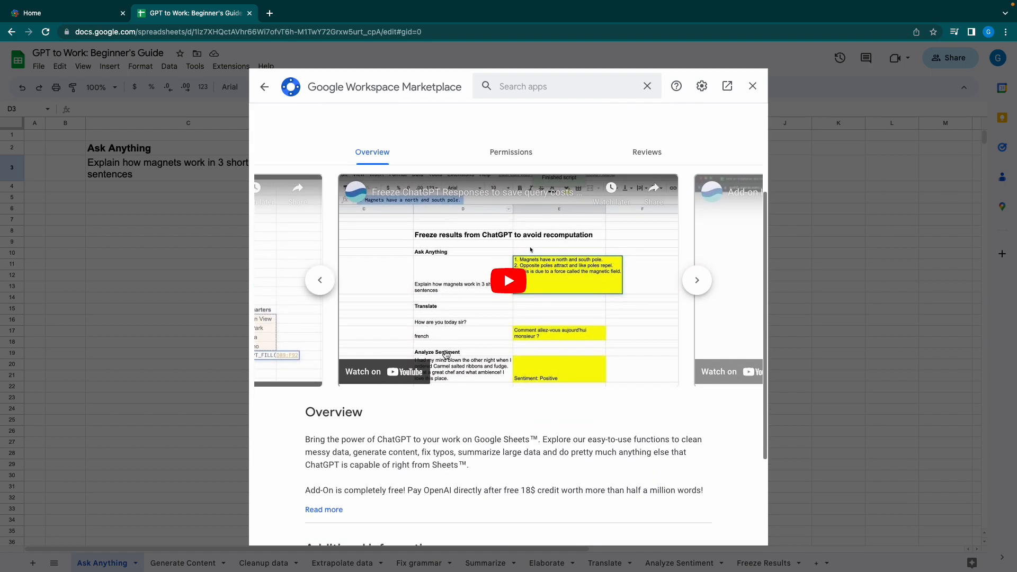
scroll(446, 355, "up", 1)
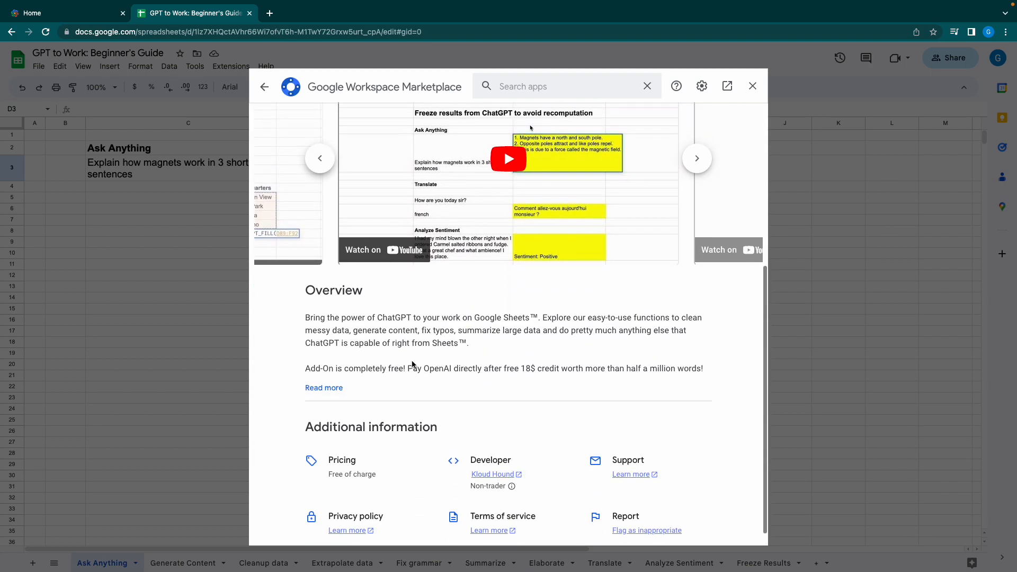
left_click(332, 387)
scroll(332, 391, "down", 4)
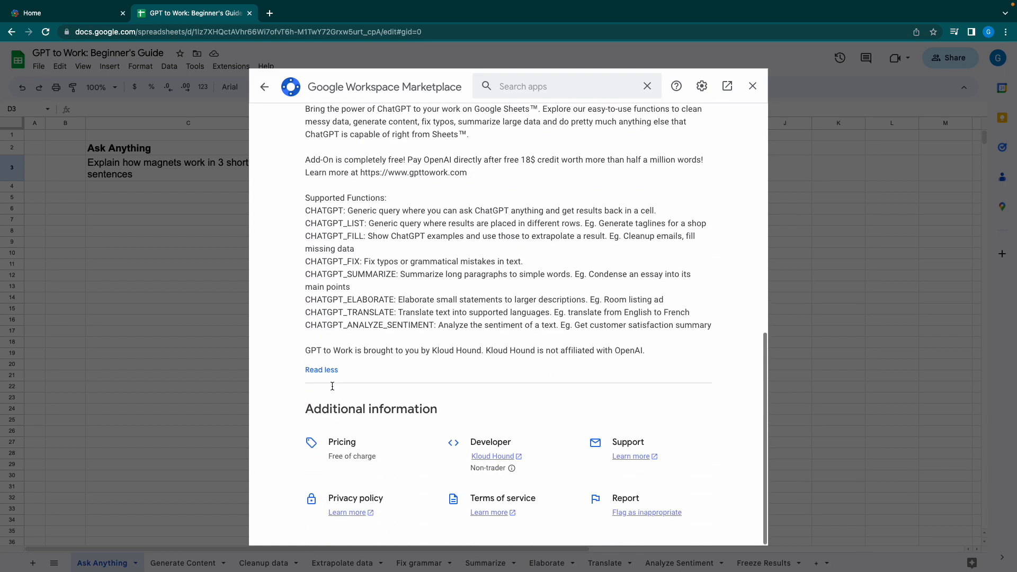
Start installing the GPT to Work add-on, agree to continue, and choose the Google account to install it with.
scroll(332, 397, "up", 9)
left_click(655, 164)
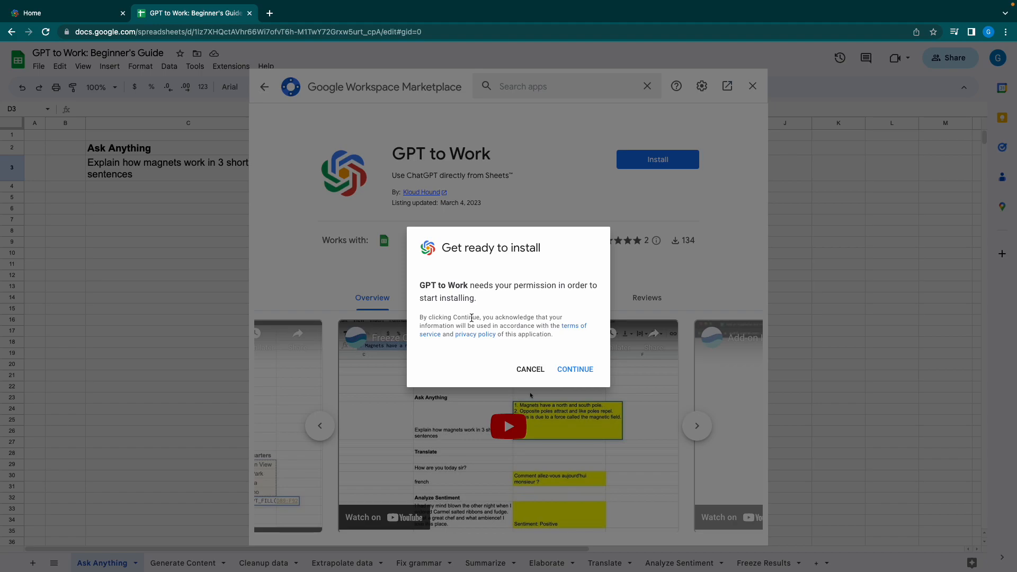
left_click(580, 371)
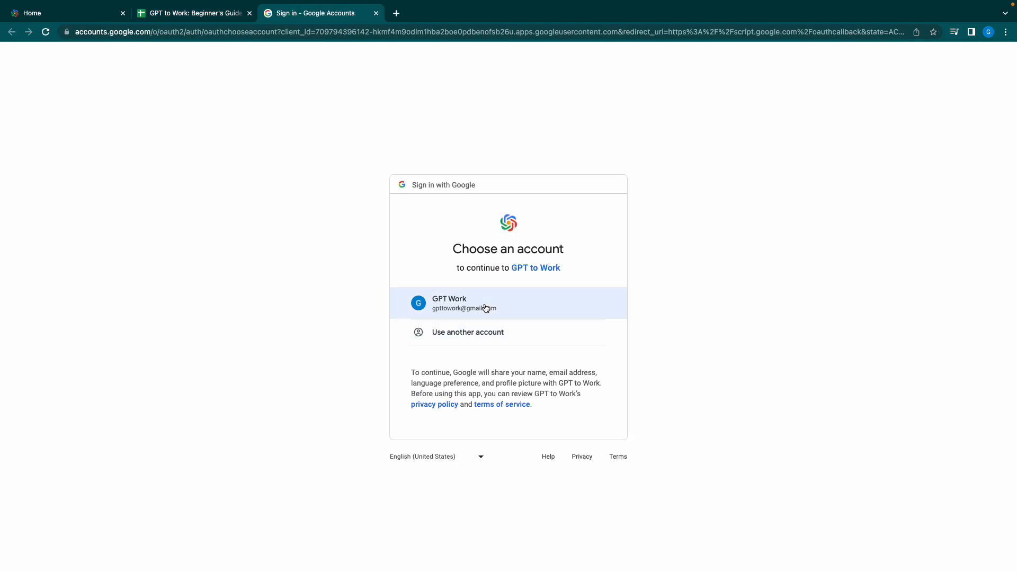
left_click(486, 308)
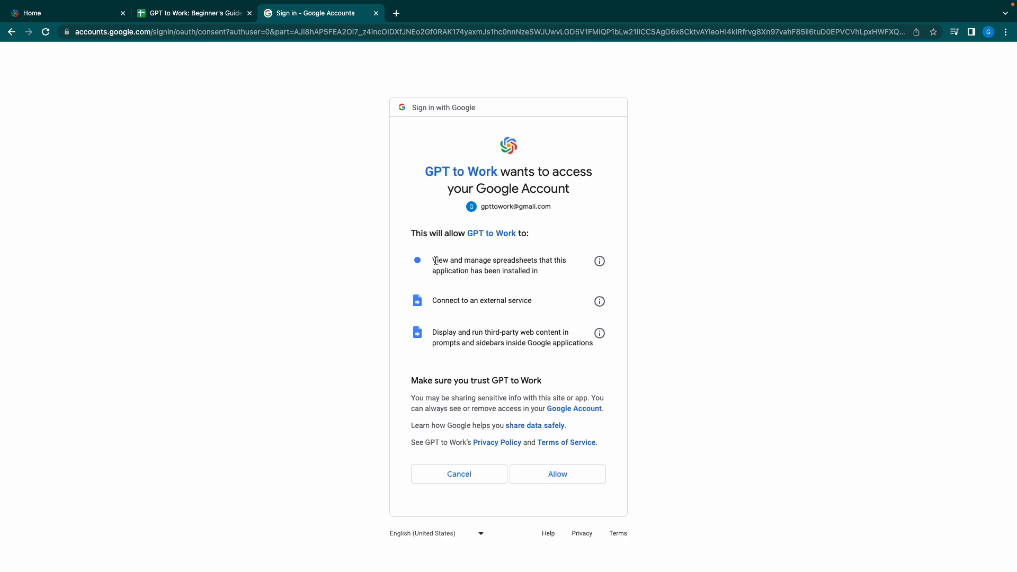
Review the account permissions GPT to Work requests and allow the access.
left_click_drag(433, 261, 543, 323)
left_click(501, 273)
left_click_drag(445, 303, 529, 302)
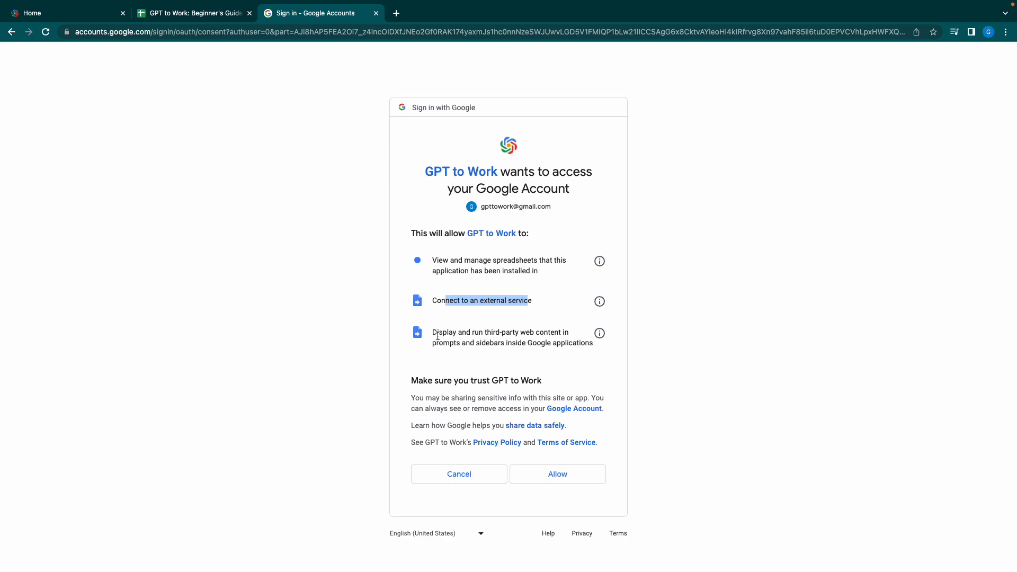
left_click_drag(436, 333, 496, 333)
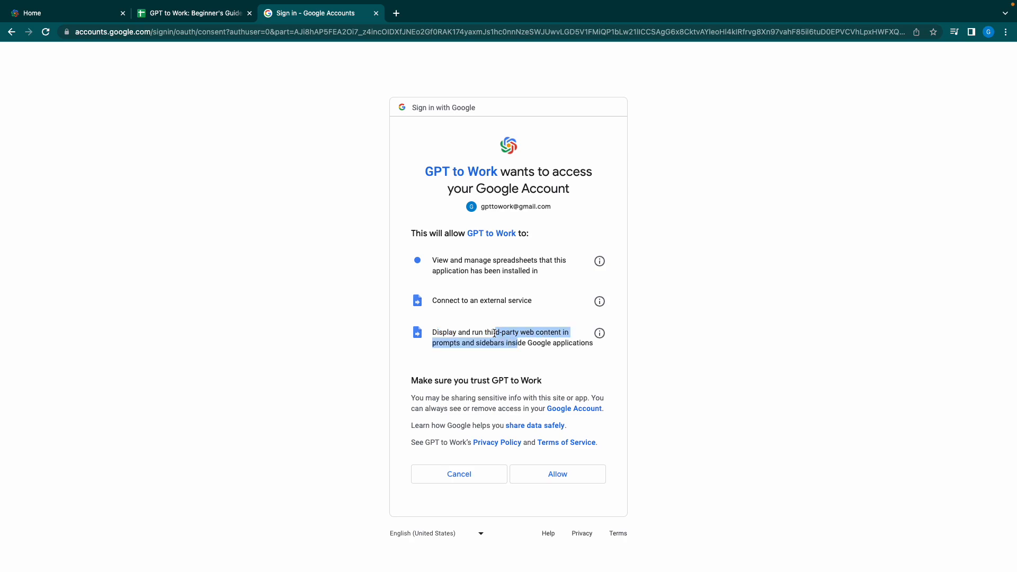
left_click(546, 352)
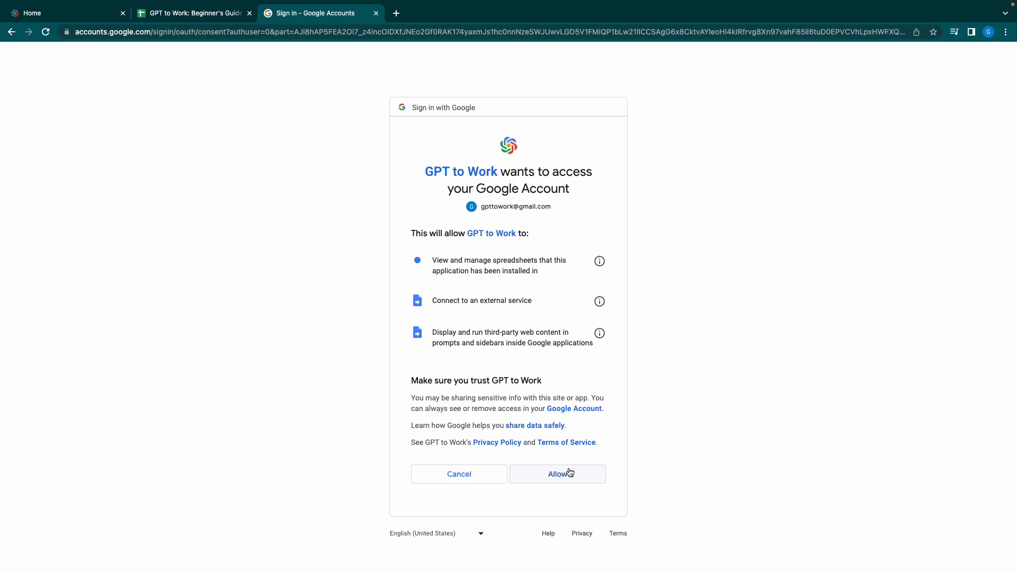
left_click(570, 472)
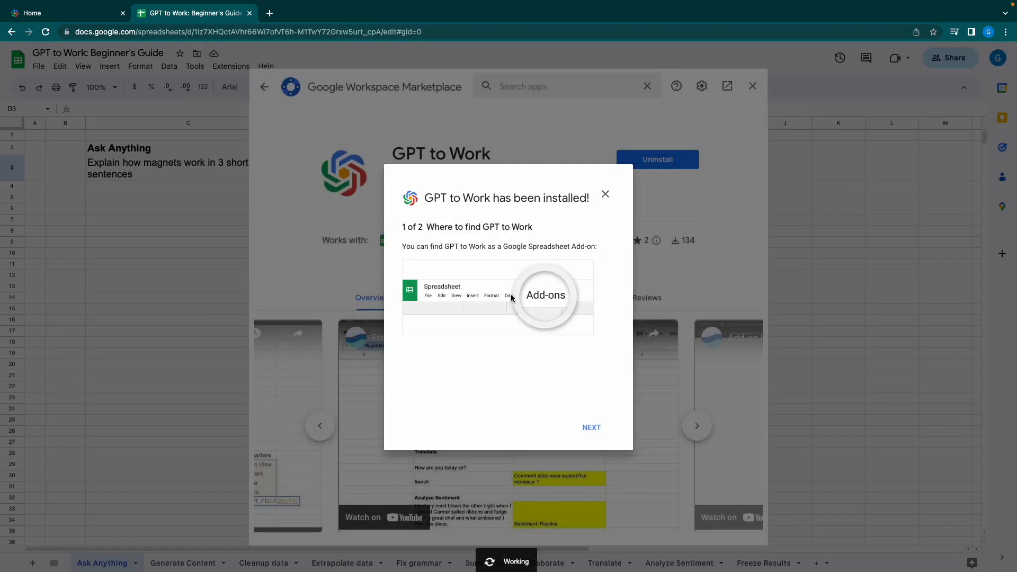
Go through the two post-installation pages for GPT to Work, finish them, and close the marketplace.
left_click(591, 429)
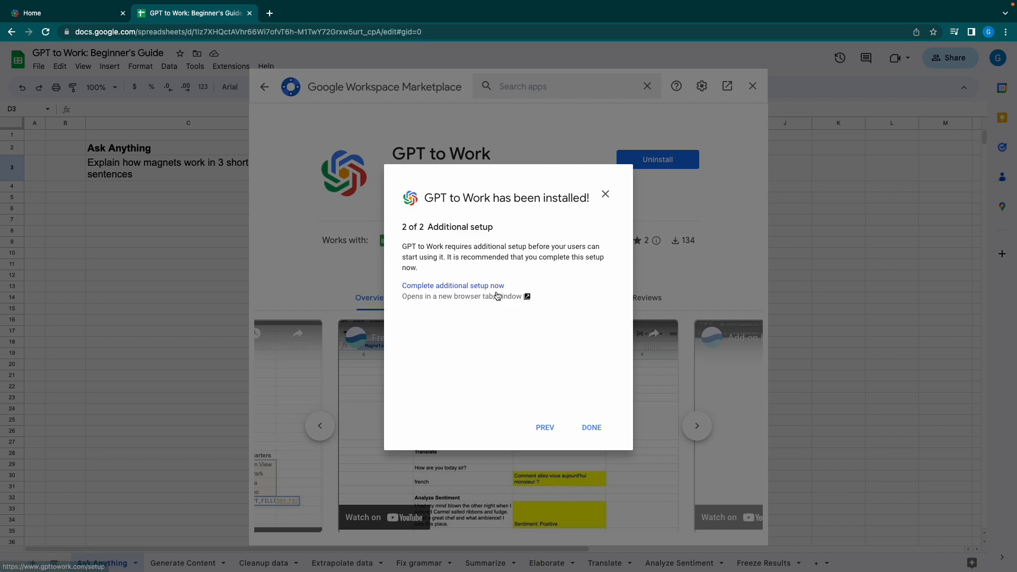
left_click(592, 428)
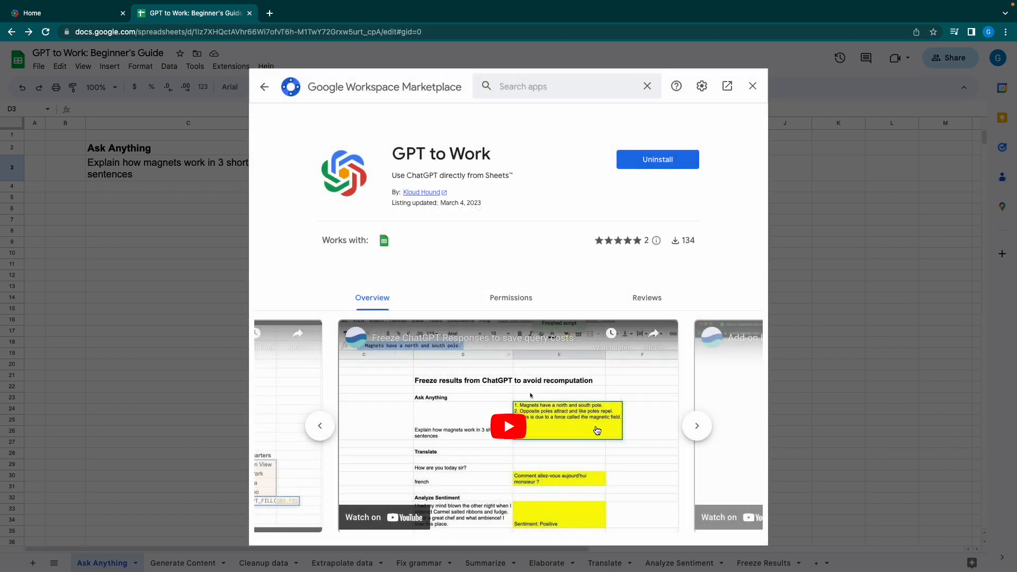
left_click(752, 87)
Open the GPT to Work add-on's dialog for setting the API key.
left_click(222, 70)
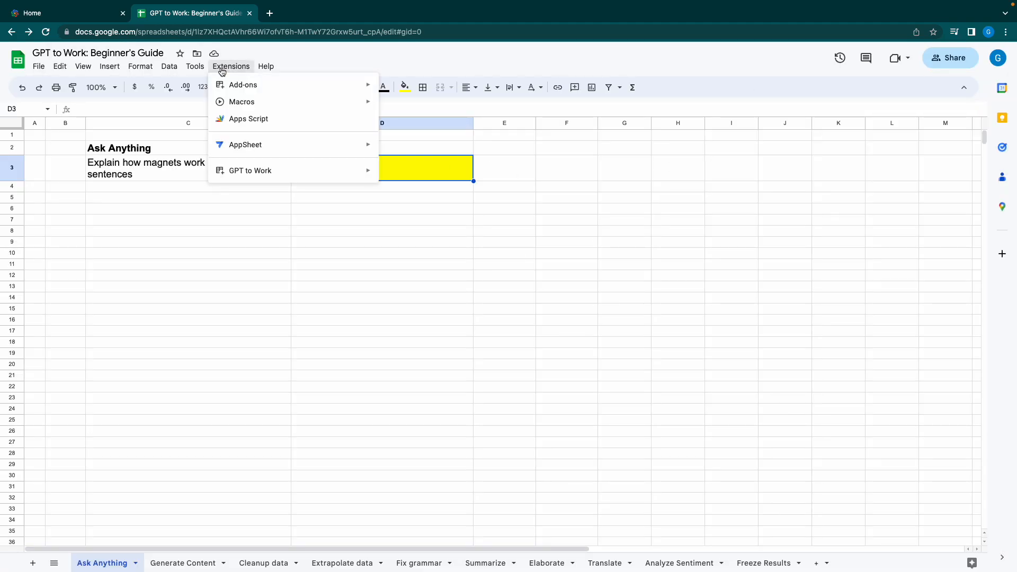
mouse_move(234, 169)
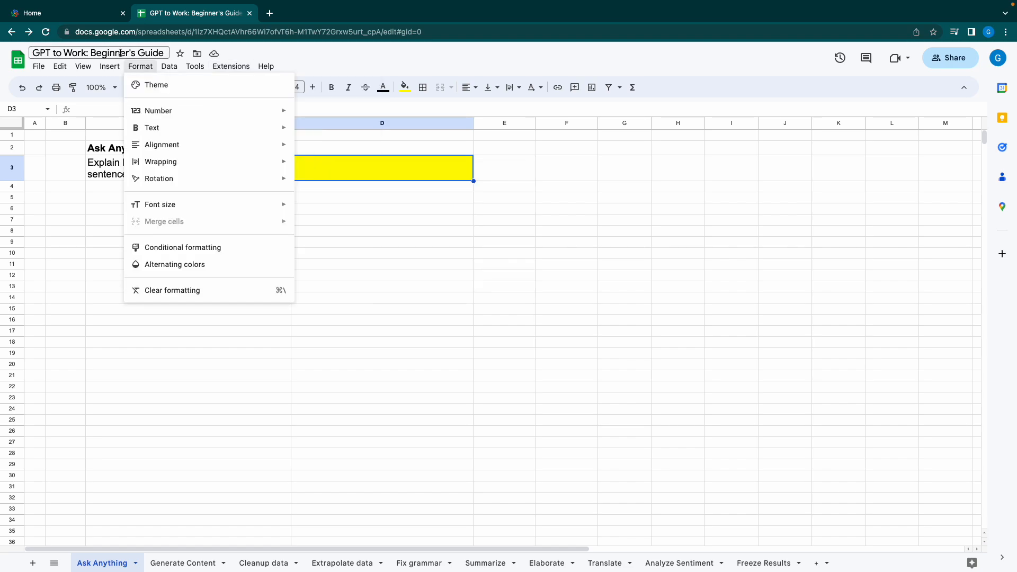
mouse_move(280, 168)
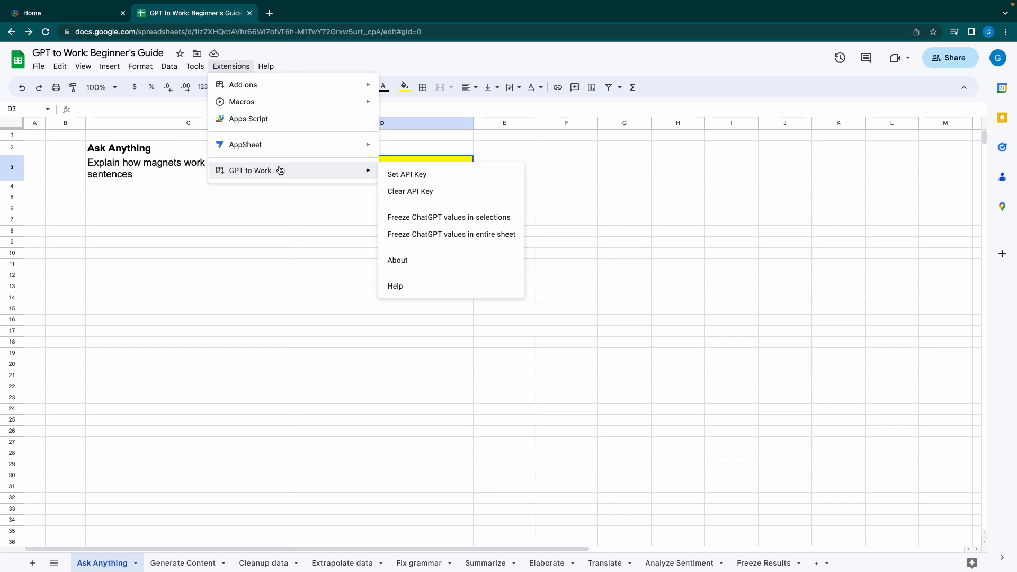
left_click(406, 175)
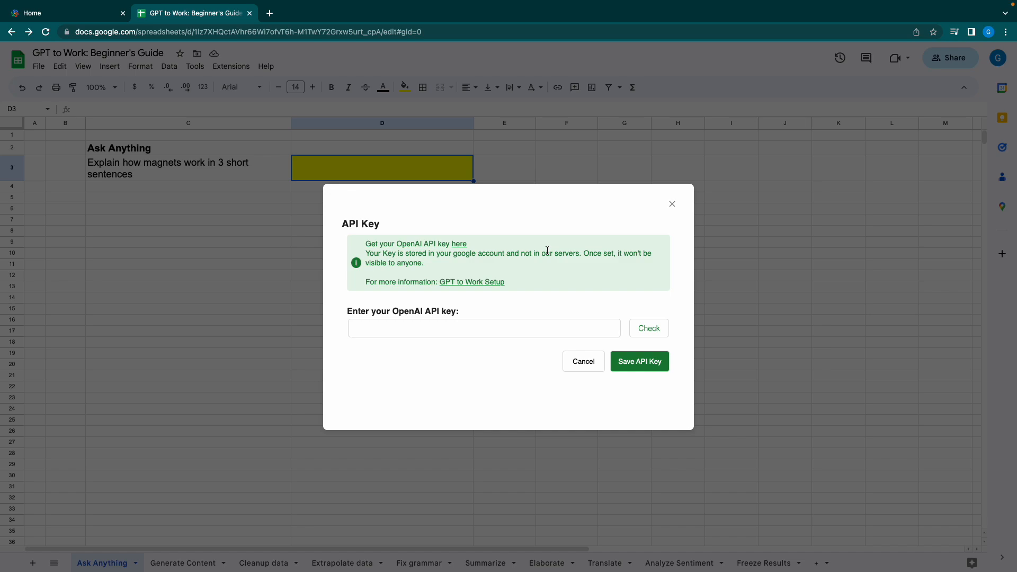
Open the OpenAI API keys page through the link in the API key dialog.
left_click_drag(368, 245, 488, 246)
left_click(488, 246)
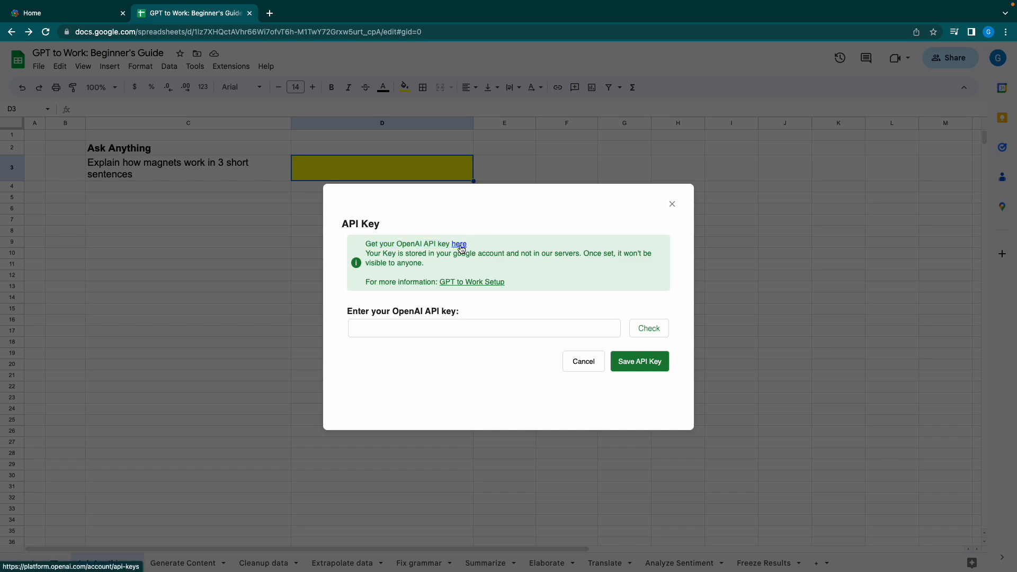
left_click(459, 244)
left_click(295, 15)
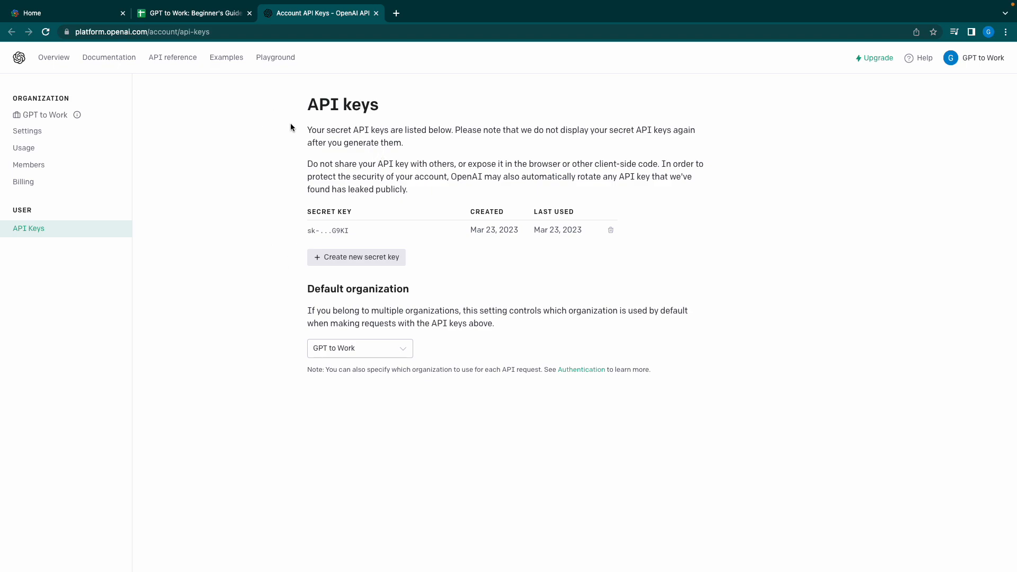
Read the note on secret keys, create a new OpenAI secret key, copy it, and dismiss the generated-key dialog.
left_click_drag(306, 133, 412, 149)
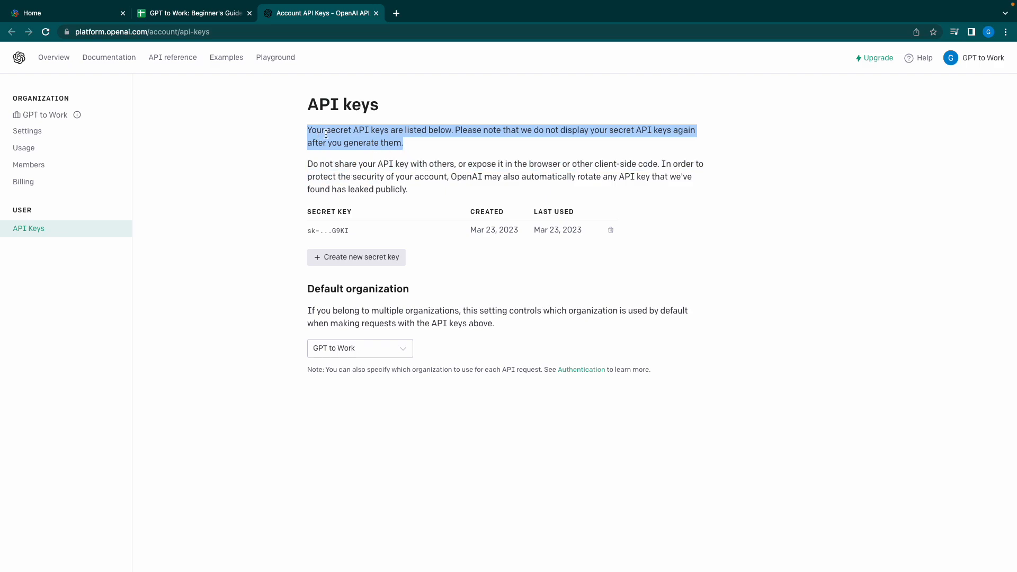
left_click(263, 271)
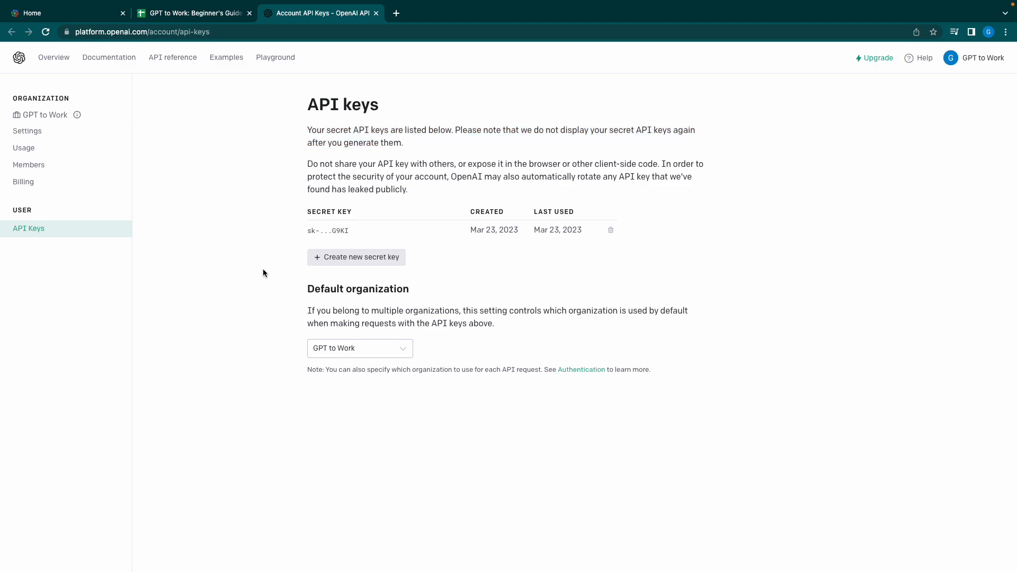
left_click(329, 260)
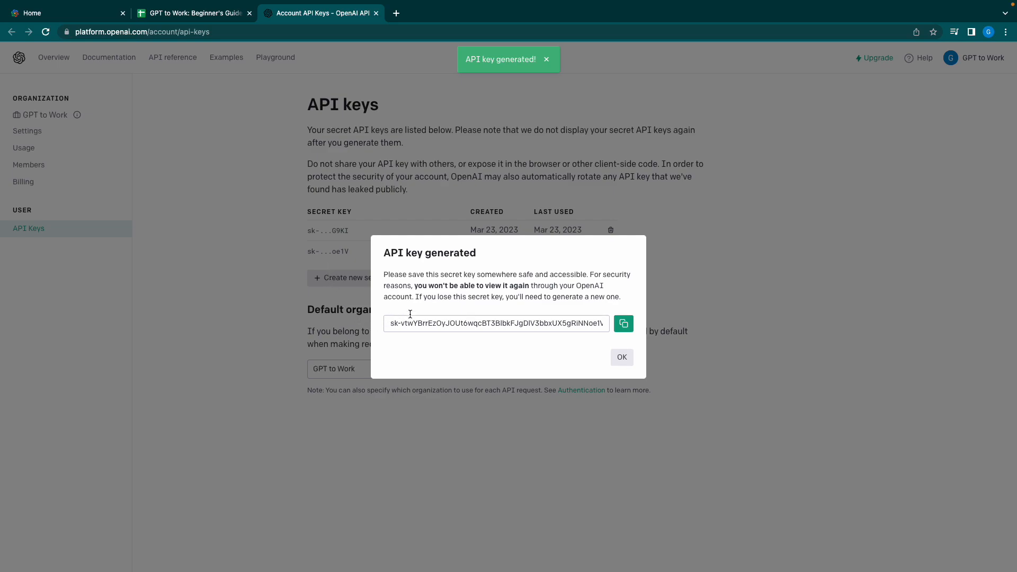
left_click(623, 323)
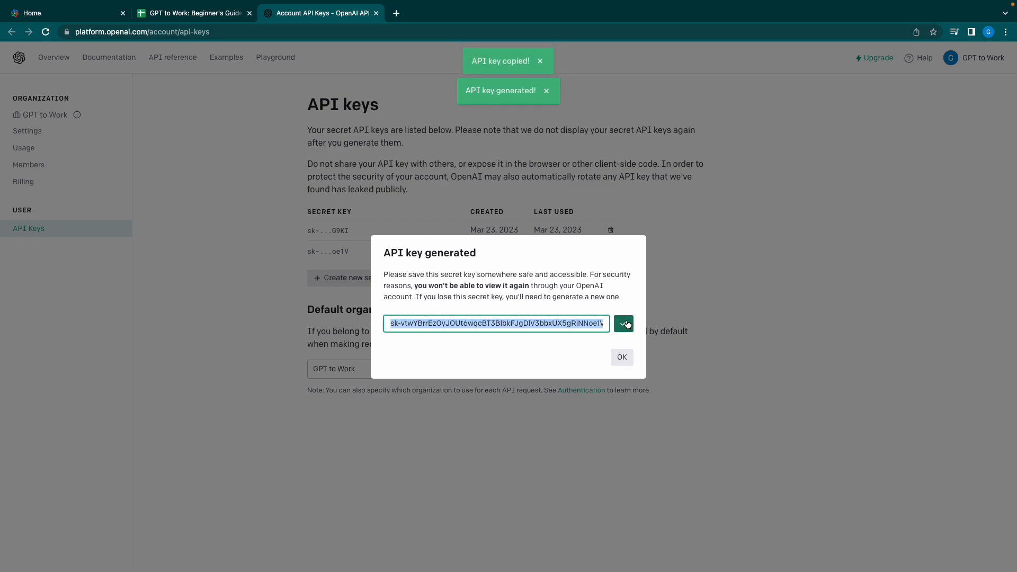
left_click(621, 359)
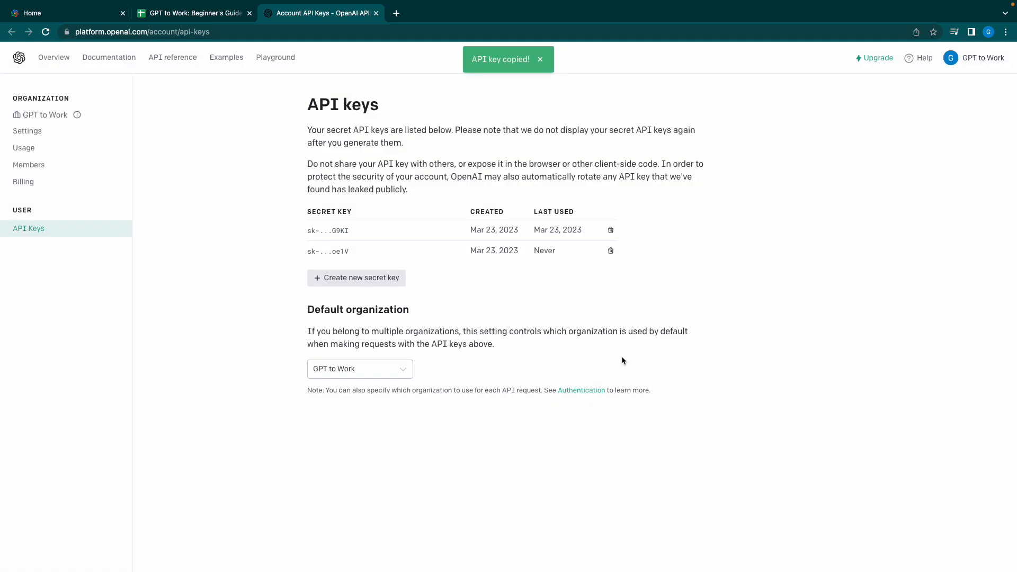
Return to the spreadsheet, paste the OpenAI API key into the API Key dialog, and check that it is valid.
left_click(180, 14)
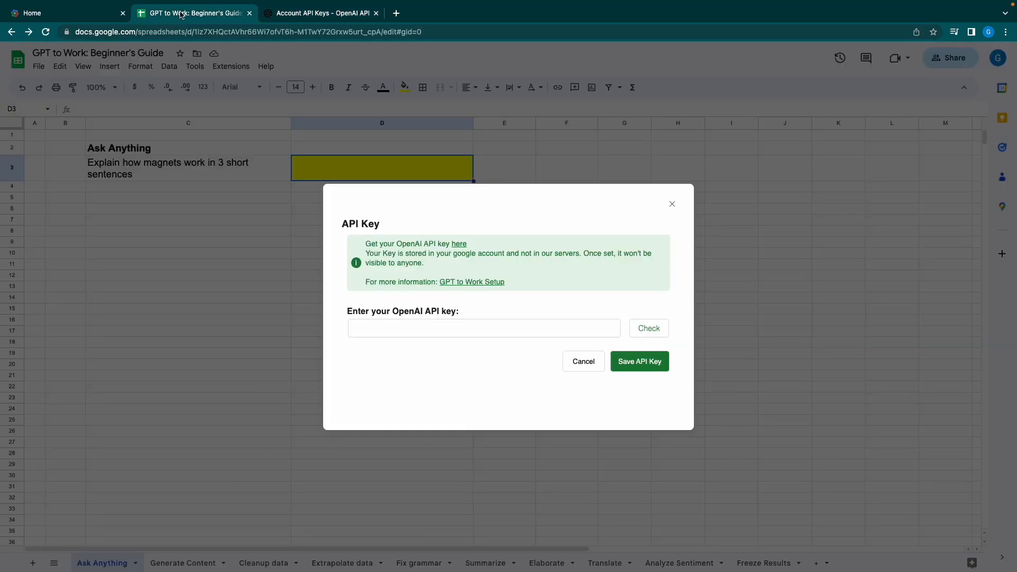
left_click(435, 329)
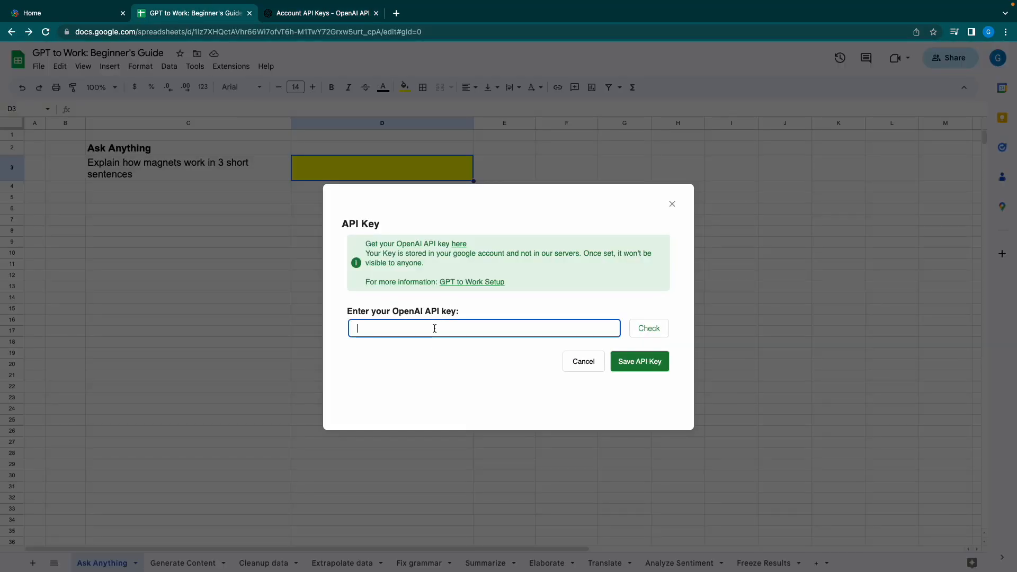
key("ctrl+v")
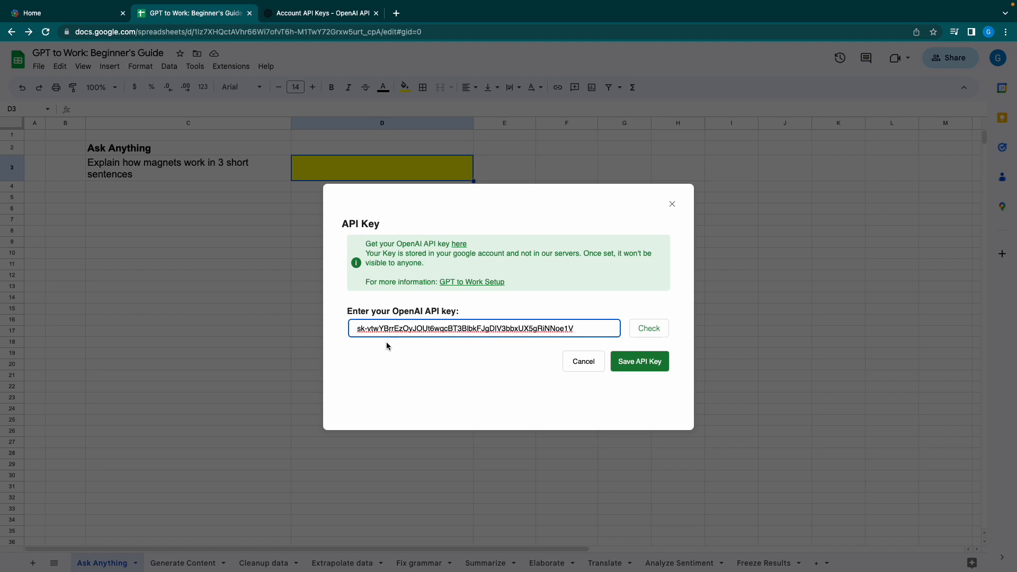
left_click(641, 329)
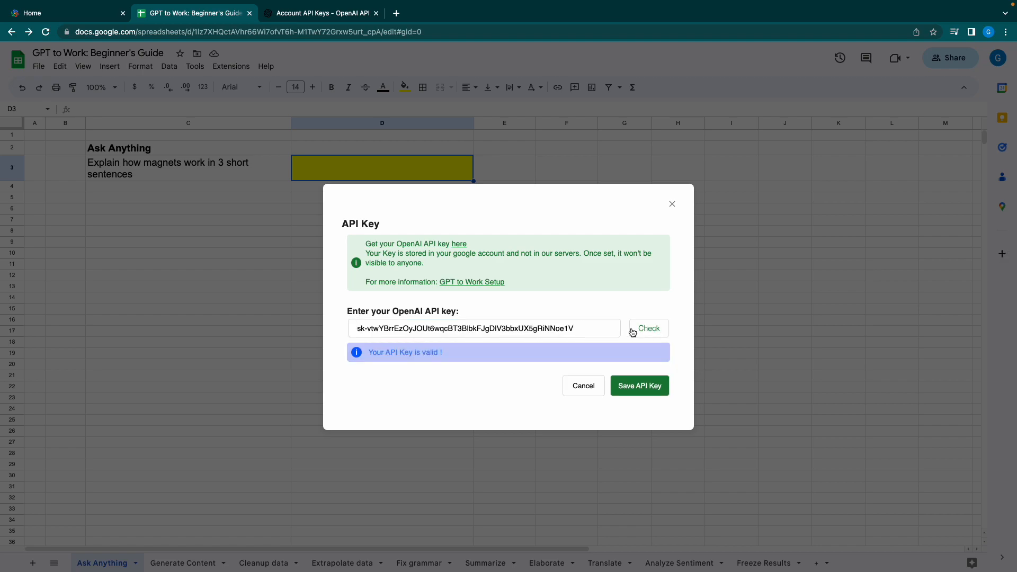
Check the API key with its last character deleted, and restore that character.
left_click(604, 328)
key("BackSpace")
left_click(645, 336)
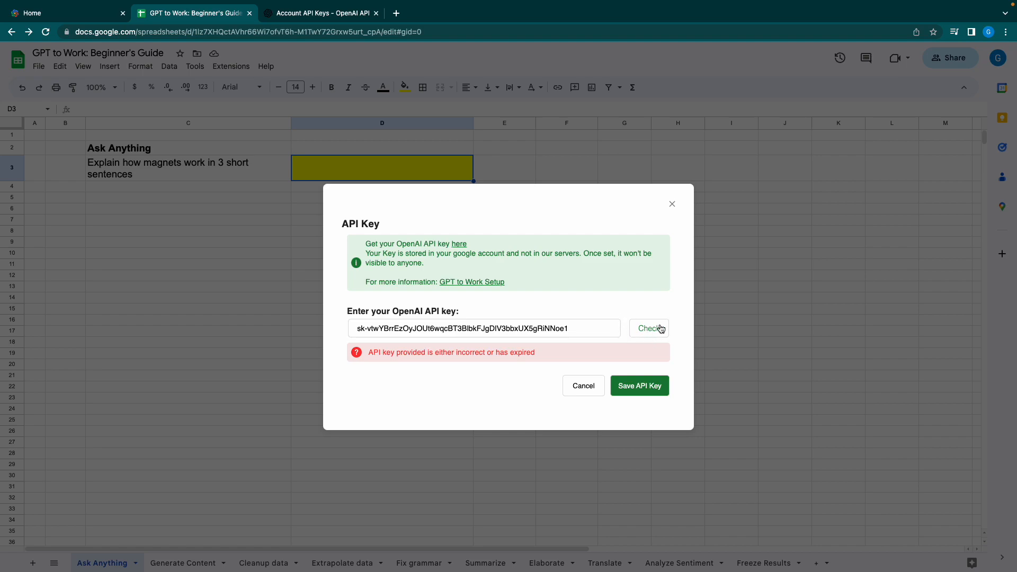
left_click(590, 329)
key("ctrl+z")
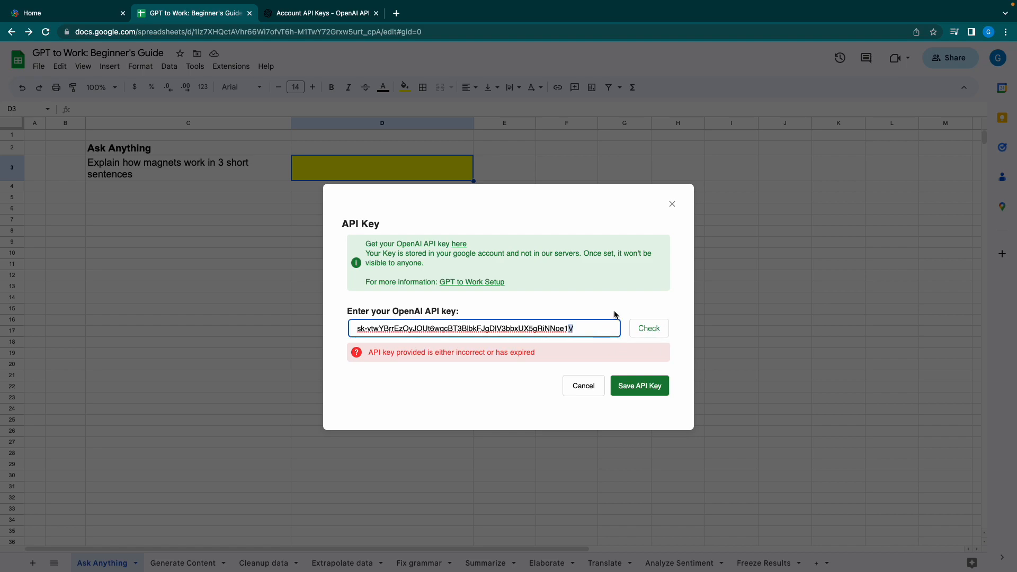
Check the restored OpenAI API key again and save it.
left_click(641, 328)
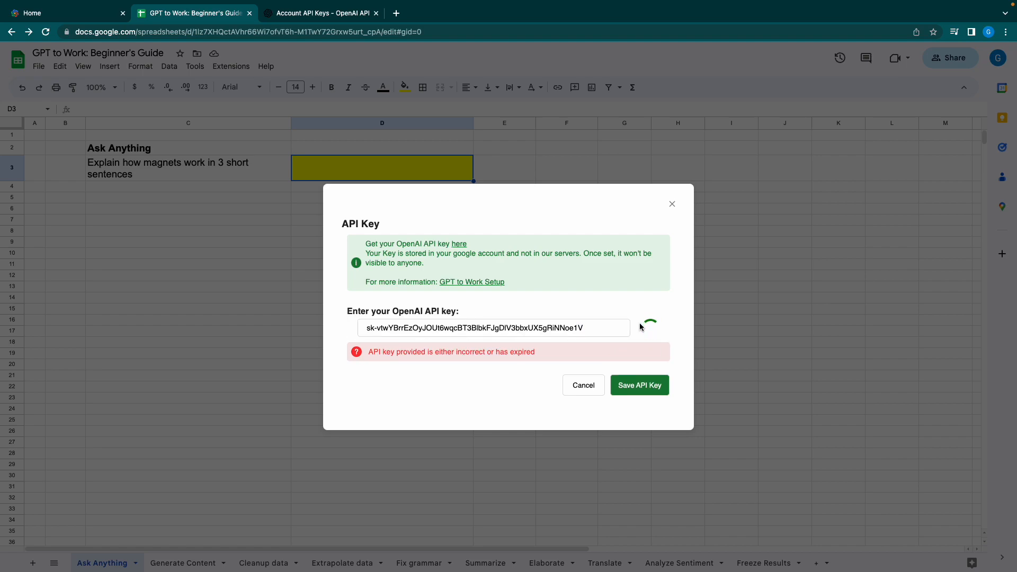
left_click(652, 394)
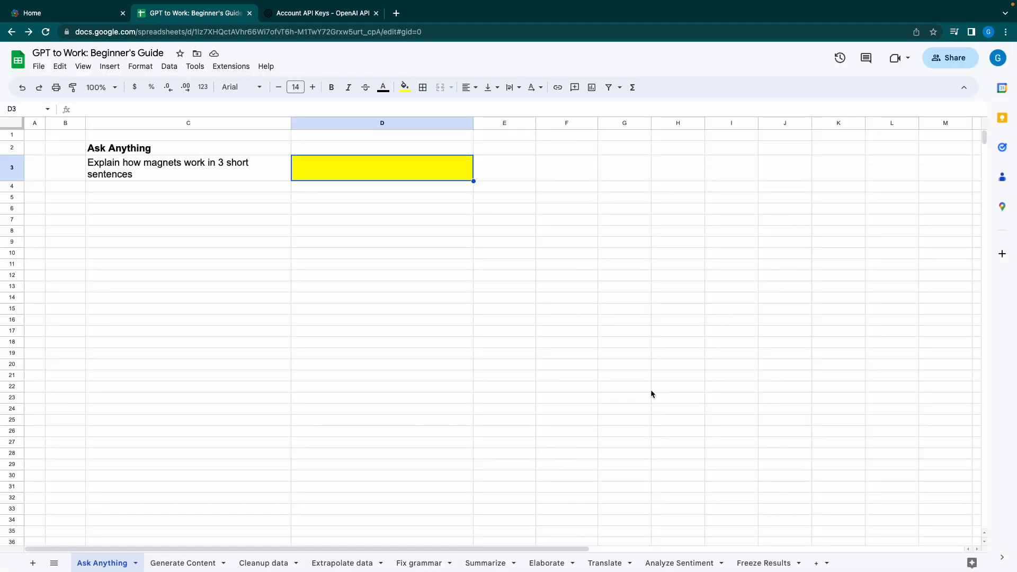
left_click(218, 67)
mouse_move(254, 176)
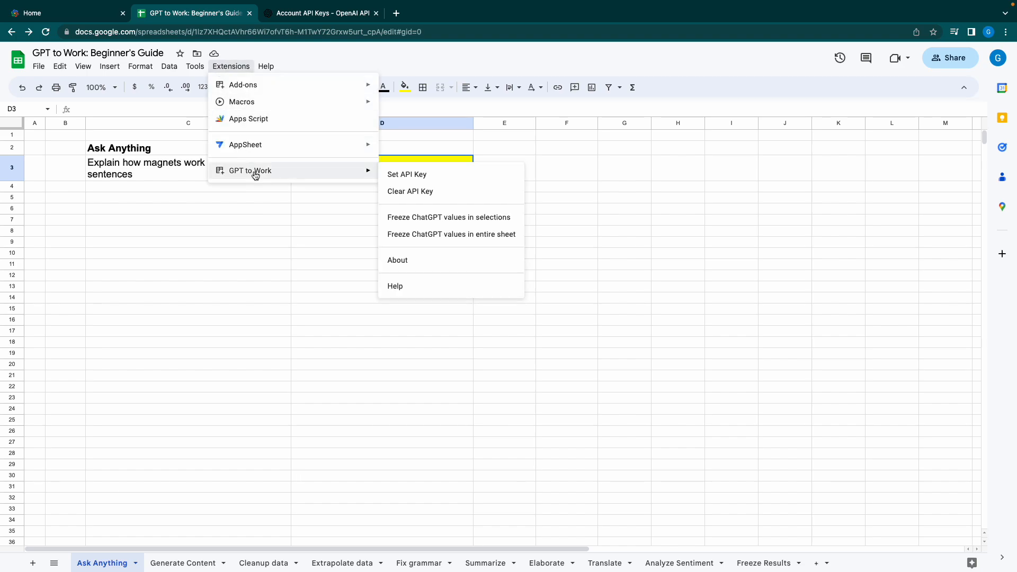
left_click(240, 207)
left_click(191, 175)
key("Tab")
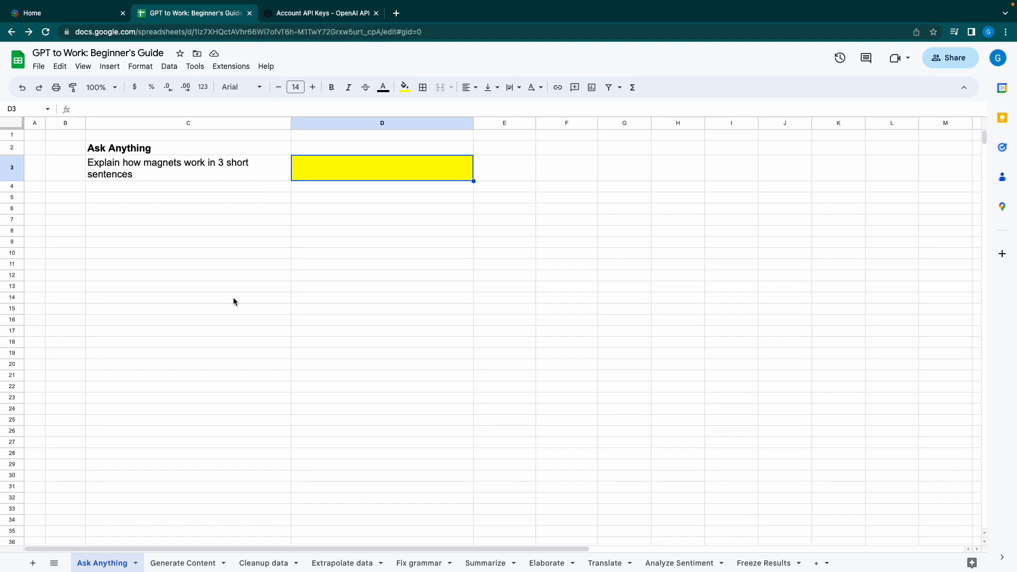
Enter the formula =CHATGPT(C3) in cell D3 to answer the magnets prompt.
left_click(192, 178)
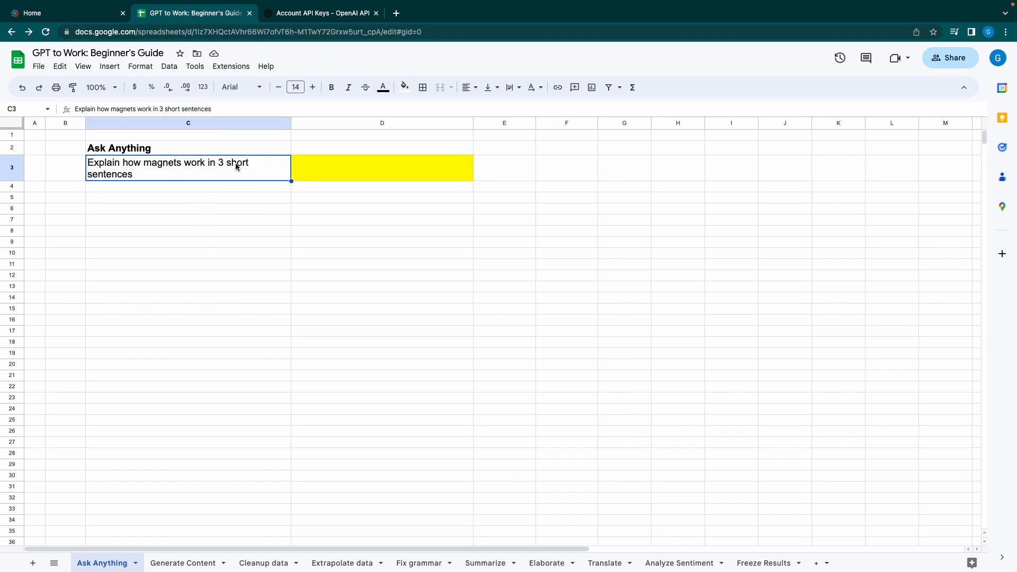
left_click(314, 164)
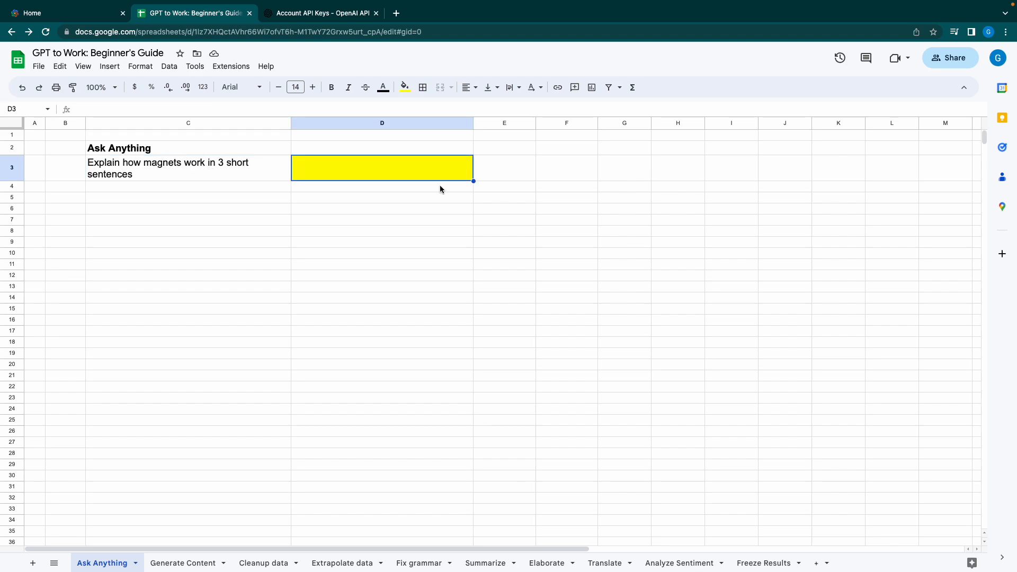
type("=")
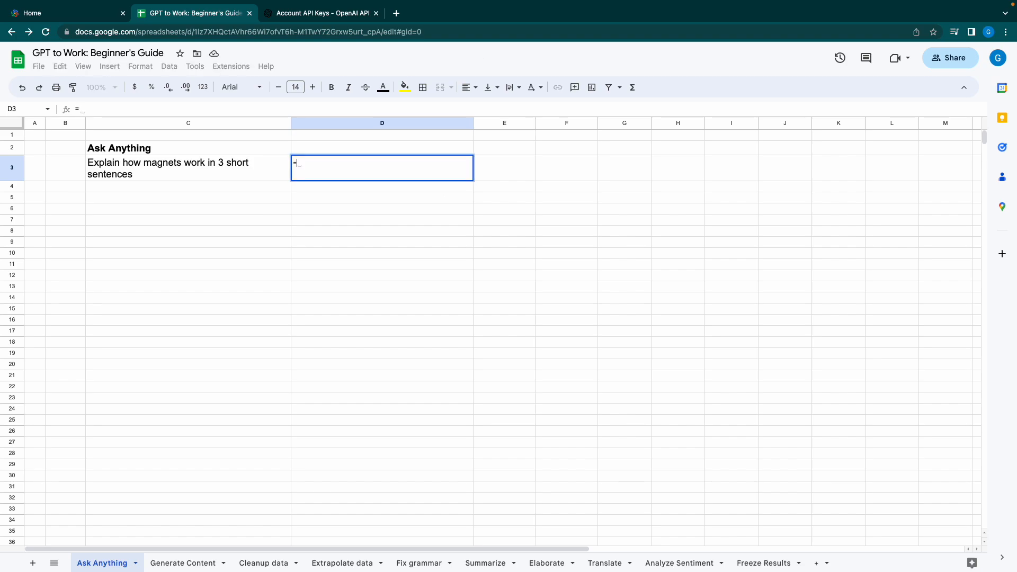
type("CHATGPT")
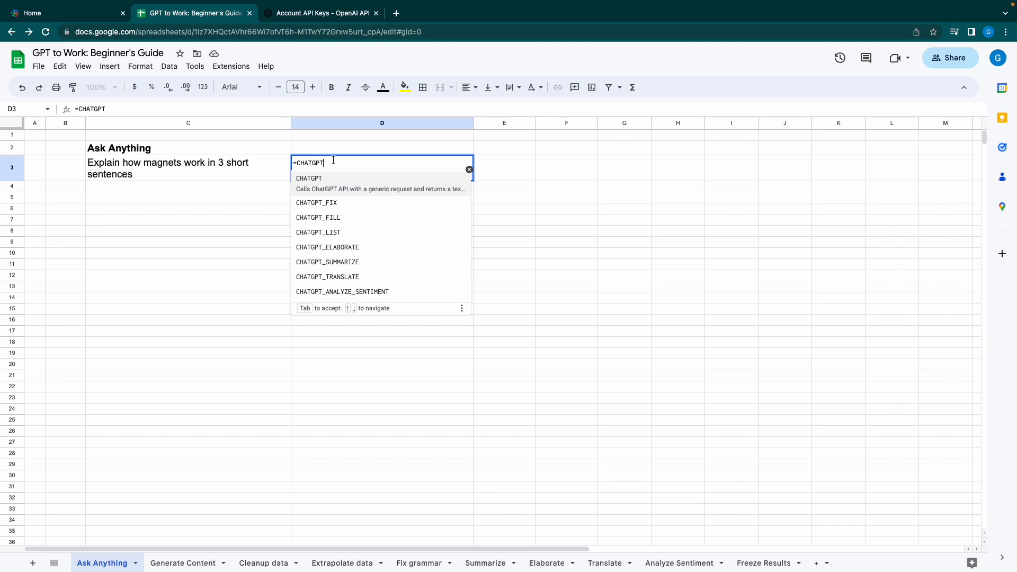
type("(")
left_click(238, 171)
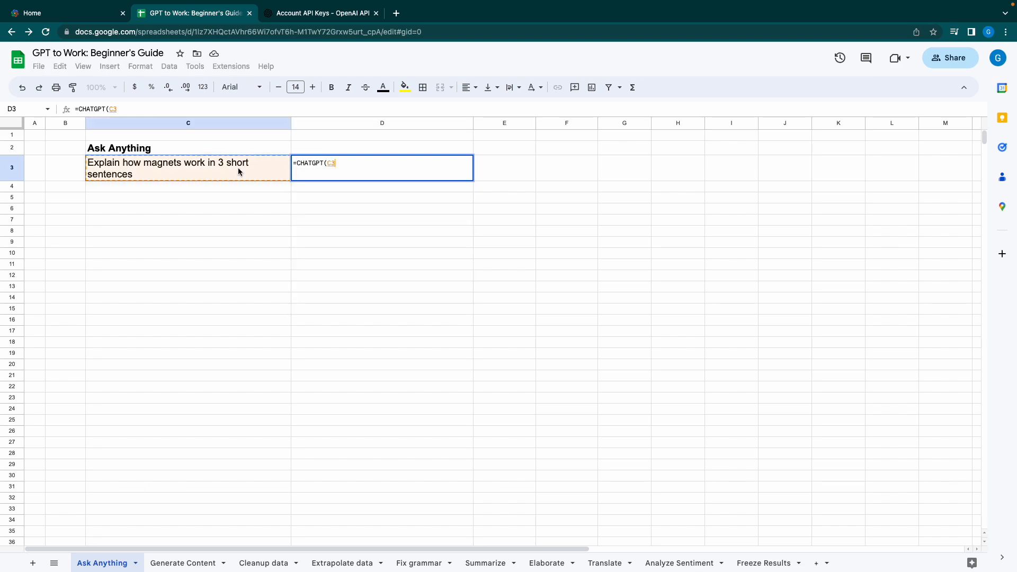
type(")")
key("Return")
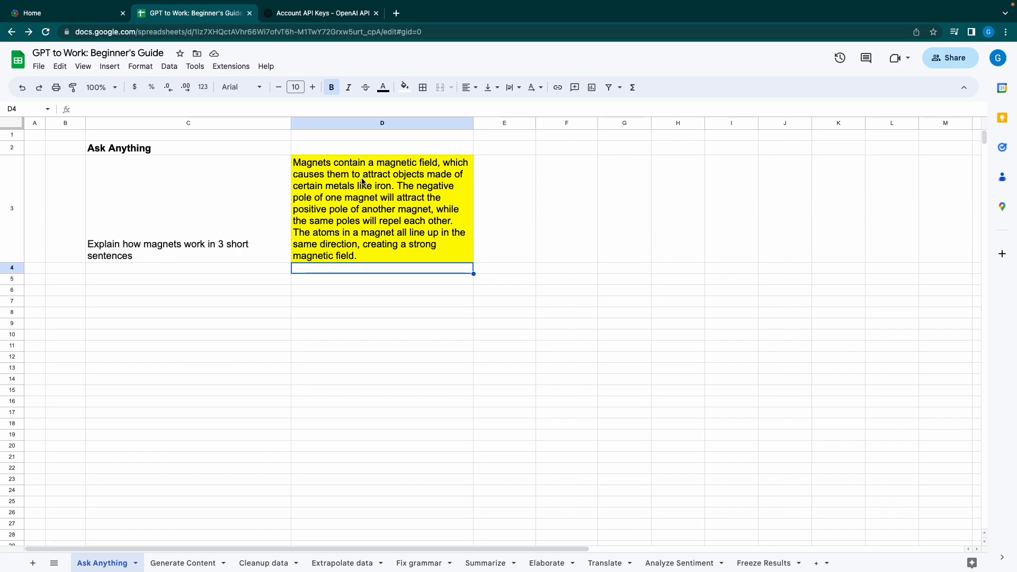
Replace "magnets" with "rockets" in the prompt in C3 and review the regenerated answer in D3.
left_click(379, 176)
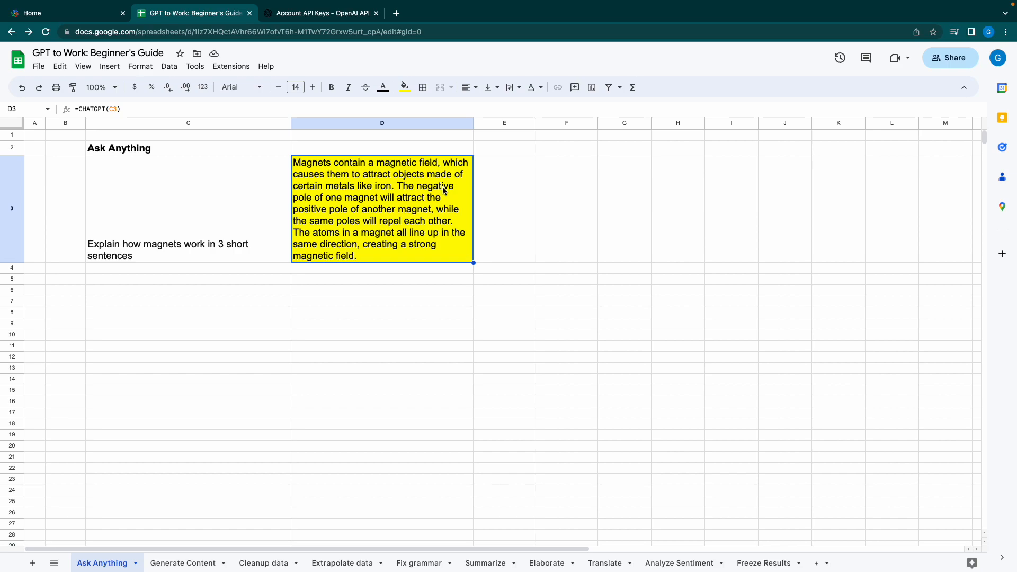
left_click(244, 236)
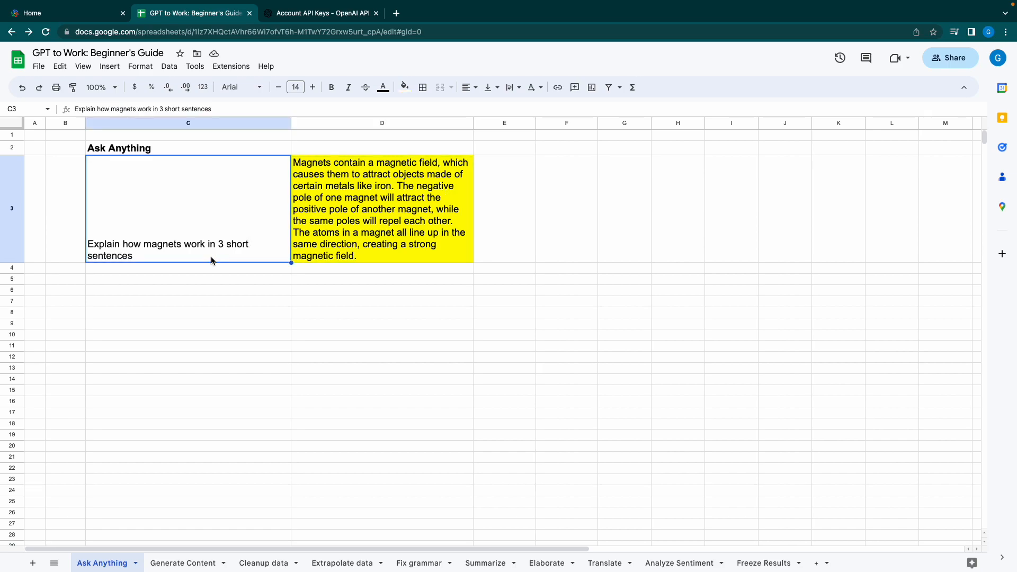
double_click(159, 248)
double_click(159, 162)
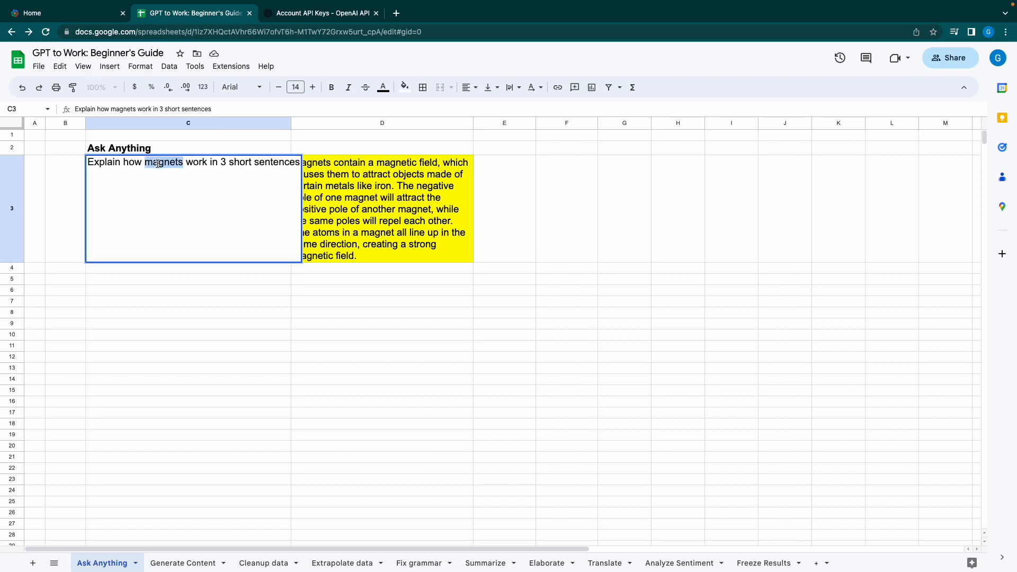
type("rockets")
key("Return")
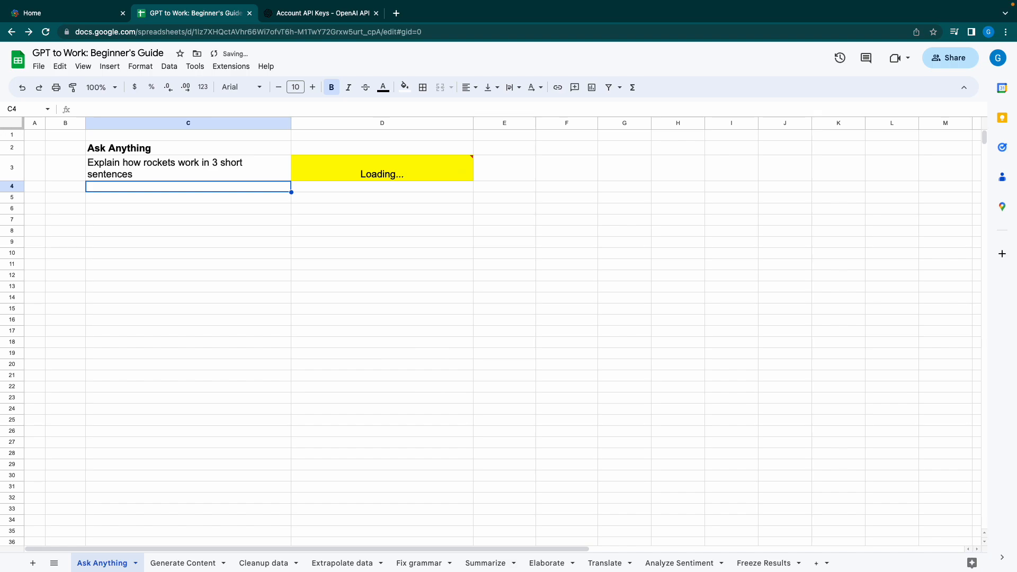
left_click(307, 166)
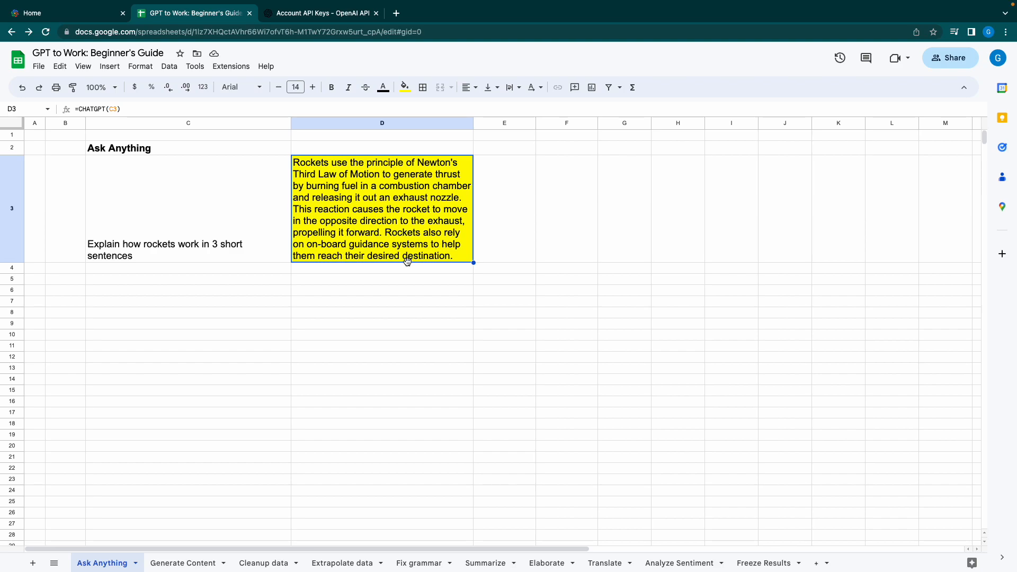
left_click(243, 243)
left_click(334, 243)
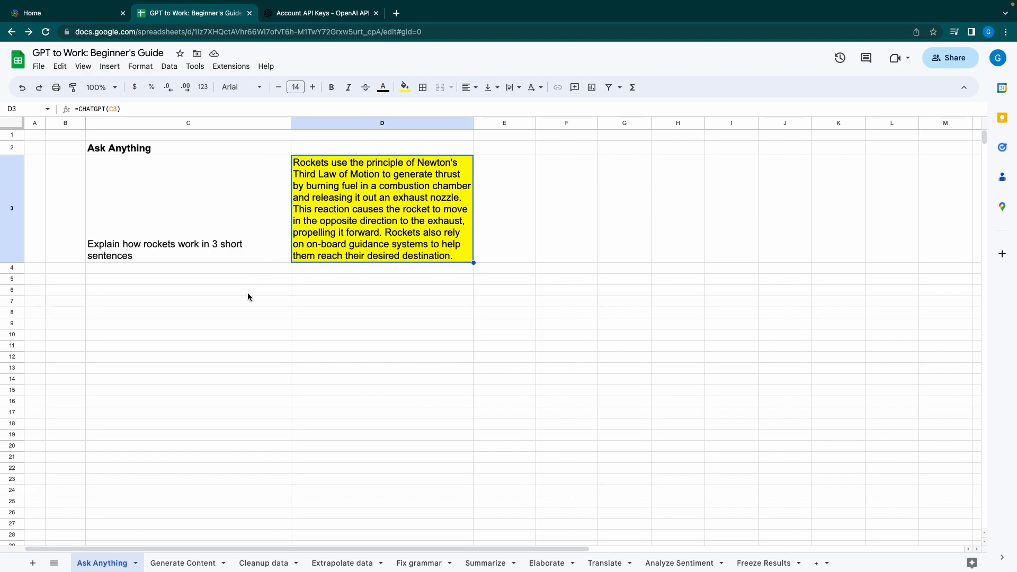
Open the Generate Content sheet, read the flower shop prompt in B4, and select cell C4 beside it.
left_click(183, 564)
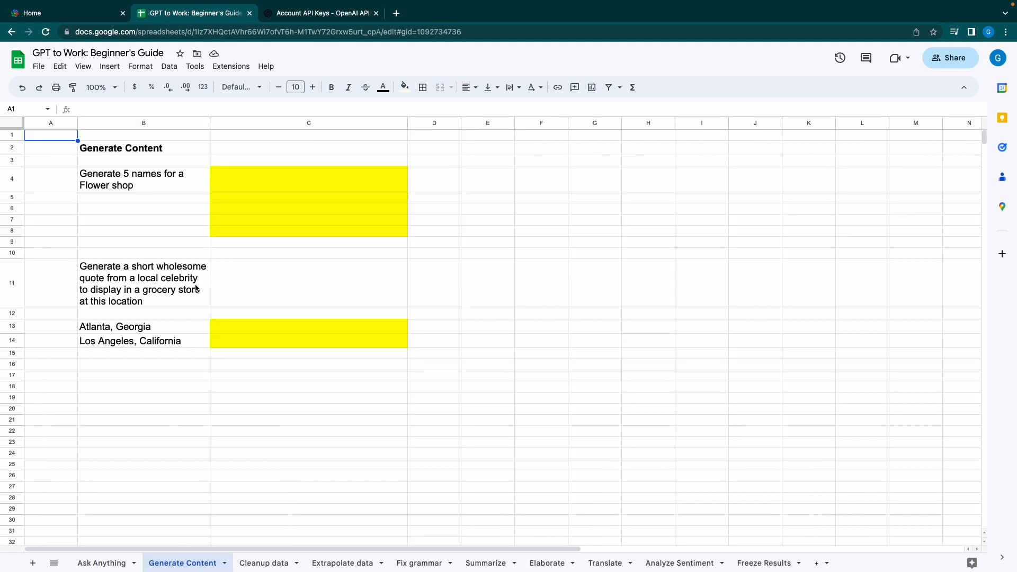
left_click(130, 153)
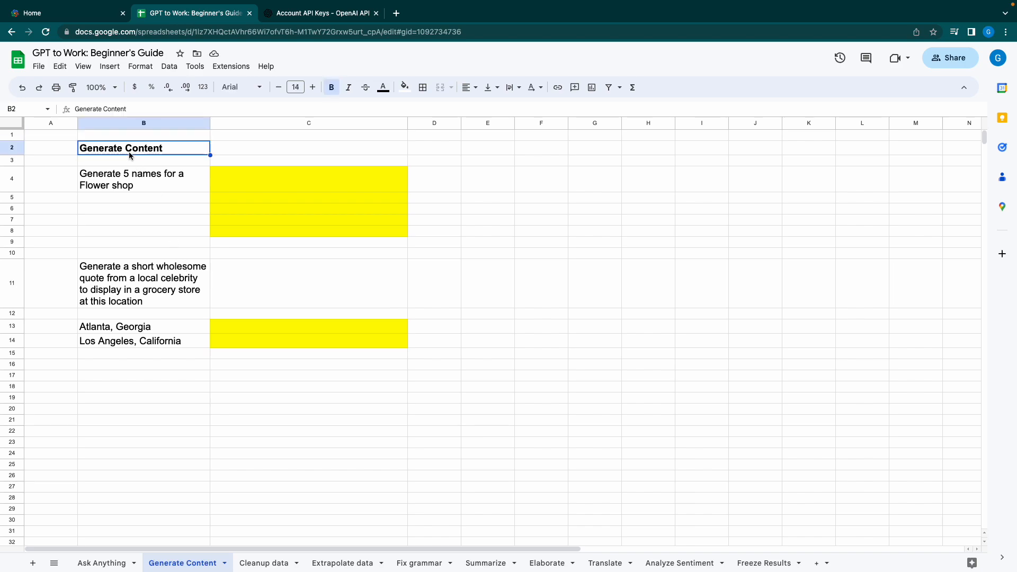
left_click(136, 183)
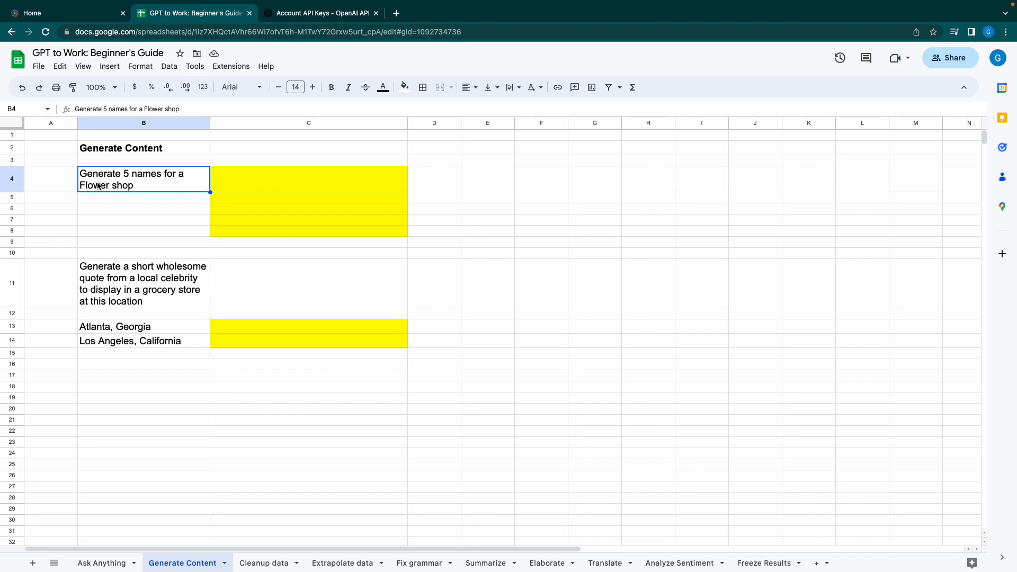
left_click(255, 168)
left_click(178, 182)
left_click(240, 175)
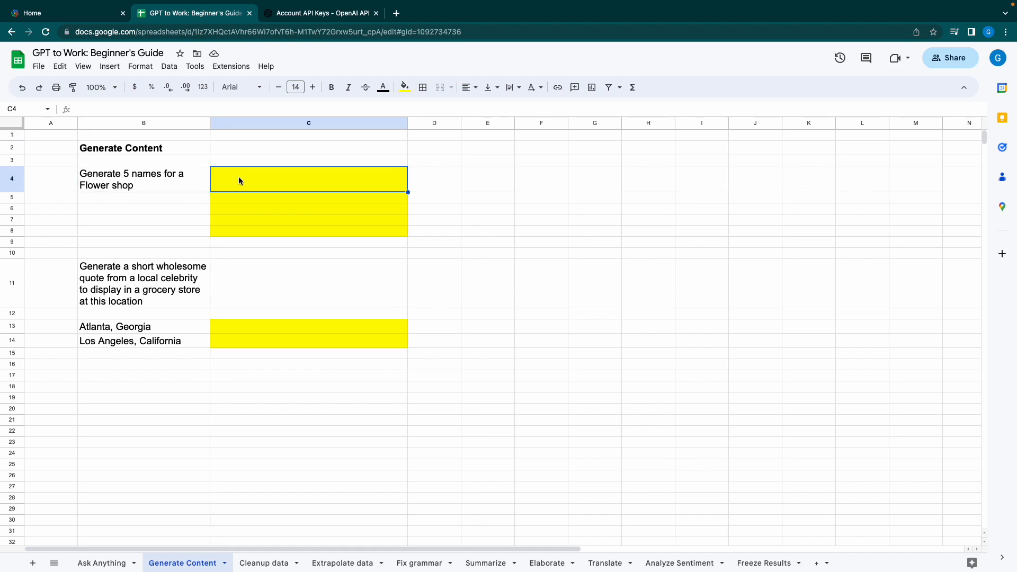
Go through the flower shop prompt and the yellow result cells C4 to C8, ending on C4.
key("Left")
key("Right")
key("Left")
key("Right")
key("Left")
key("Right")
key("Down")
key("Down")
key("Down")
key("Down")
key("Up")
key("Up")
key("Up")
key("Up")
Enter =CHATGPT_LIST(B4) in C4 to generate the flower shop names, and look through the list down to C8.
type("=CHATGPT-")
key("BackSpace")
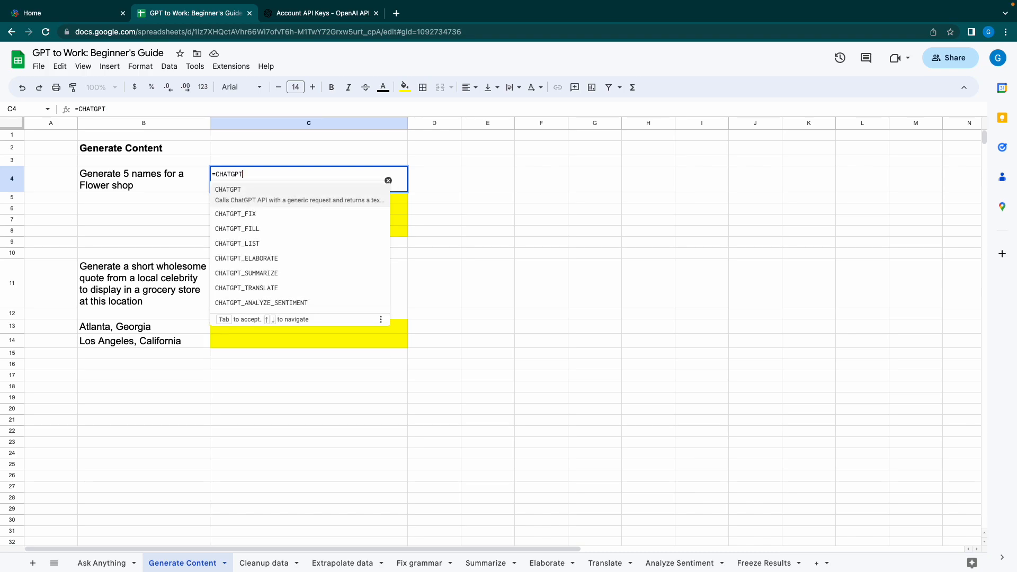
type("_")
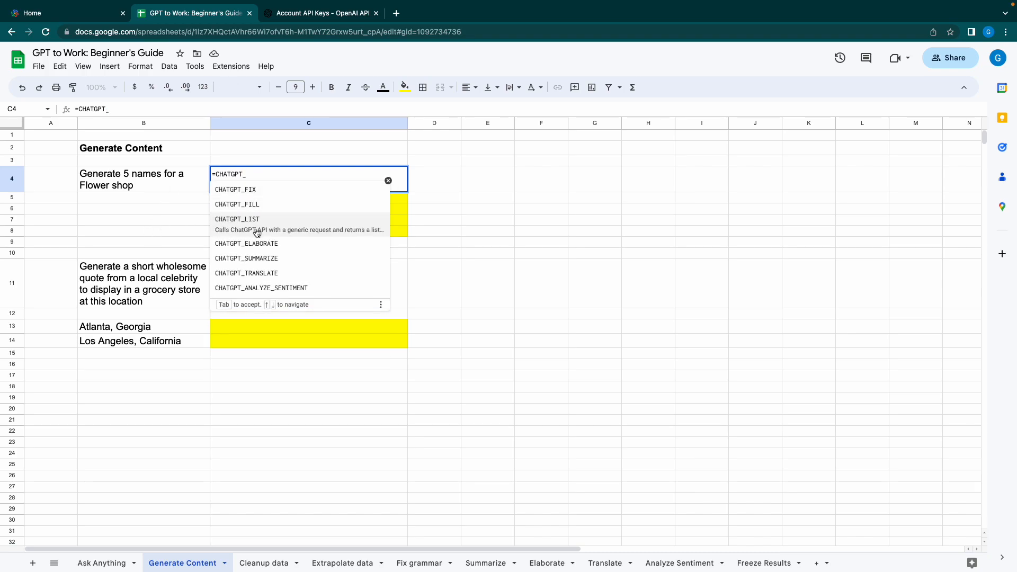
left_click(257, 232)
left_click(156, 184)
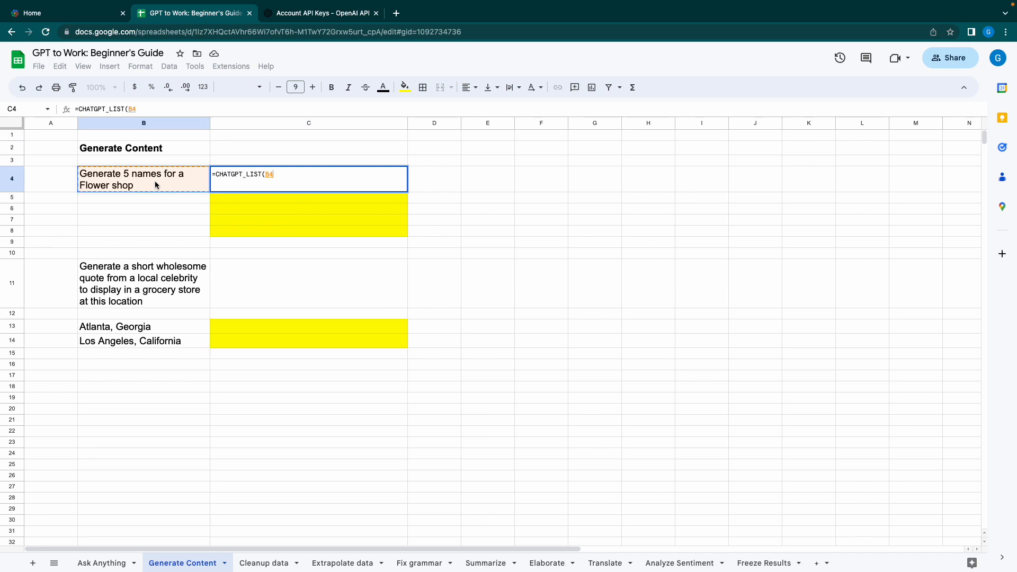
key("Return")
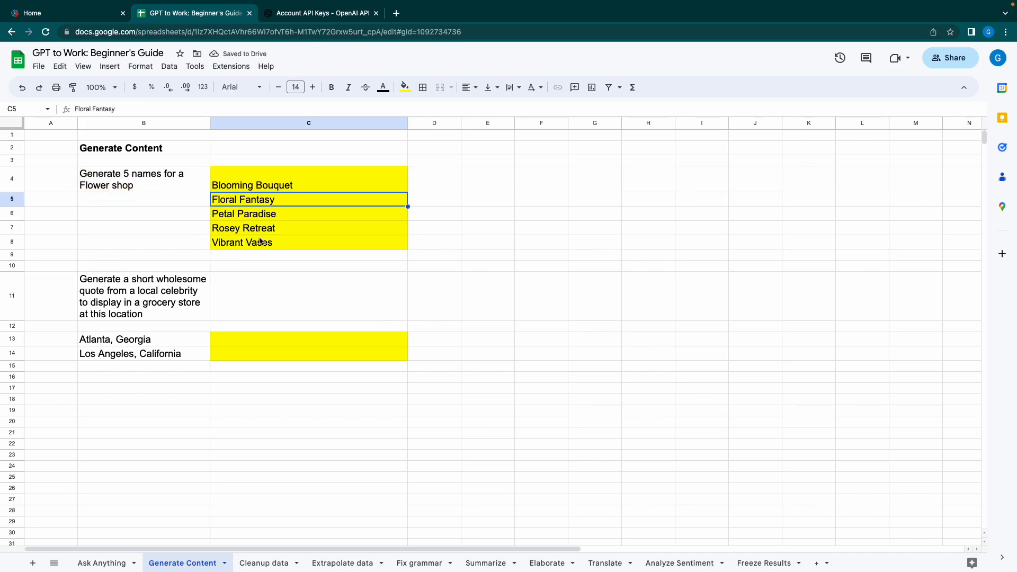
left_click(314, 186)
key("Down")
key("Down")
key("Down")
key("Down")
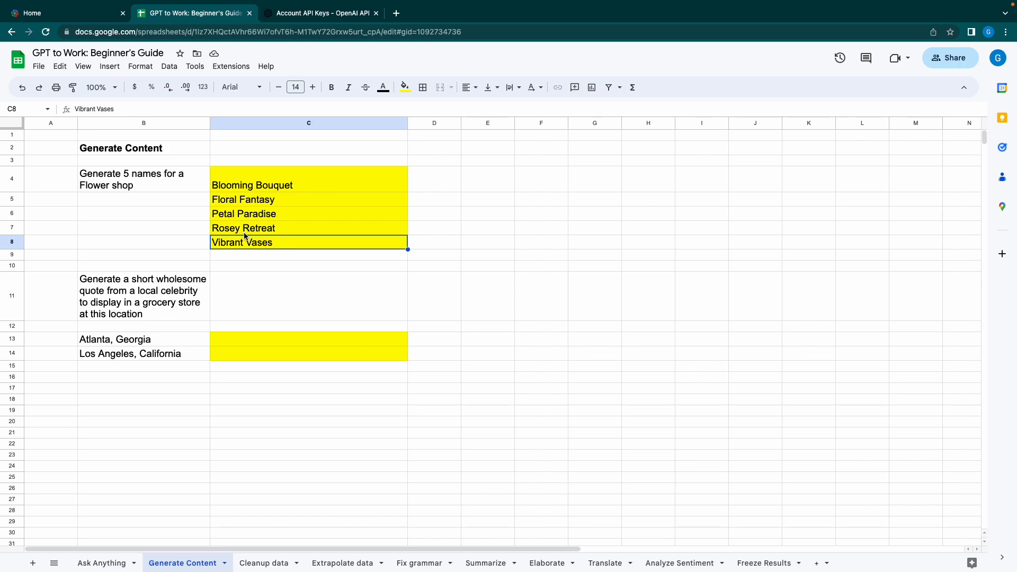
Append ". Make it sound upbeat!" to the flower shop prompt in B4 to regenerate the names.
left_click(159, 186)
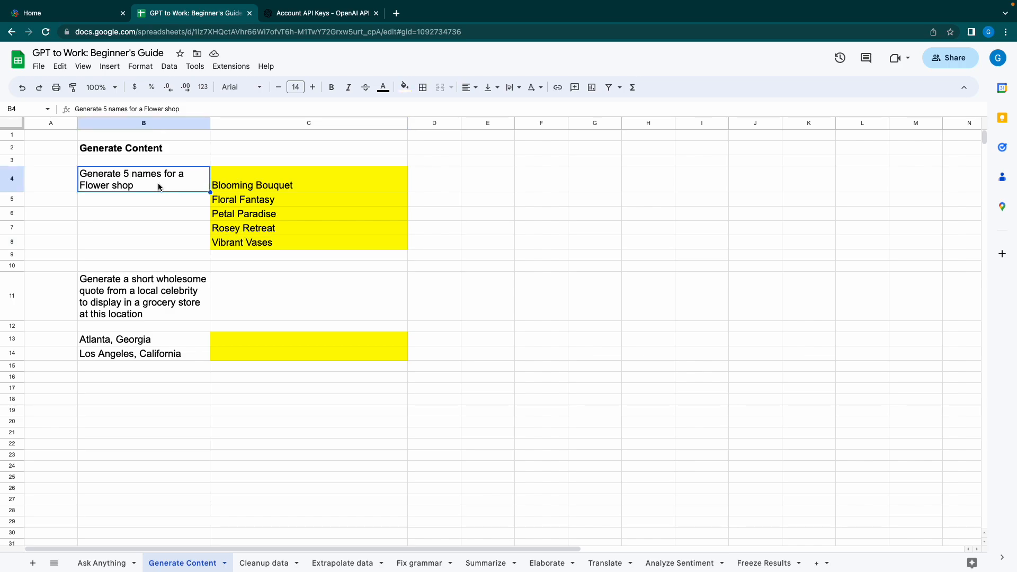
double_click(159, 187)
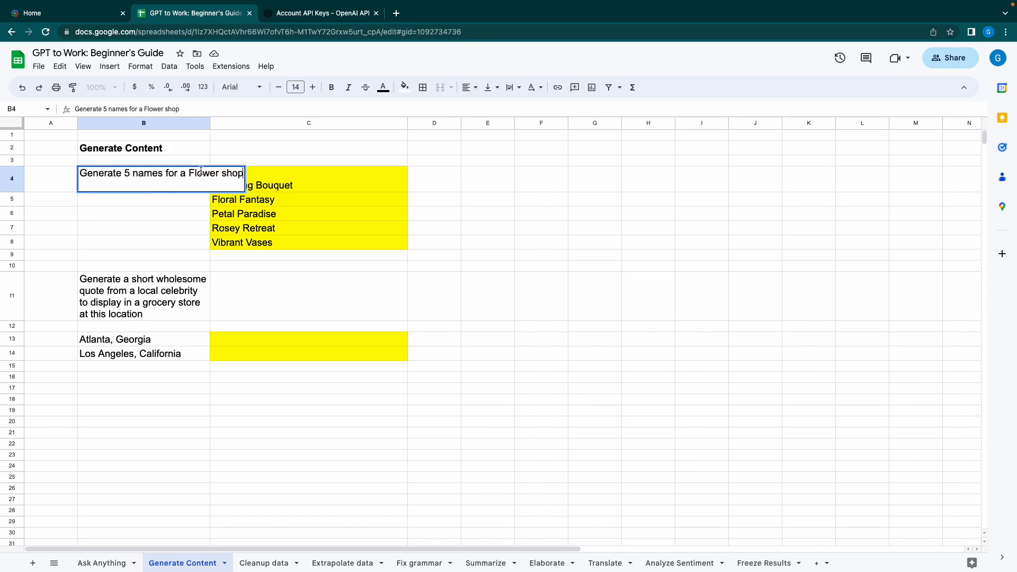
type(". Make it s")
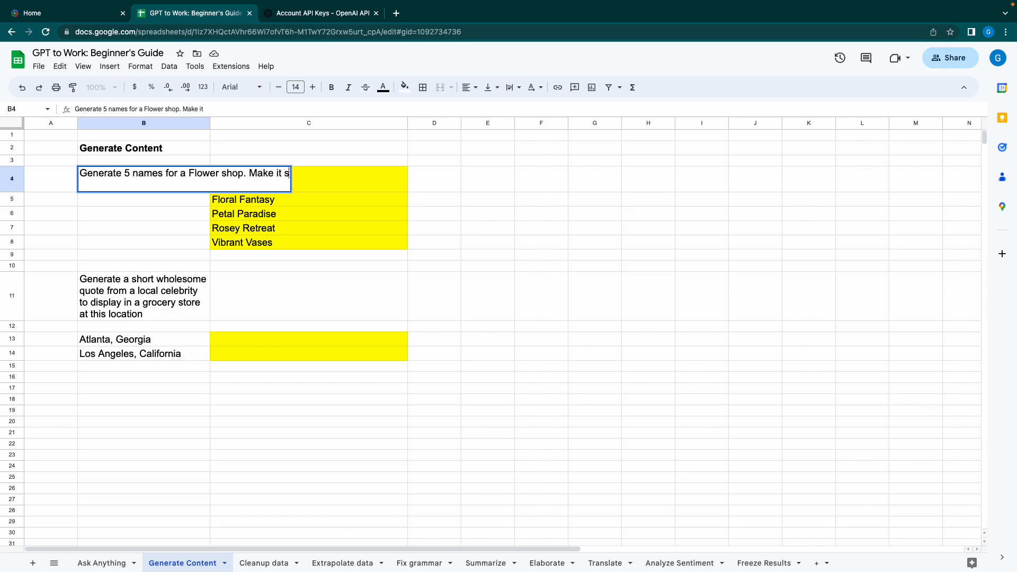
type("ound upbeat!")
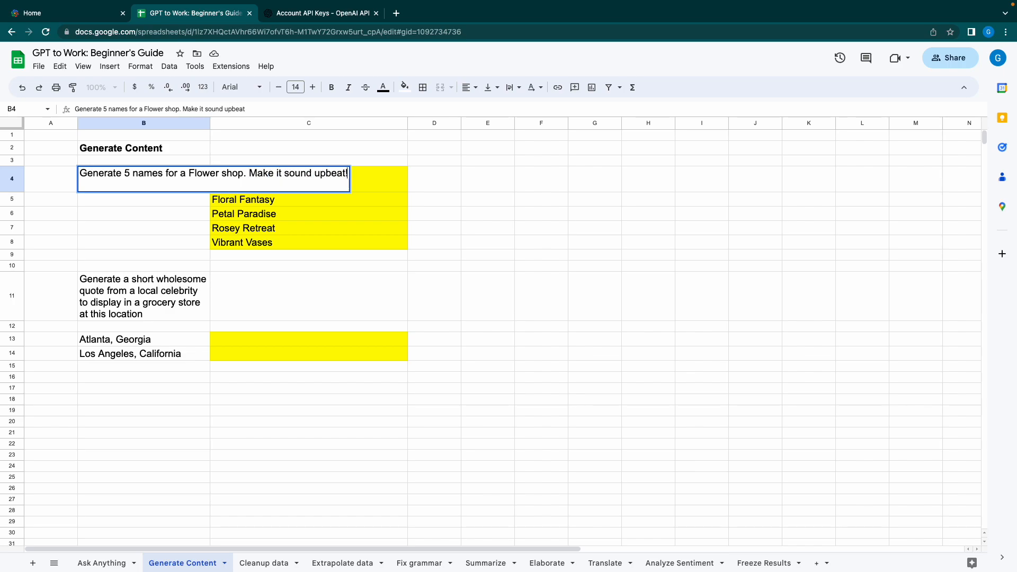
key("Tab")
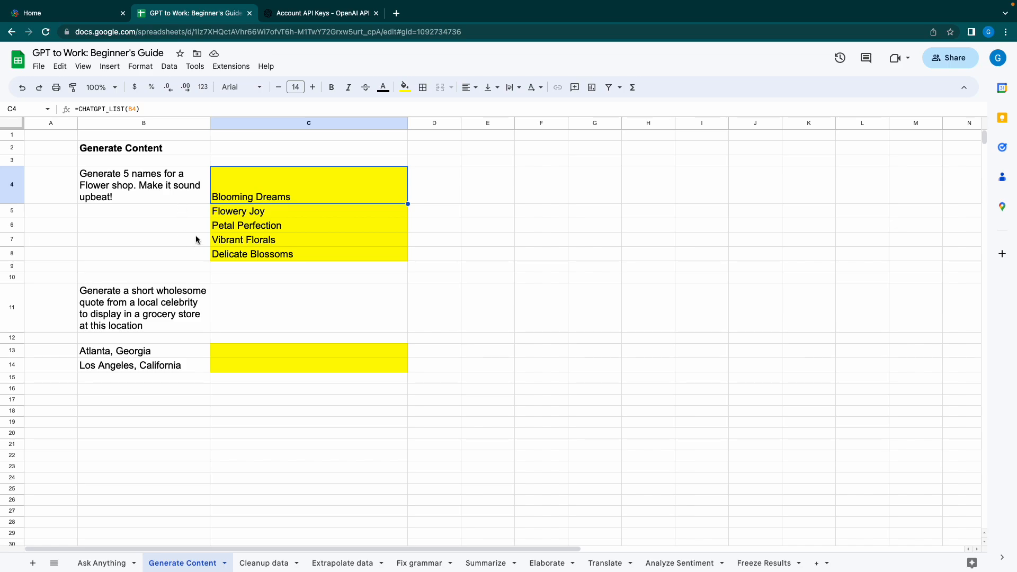
Review the formula in C4 and the regenerated flower shop names down to C8, ending on the prompt in B4.
key("Return")
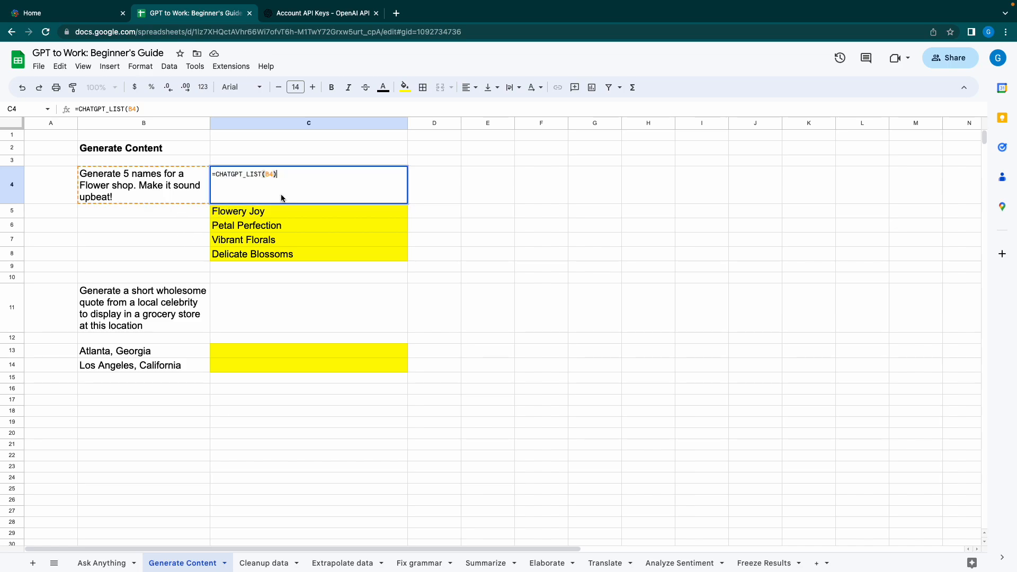
left_click(300, 239)
key("Up")
key("Up")
key("Up")
key("Down")
key("Down")
key("Down")
key("Down")
key("Up")
key("Up")
key("Left")
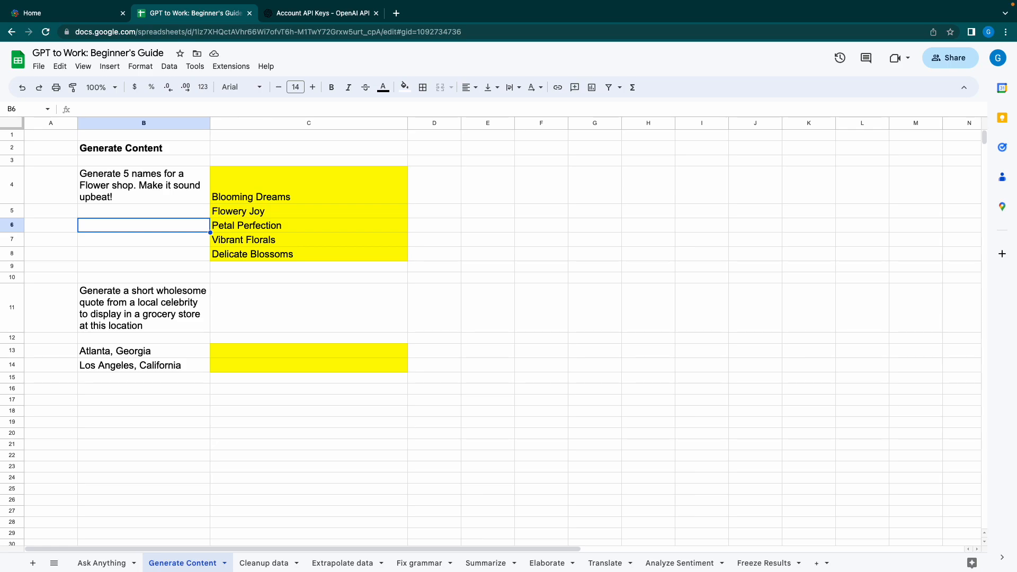
key("Up")
key("Up")
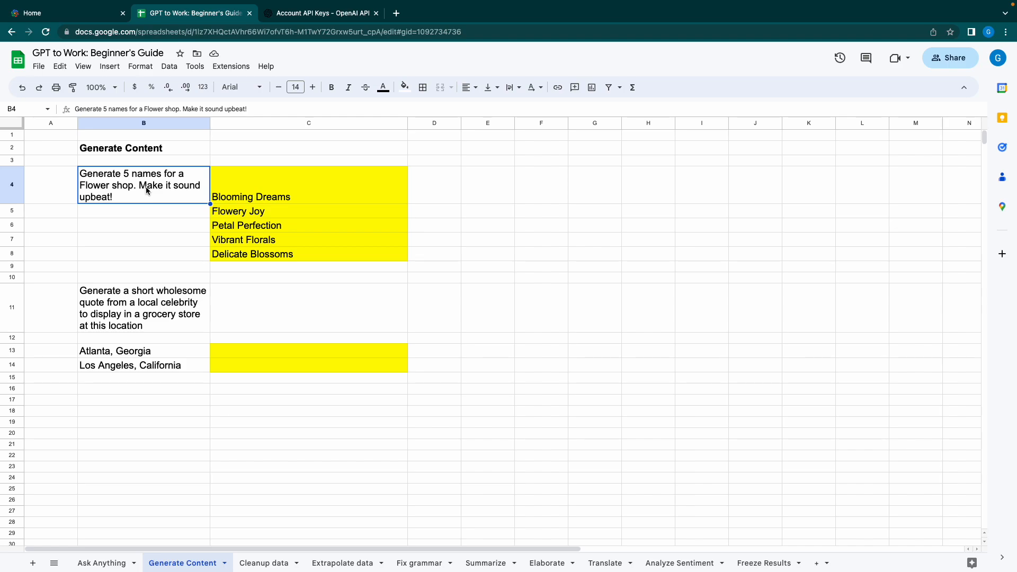
Enter =CHATGPT(B11,B13) in C13 to generate the grocery store quote for Atlanta, Georgia.
key("Down")
key("Down")
key("Down")
key("Down")
key("Down")
key("Down")
key("Down")
key("Down")
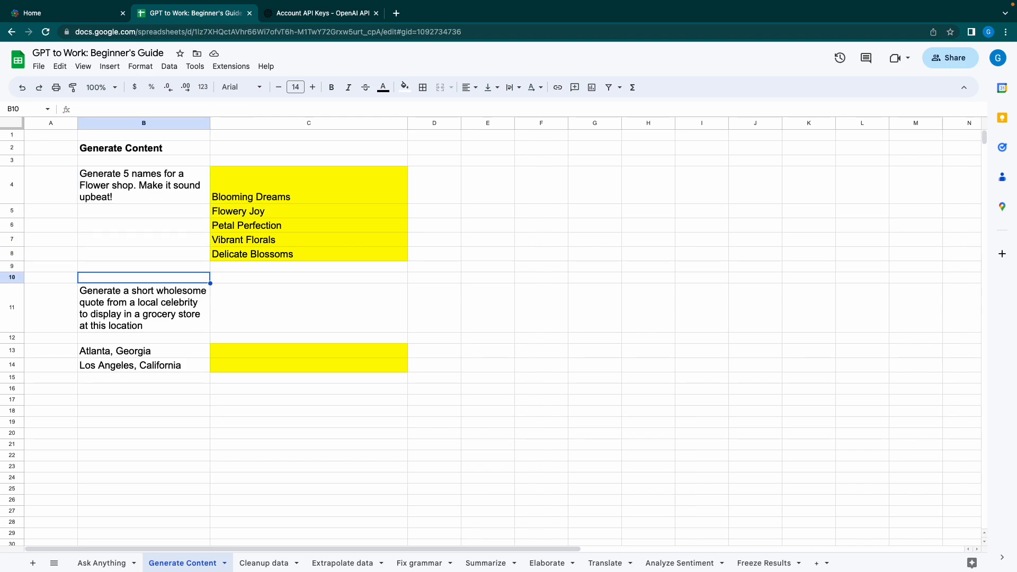
key("Down")
key("Right")
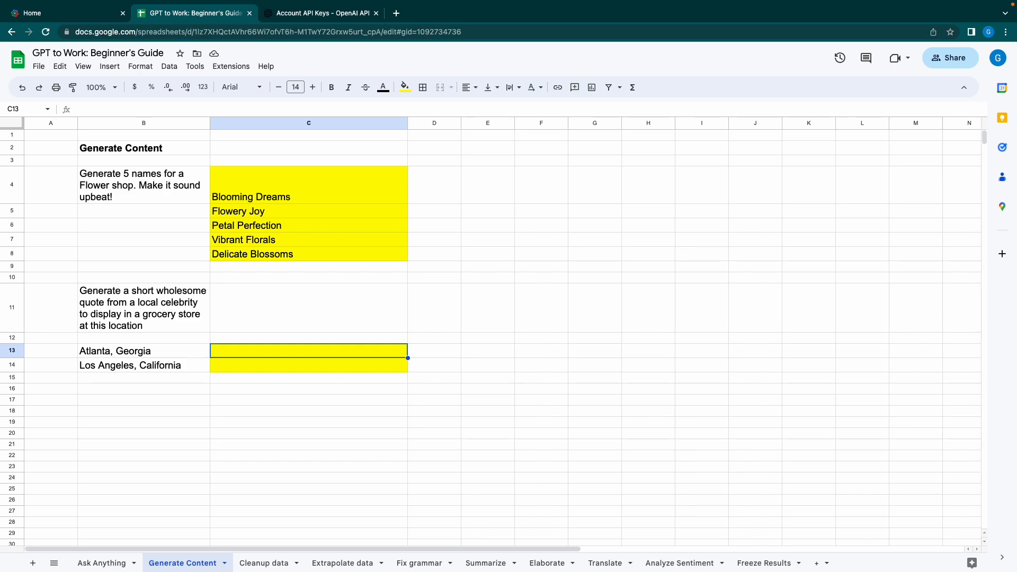
type("=CHATGPT_")
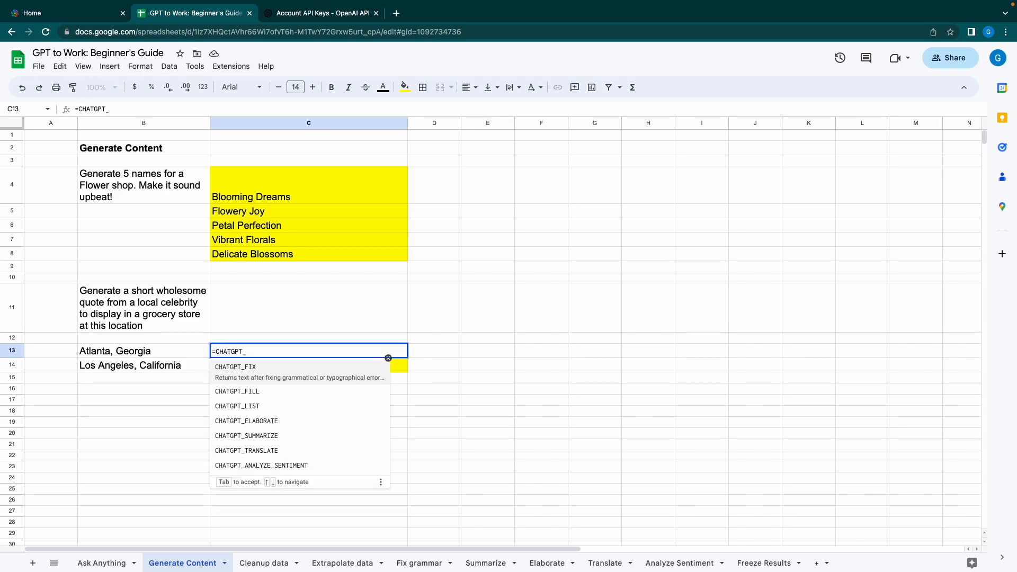
key("BackSpace")
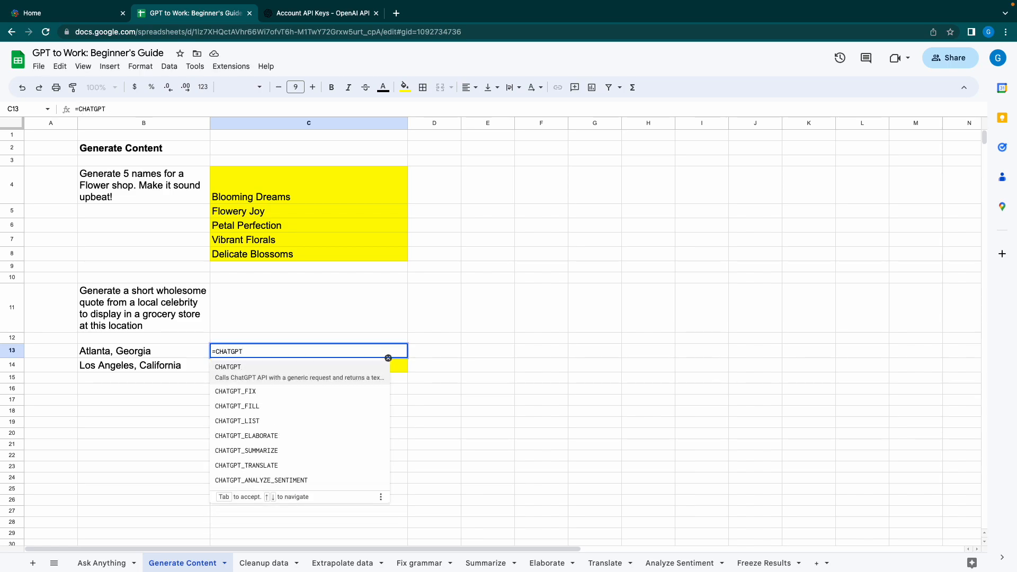
type("(")
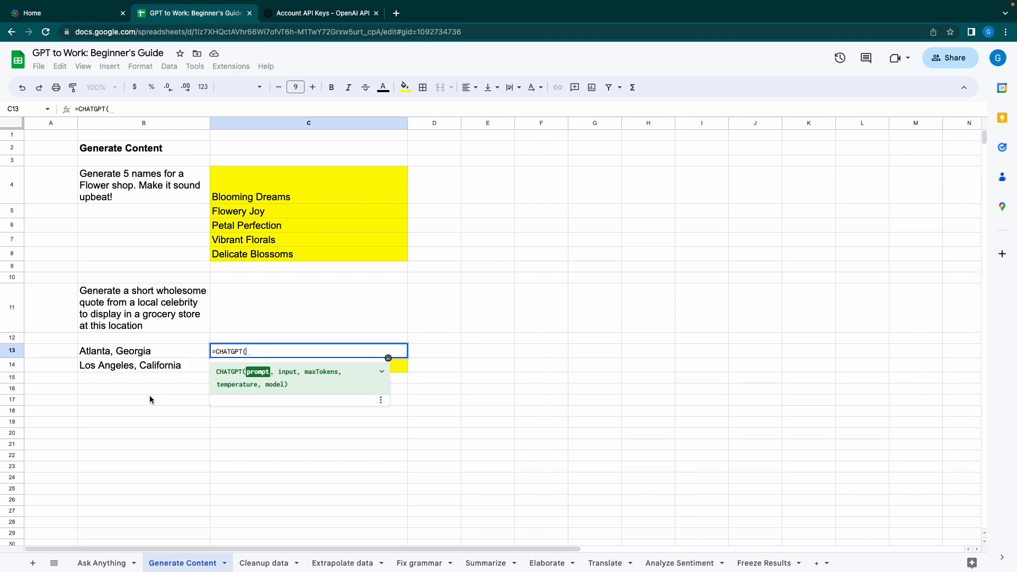
left_click(143, 309)
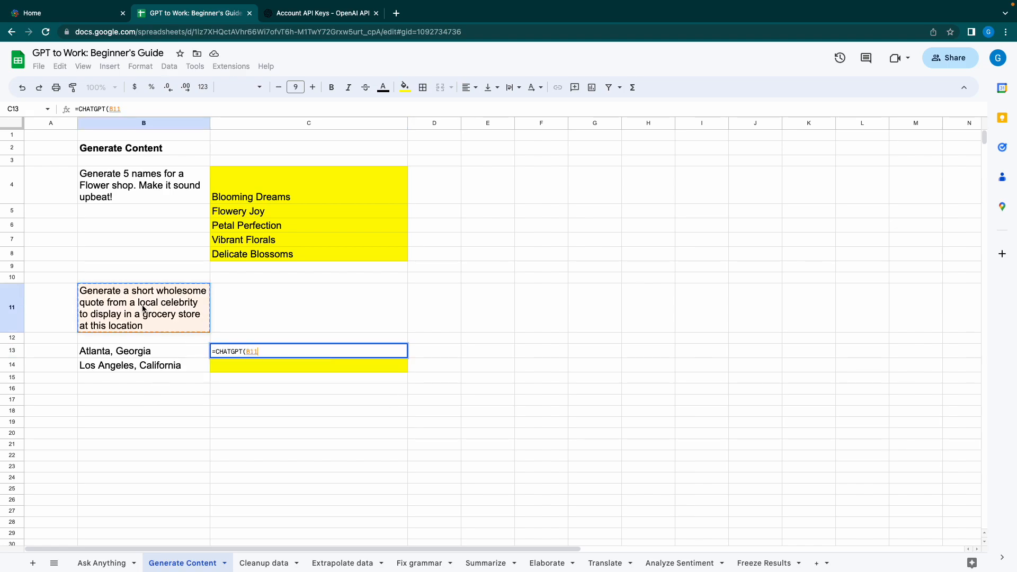
type(",")
left_click(133, 351)
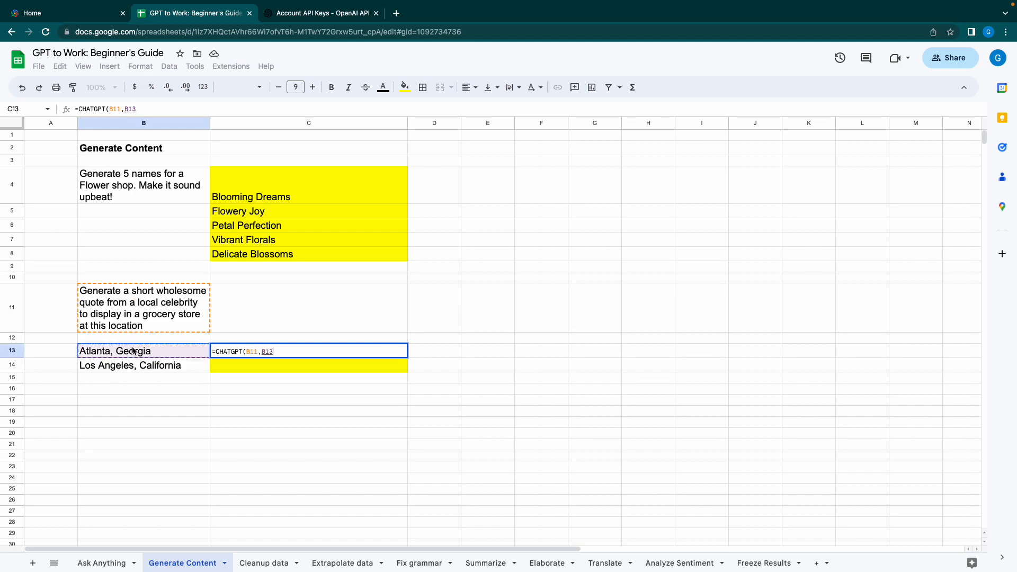
type("(")
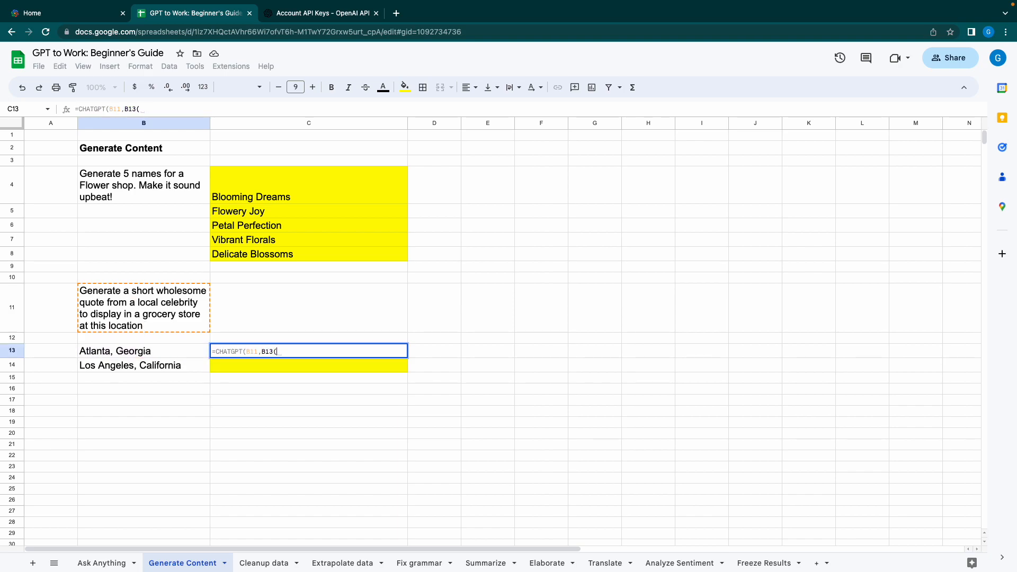
key("Return")
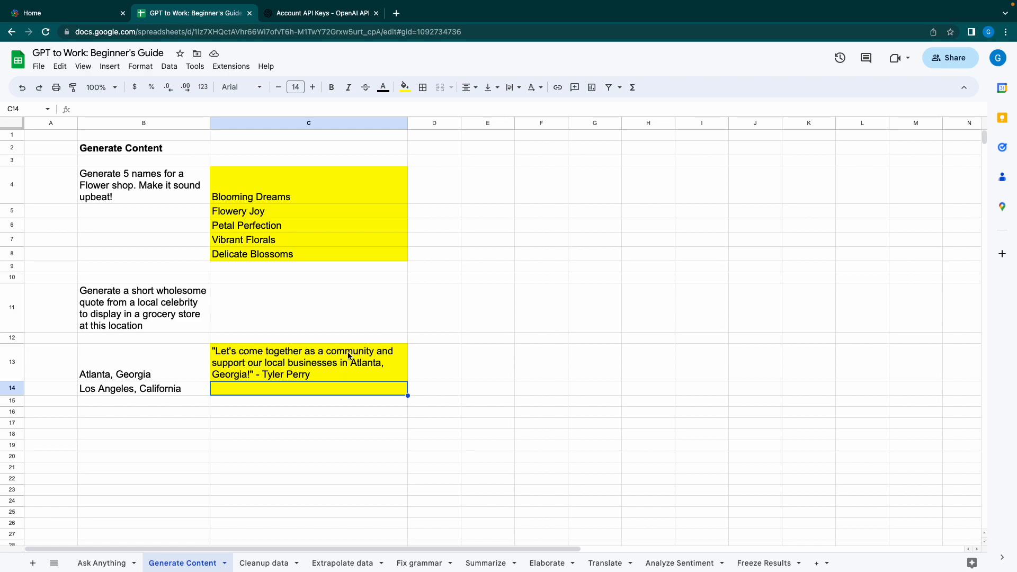
Enter =CHATGPT(B11,B14) in C14 to generate the grocery store quote for Los Angeles, California.
type("=CHAT")
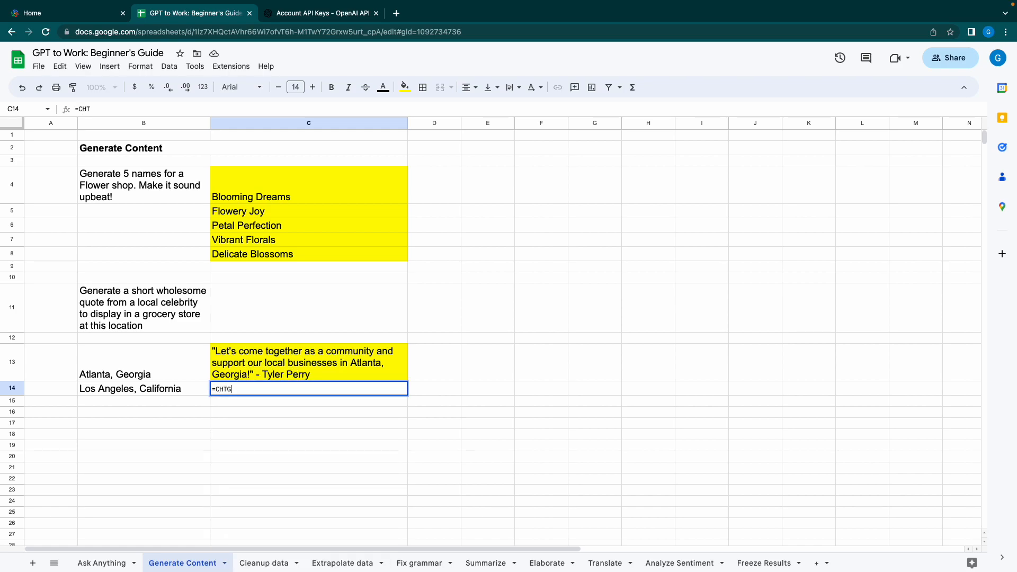
type("GPT(")
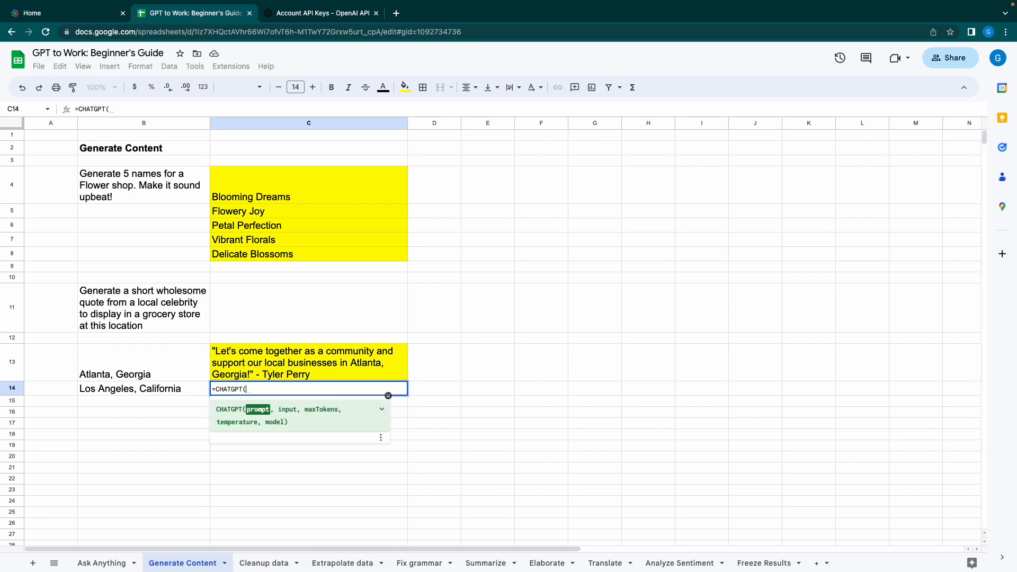
left_click(149, 325)
type(",")
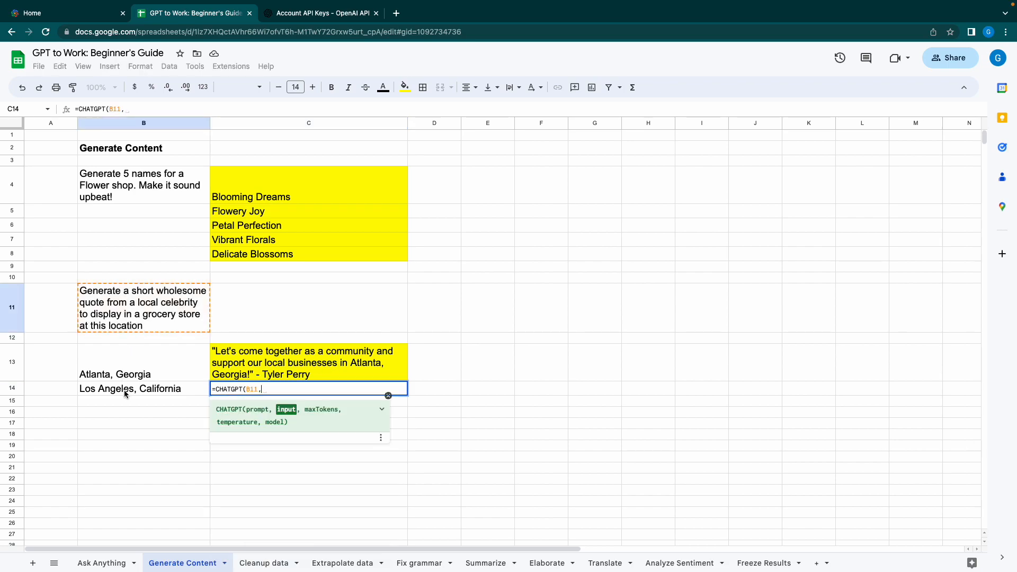
left_click(126, 392)
type(")")
key("Return")
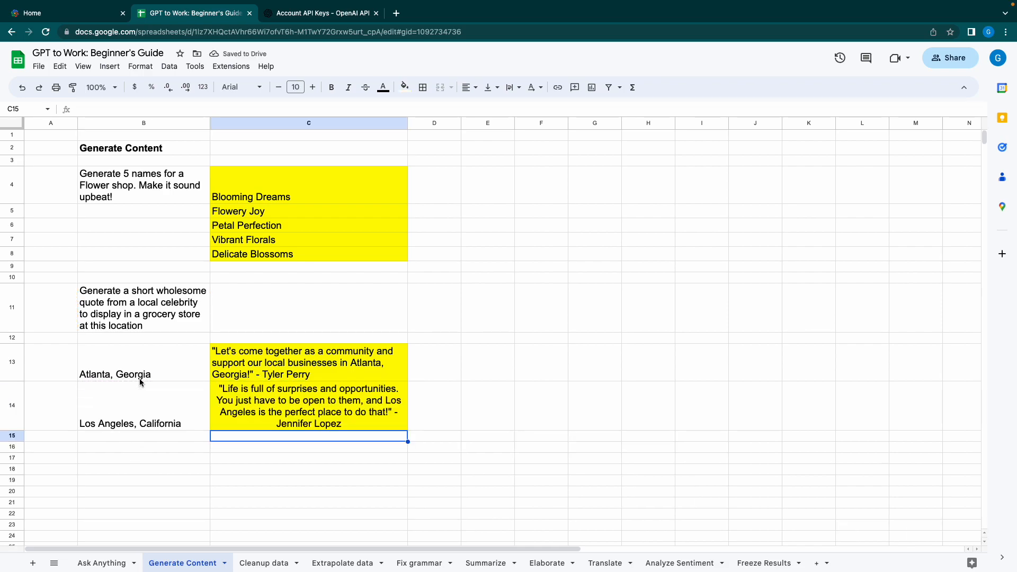
Compare the generated quotes in C13 and C14 with their locations in B13 and B14.
left_click(249, 407)
key("Left")
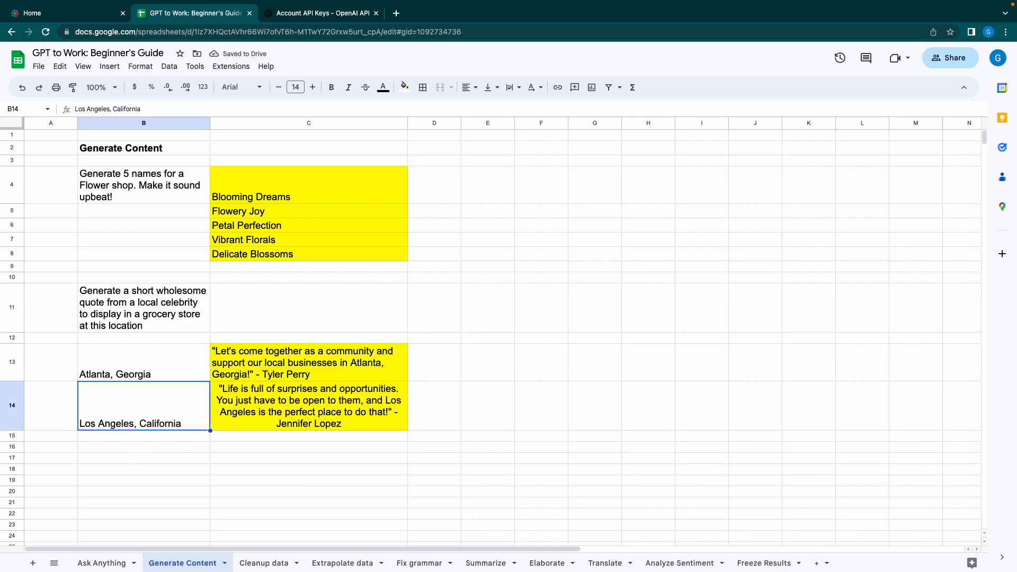
key("Up")
key("Right")
key("shift+Down")
key("Left")
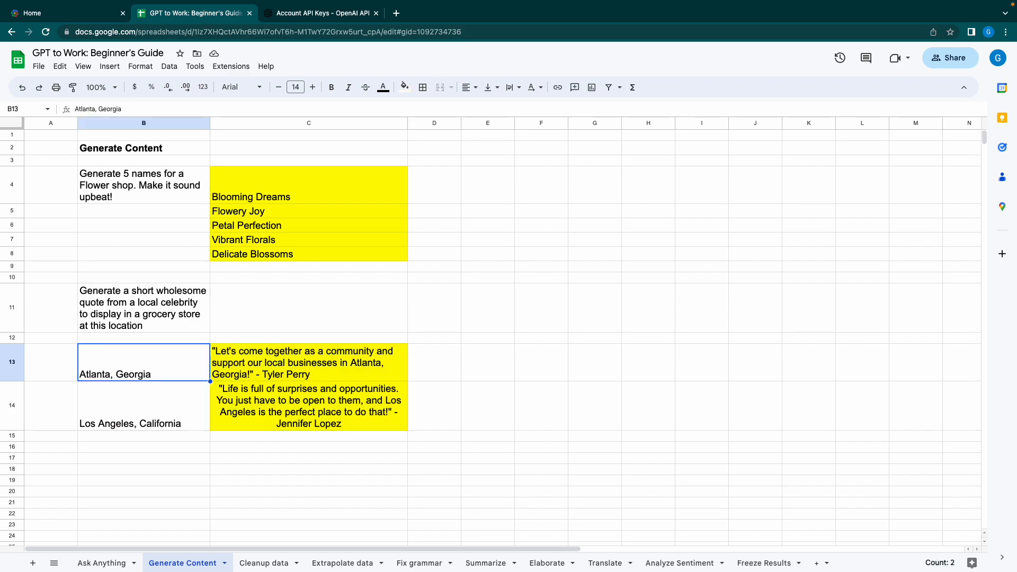
key("Down")
key("Down")
key("Down")
key("Up")
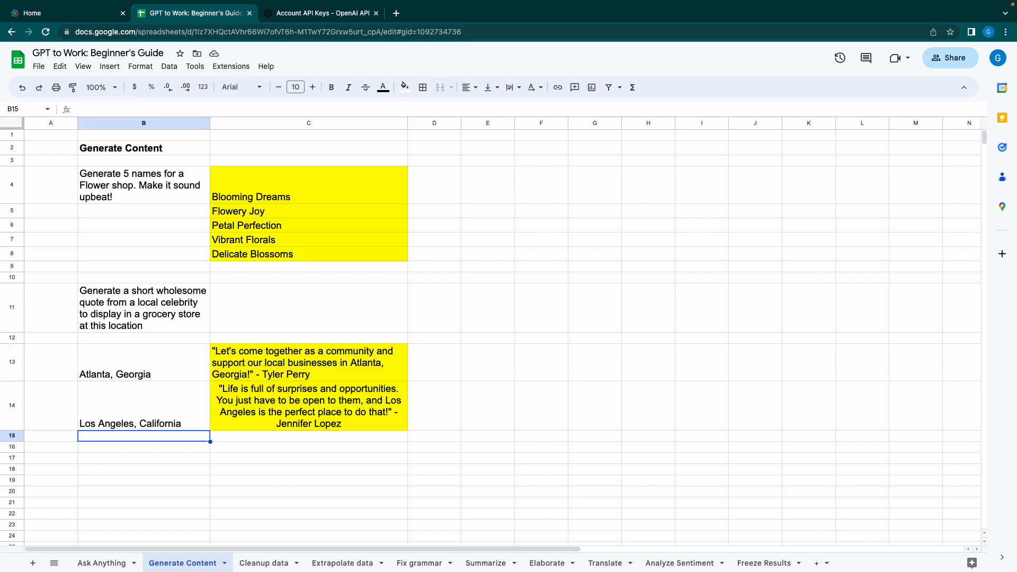
key("Up")
key("Up")
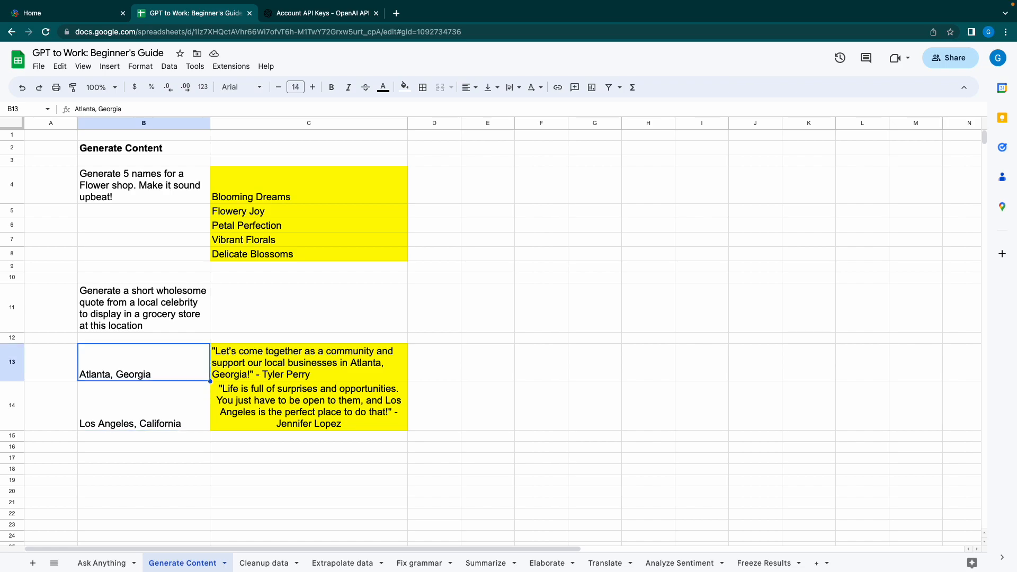
key("shift+Down")
key("shift+Down")
key("shift+Down")
key("Down")
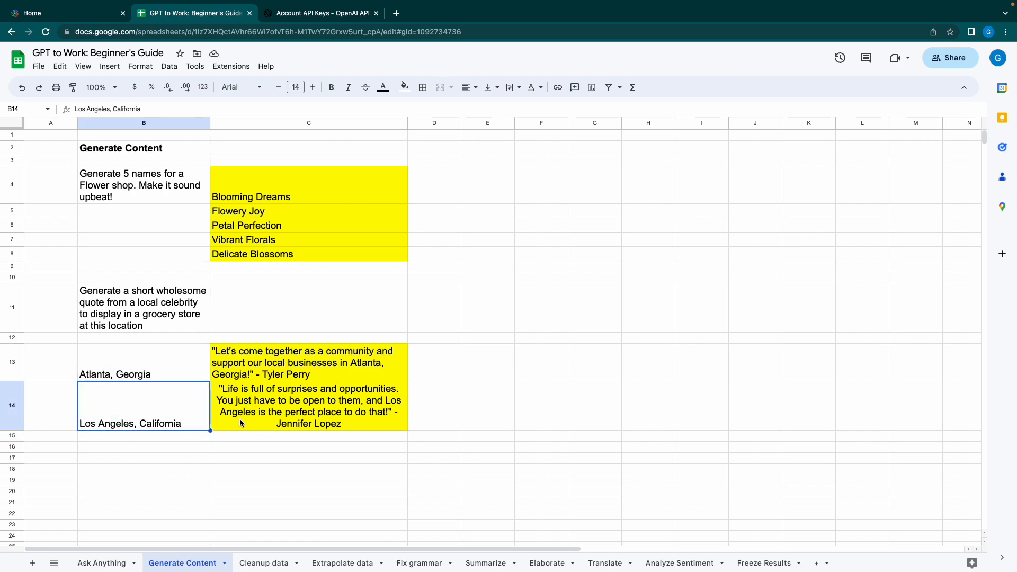
left_click(237, 437)
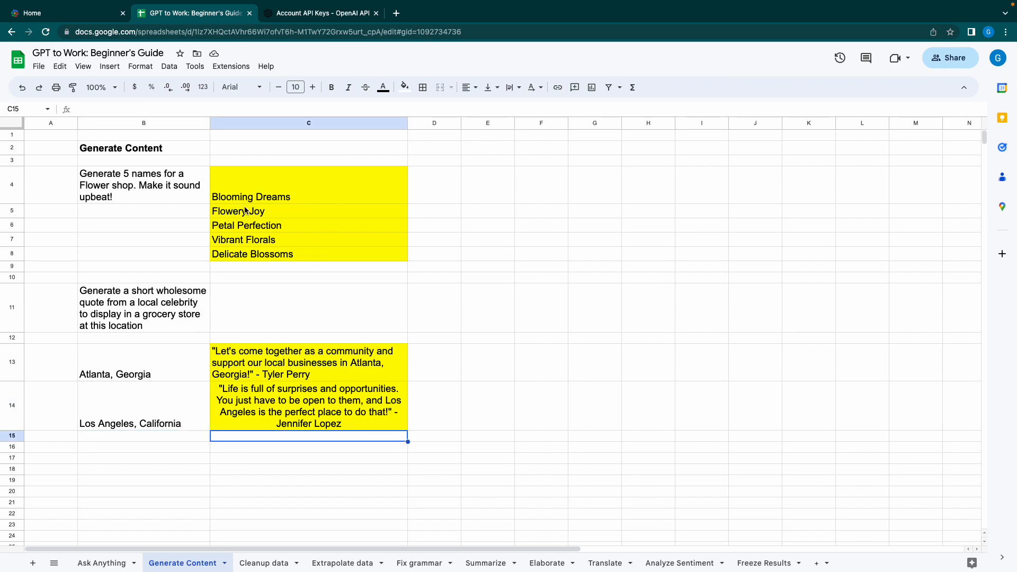
Go through the generated flower shop names from C4 to C8 and check the Atlanta quote formula in C13.
left_click(256, 183)
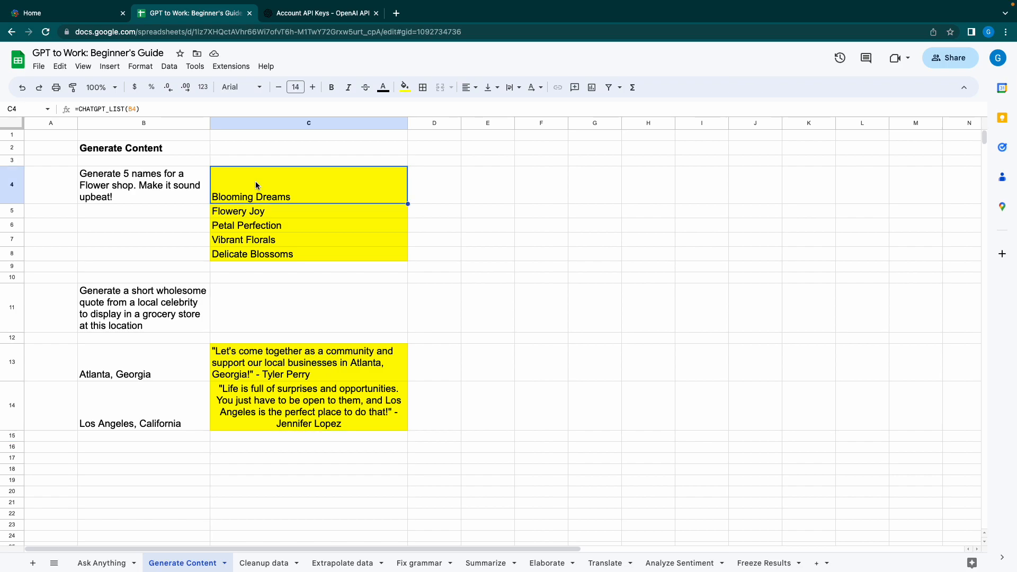
left_click(257, 211)
left_click(258, 228)
left_click(258, 240)
left_click(258, 256)
left_click(255, 369)
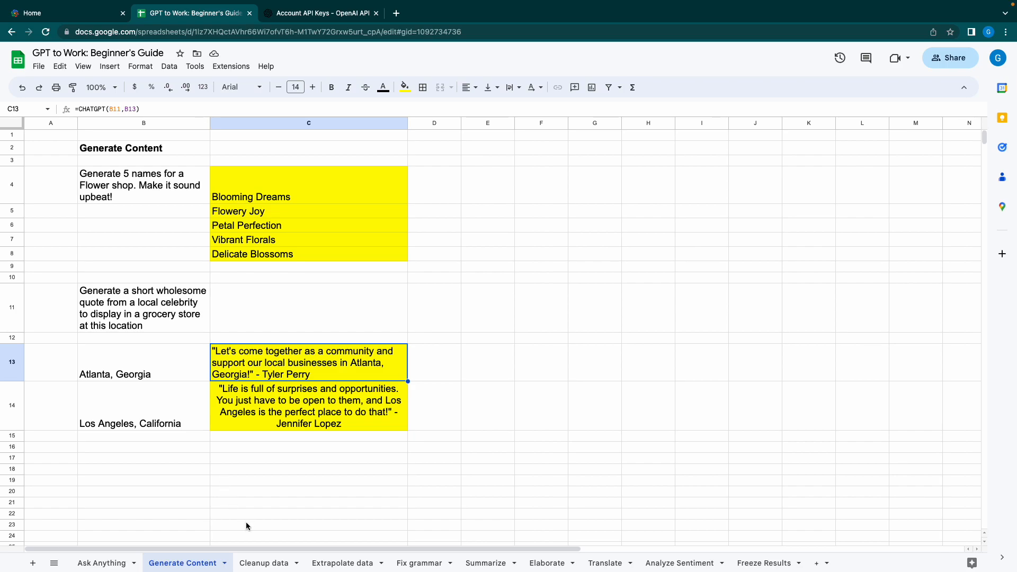
Open the Cleanup data sheet and examine the example pairs in B4:C7 and the uncleaned entries in B8:B9, ending on C7.
left_click(268, 566)
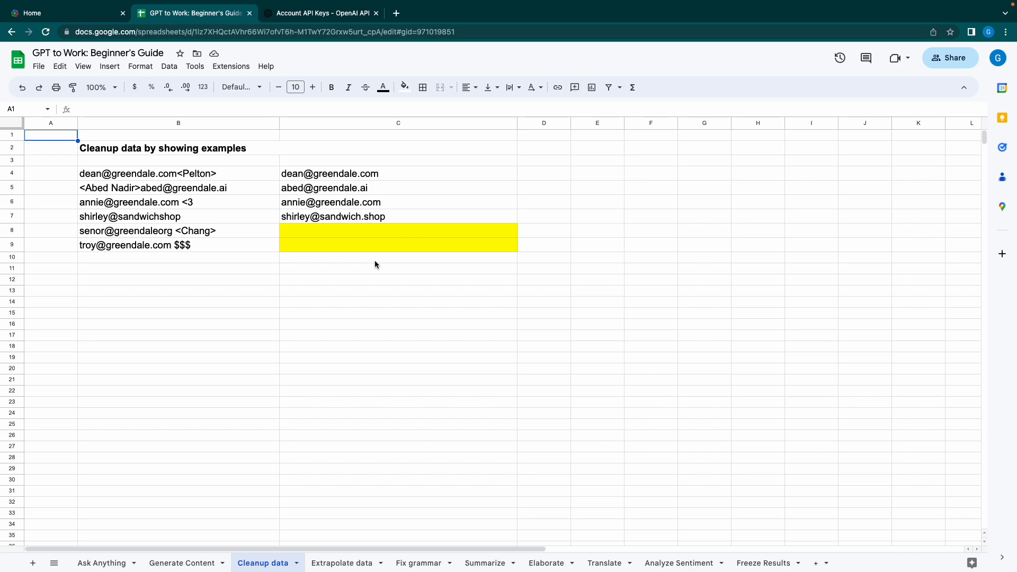
left_click_drag(154, 178, 302, 218)
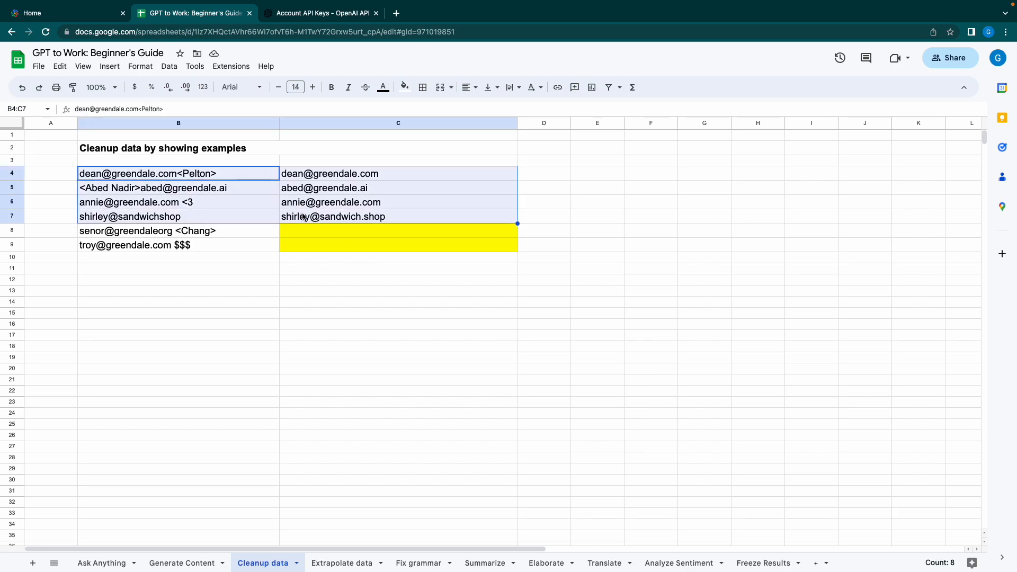
left_click(236, 230)
left_click(305, 230)
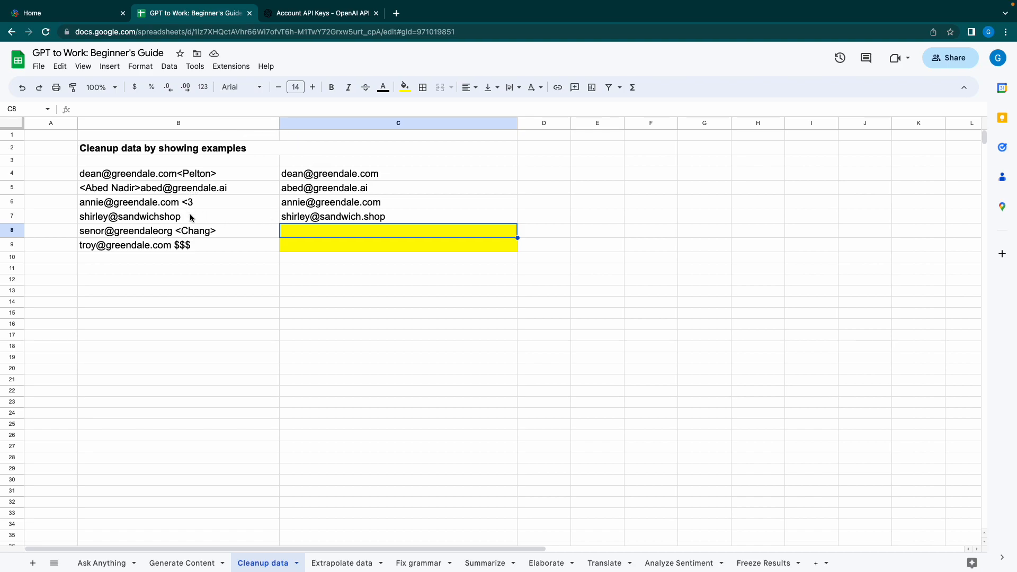
left_click_drag(139, 236, 213, 249)
left_click(285, 236)
left_click(119, 175)
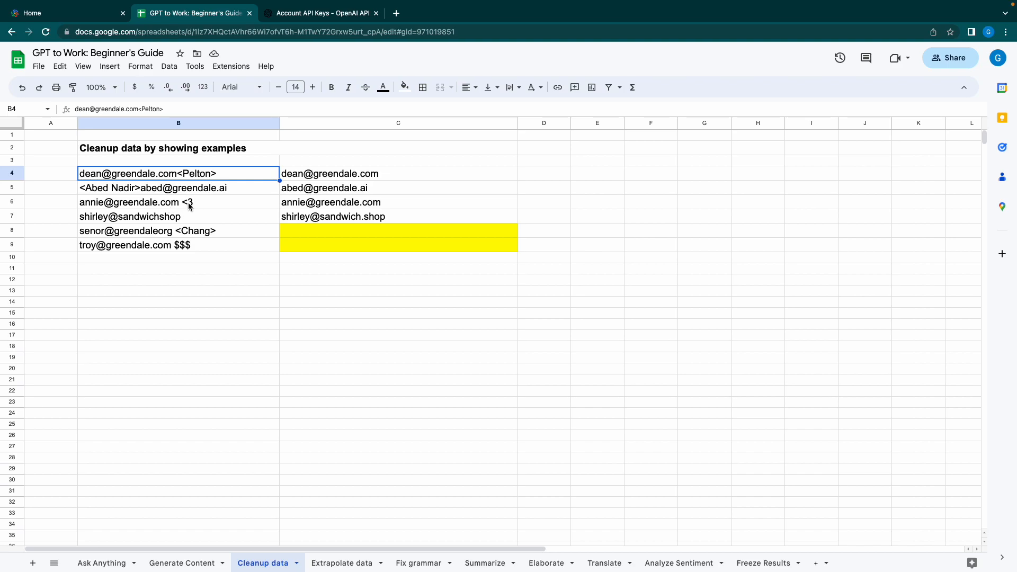
left_click(157, 220)
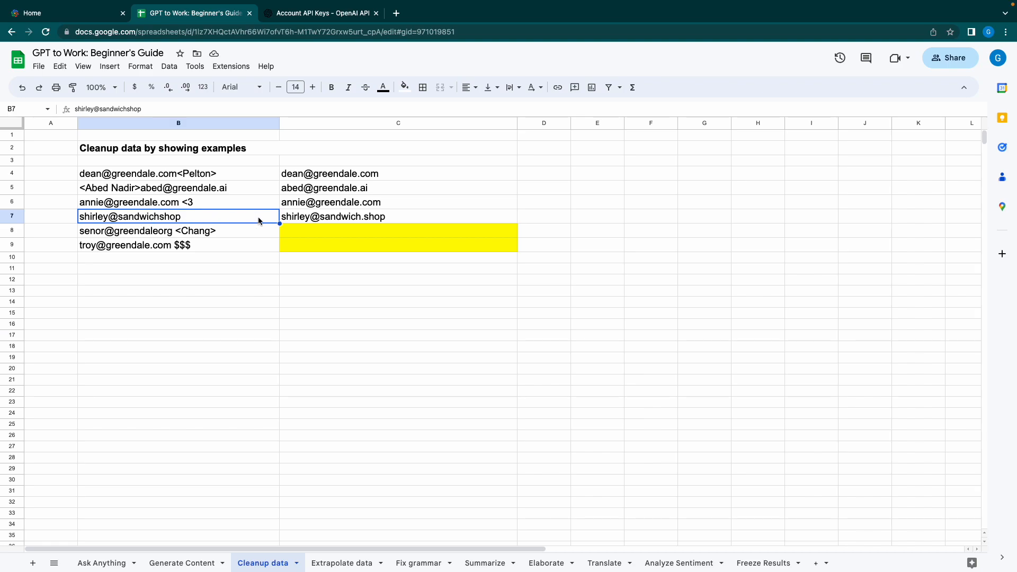
left_click(297, 216)
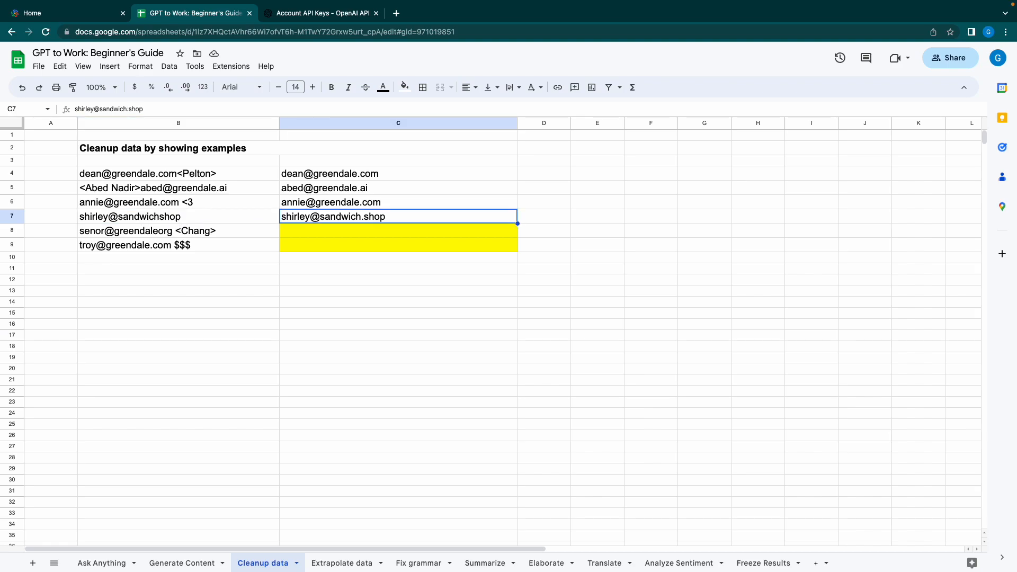
Review the cleaned example addresses in C4:C7 against the raw entries in column B.
left_click(295, 174)
left_click_drag(296, 174, 352, 218)
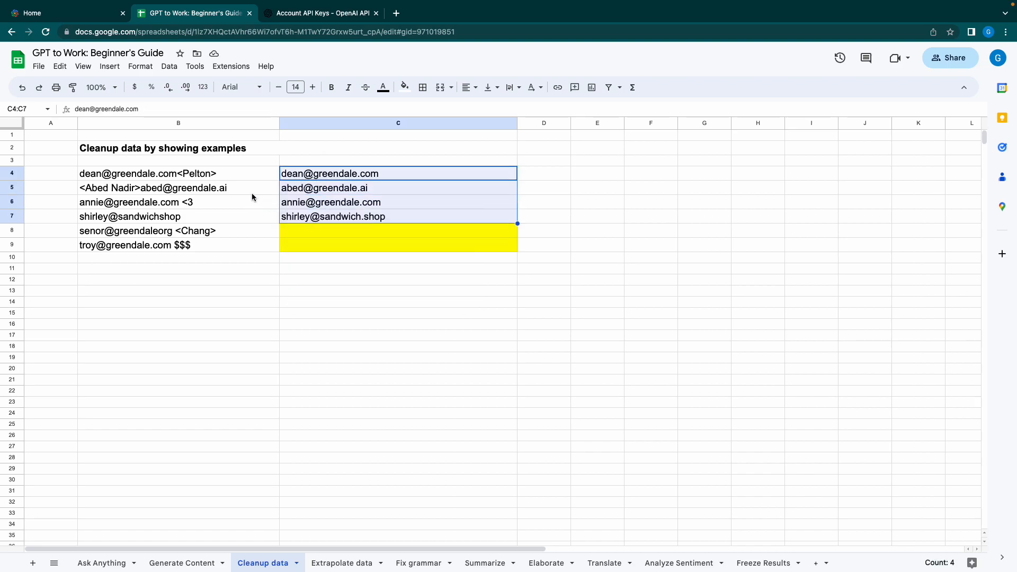
key("Left")
key("Right")
Enter =CHATGPT_FILL(B4:C7, B8) in C8 to clean the address in B8 from the example pairs.
key("Down")
key("Down")
key("Down")
key("Down")
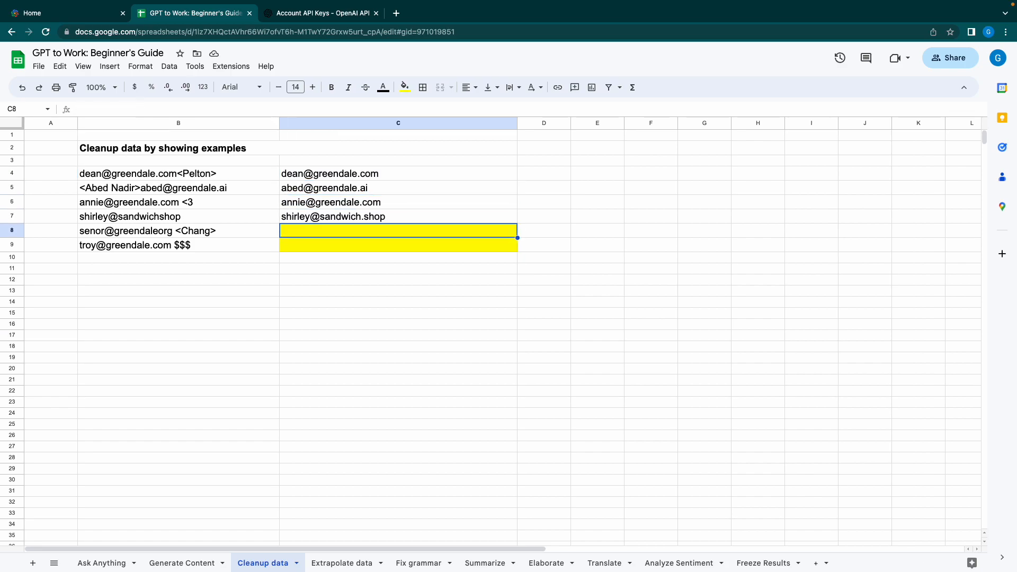
type("=CHATGPT_")
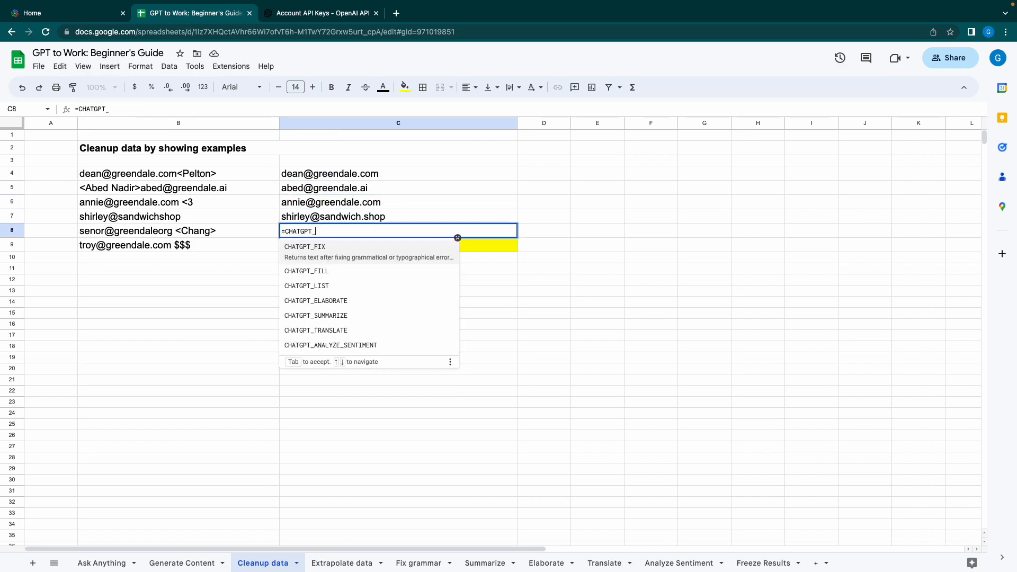
type("FUILL(")
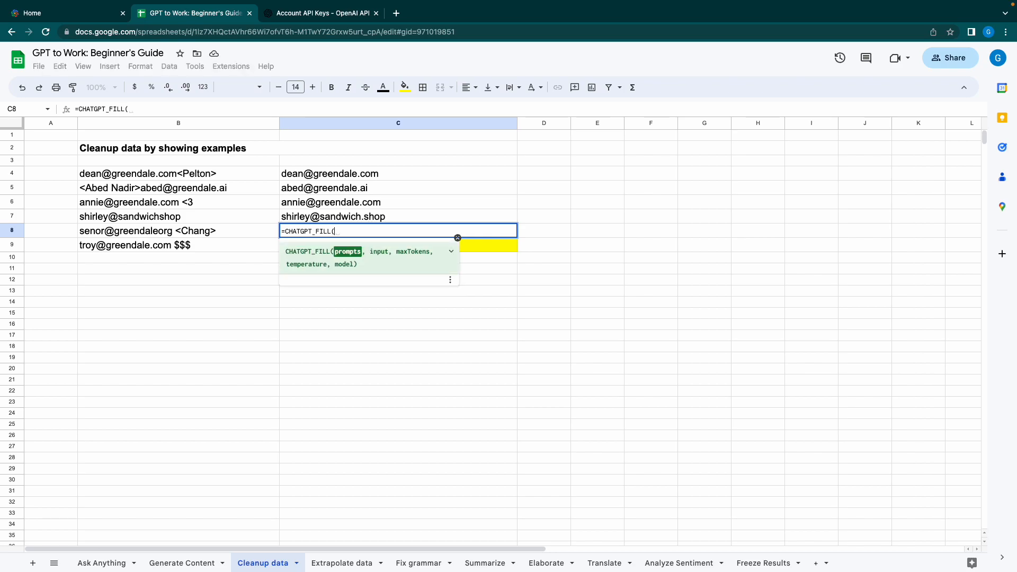
left_click_drag(165, 179, 287, 212)
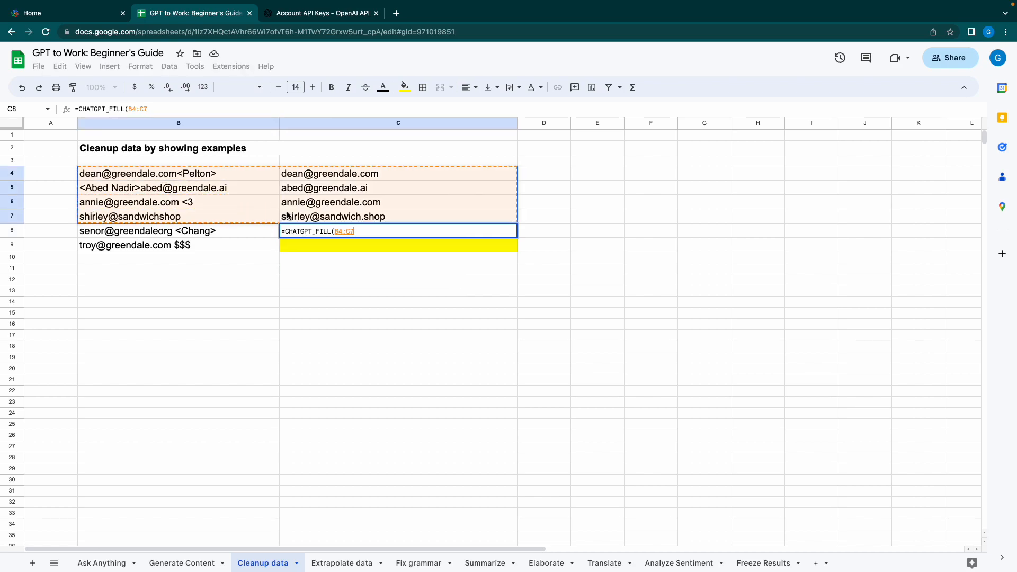
type(",")
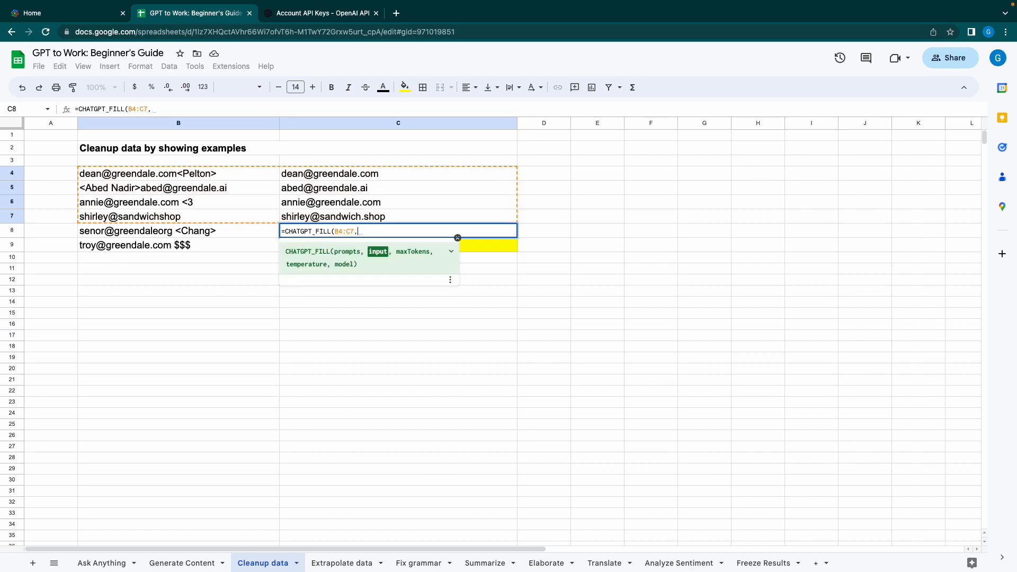
left_click(215, 230)
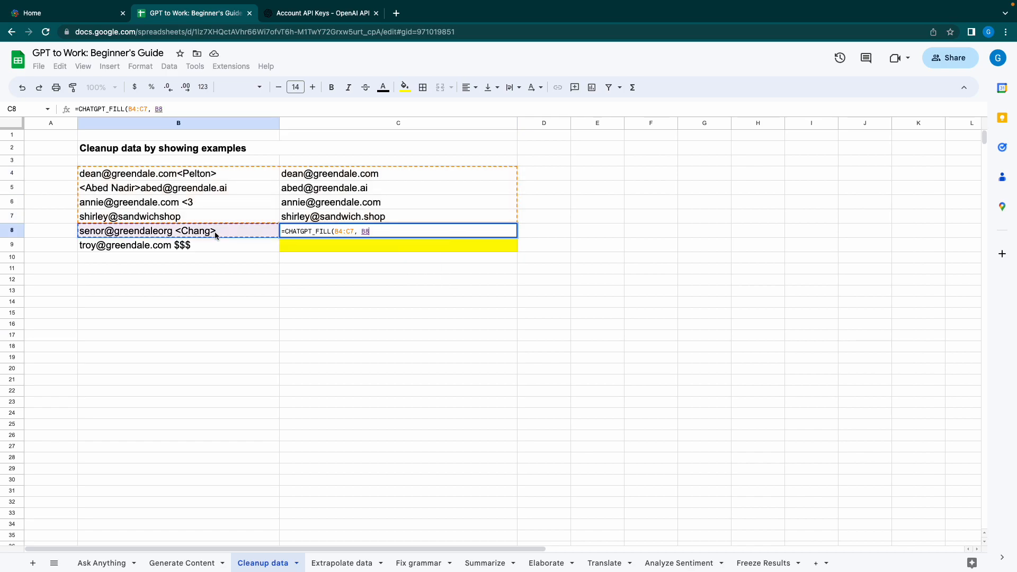
key("Return")
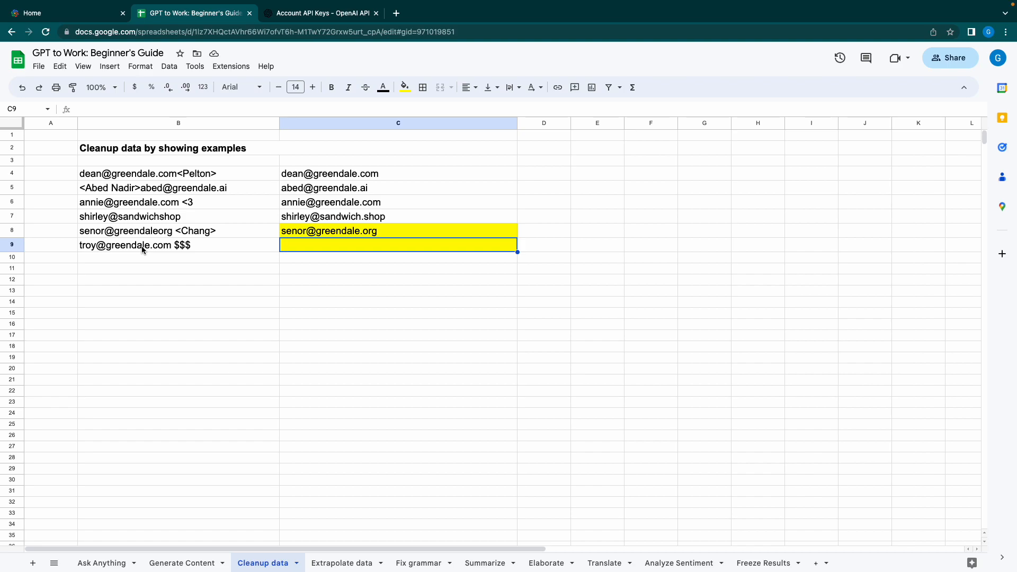
Check the result in C8 and enter =CHATGPT_FILL(B4:C8,B9) in C9 to clean the address in B9.
left_click(408, 233)
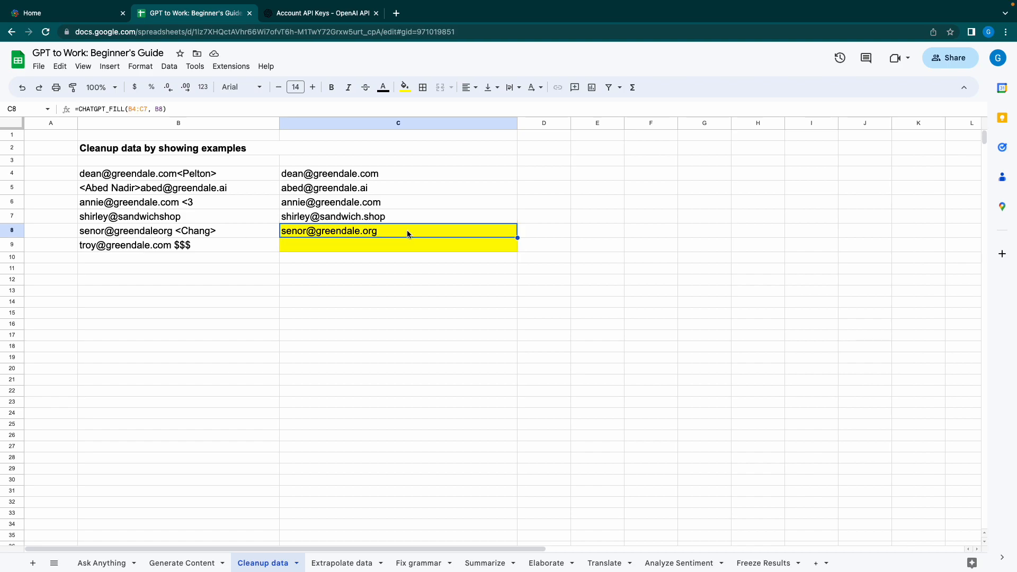
left_click(203, 246)
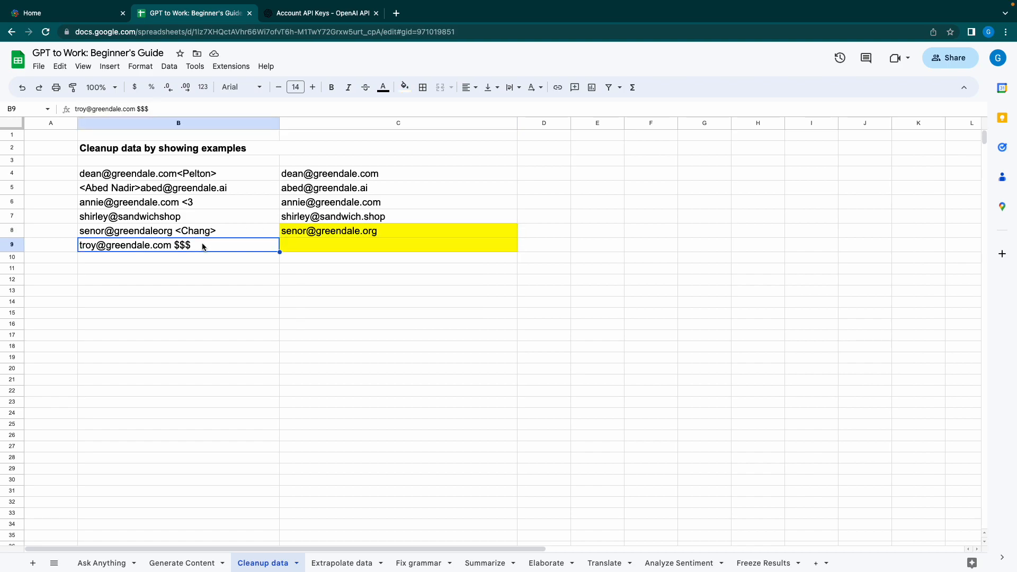
left_click(283, 250)
type("=CHATGP")
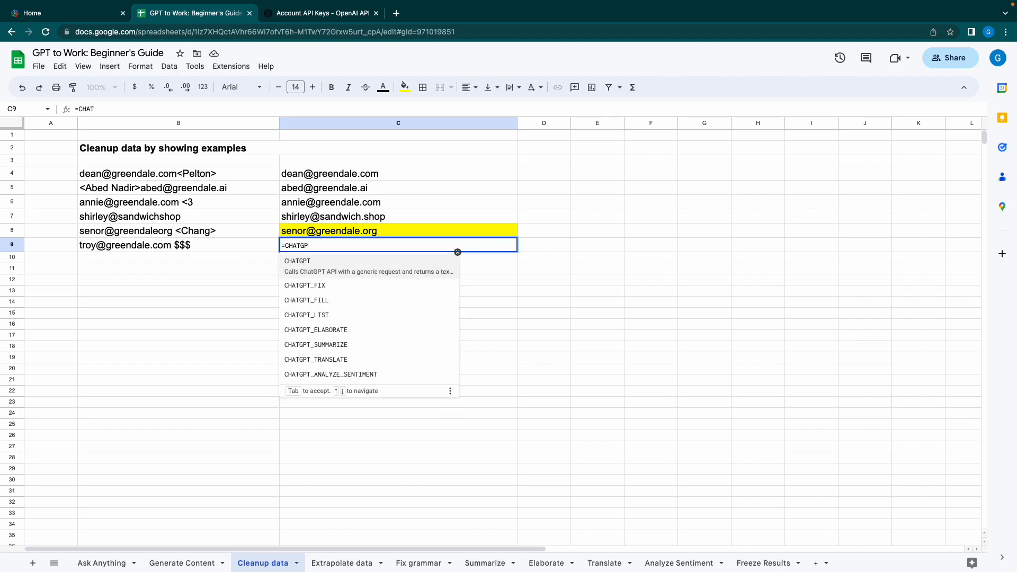
type("T_FILL")
key("Tab")
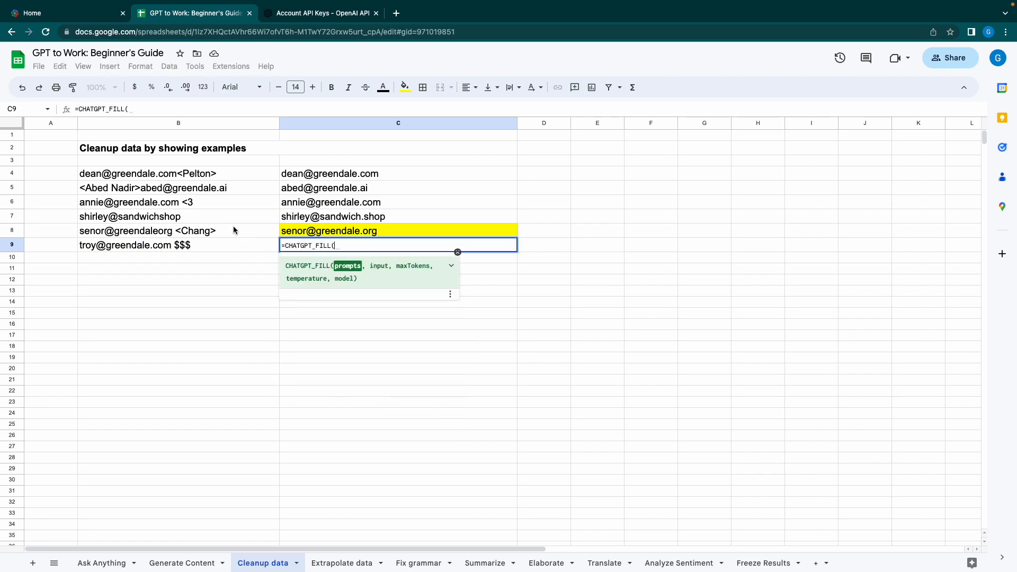
left_click_drag(197, 171, 339, 231)
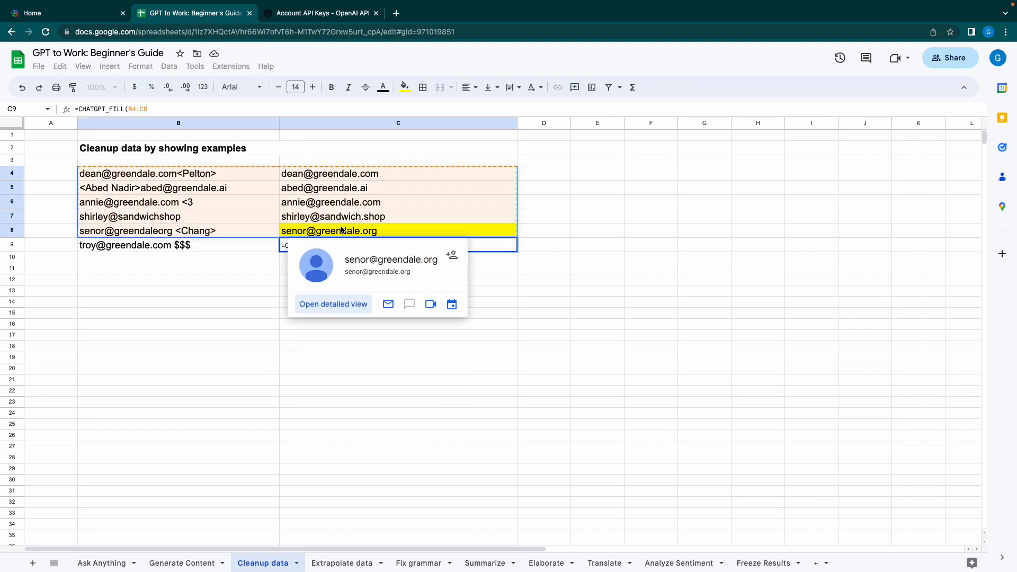
type(",")
left_click(221, 244)
type(")")
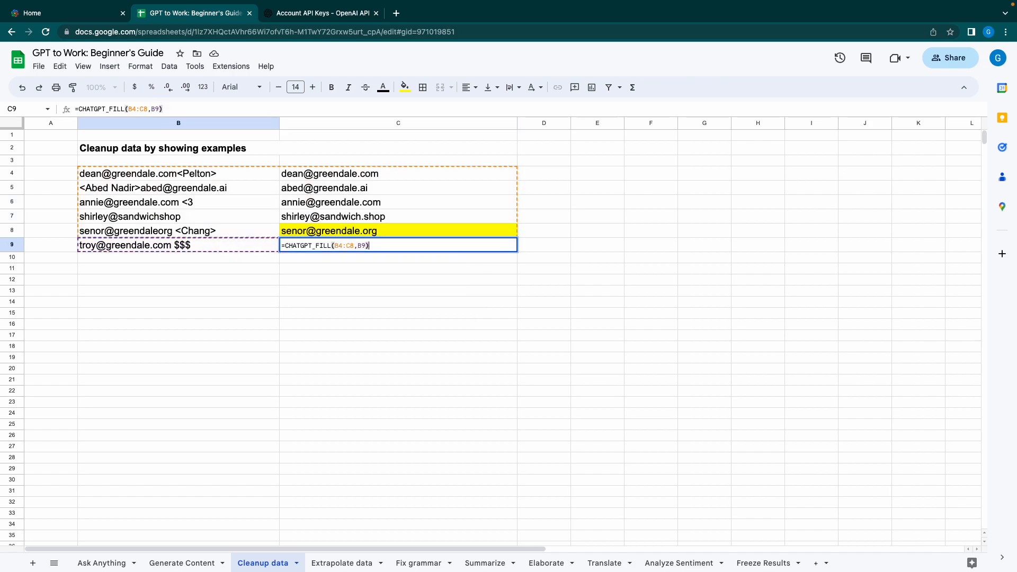
key("Return")
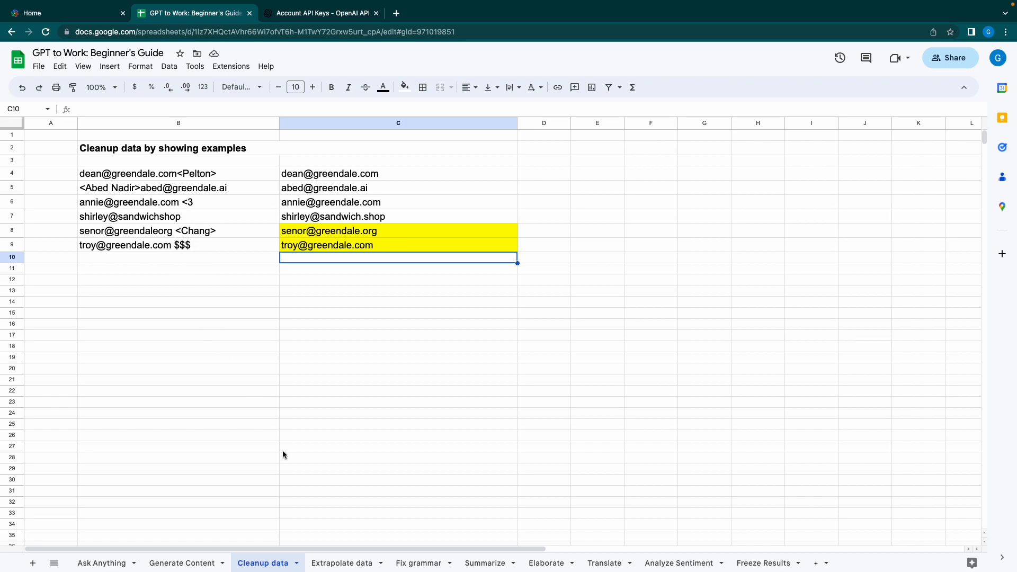
Open the Extrapolate data sheet and examine the Company, Product and Headquarters headers and the example rows in C5:E8.
left_click(340, 563)
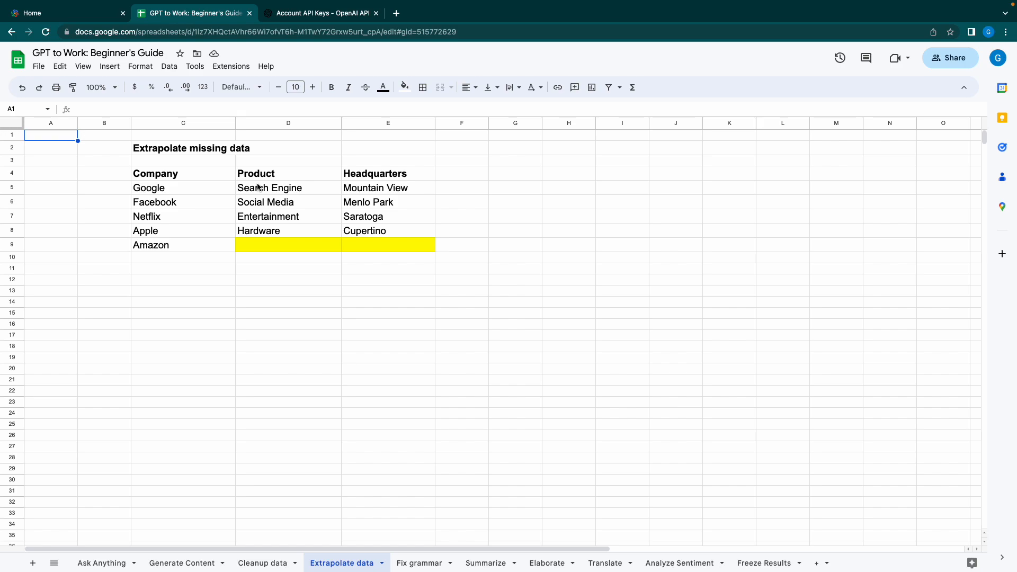
left_click(192, 180)
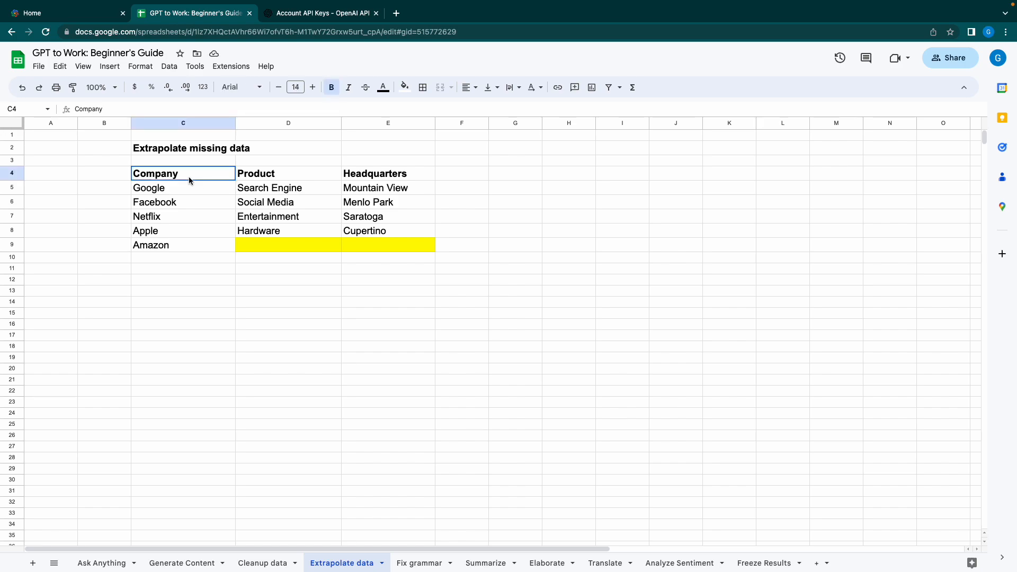
left_click(271, 177)
left_click(356, 178)
left_click_drag(196, 189, 373, 232)
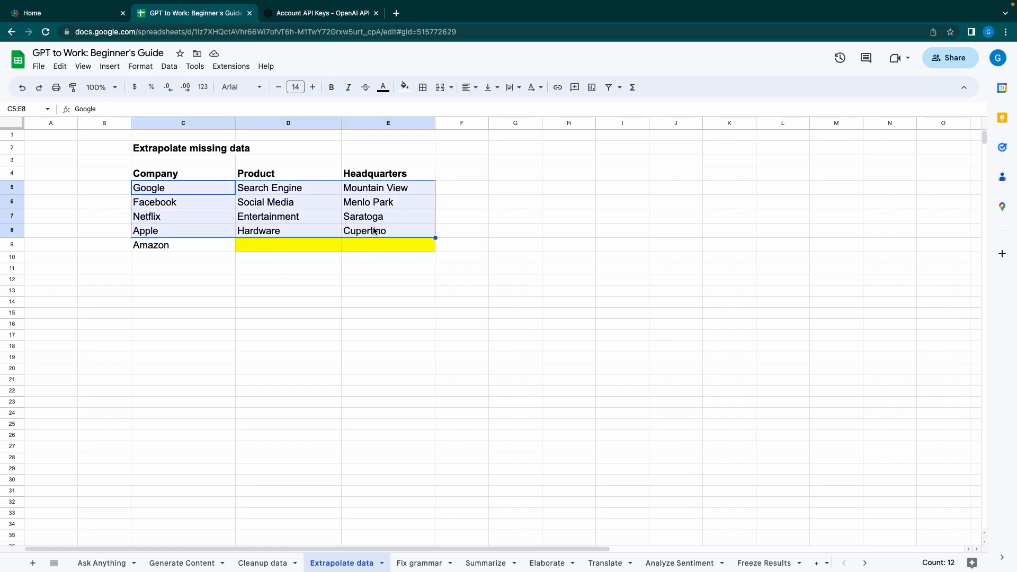
key("Right")
key("Right")
key("Left")
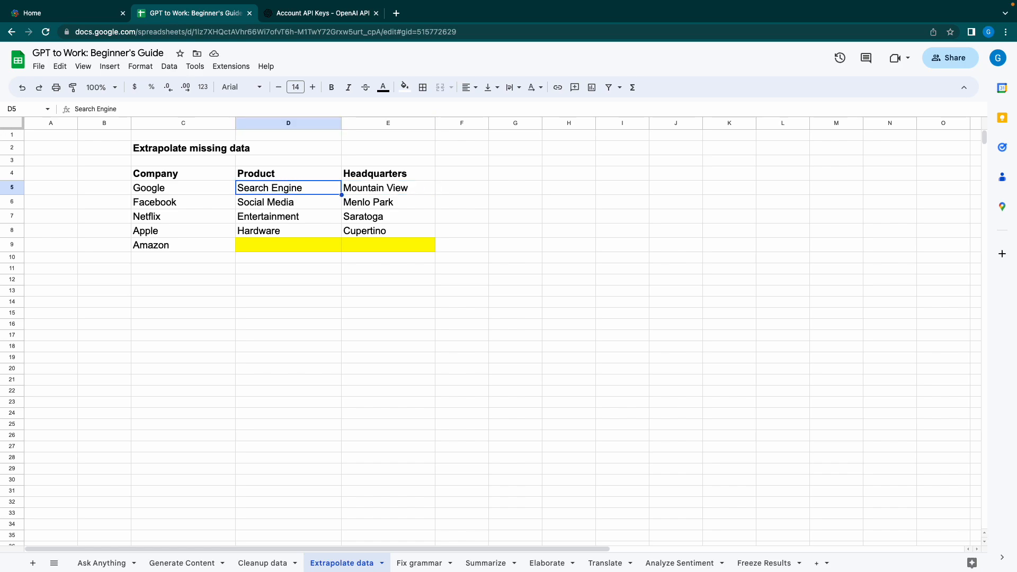
key("Down")
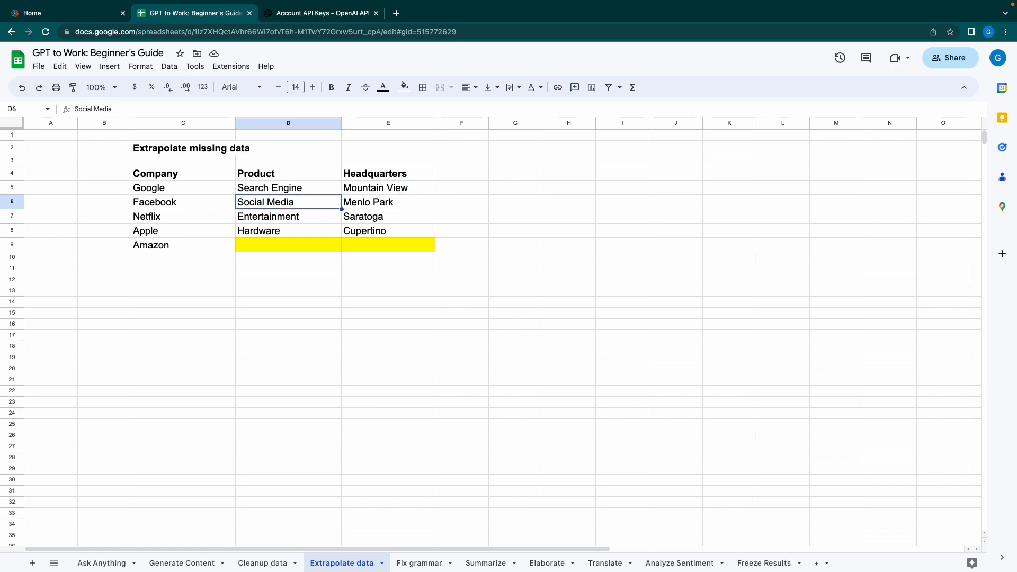
key("Right")
key("Left")
Enter =CHATGPT_FILL(C5:D8,C9) in D9 to extrapolate Amazon's product from the company and product examples.
key("Down")
key("Down")
key("Down")
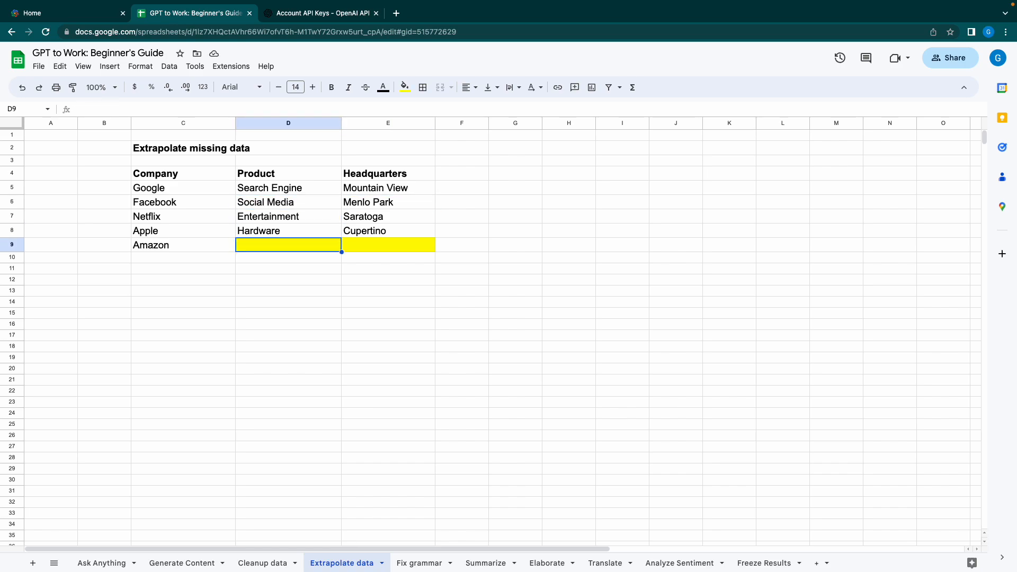
type("=CHATGPT_FL")
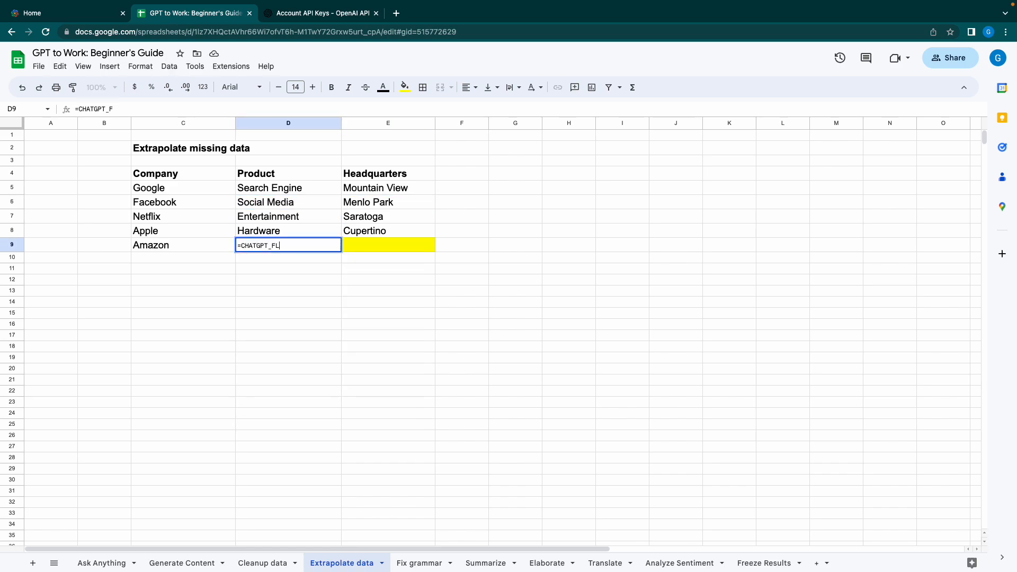
key("BackSpace")
type("ILL(")
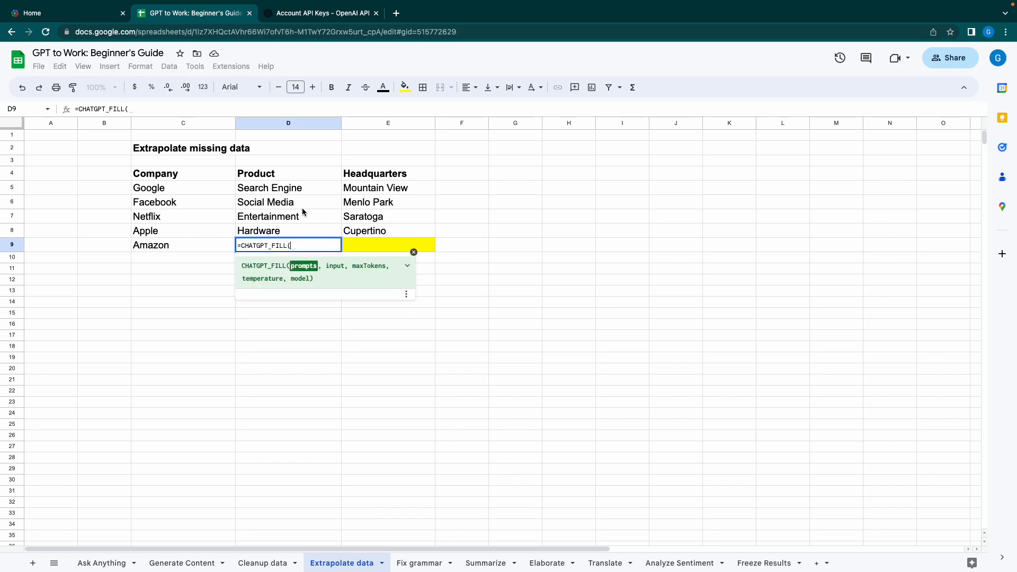
left_click_drag(189, 189, 270, 233)
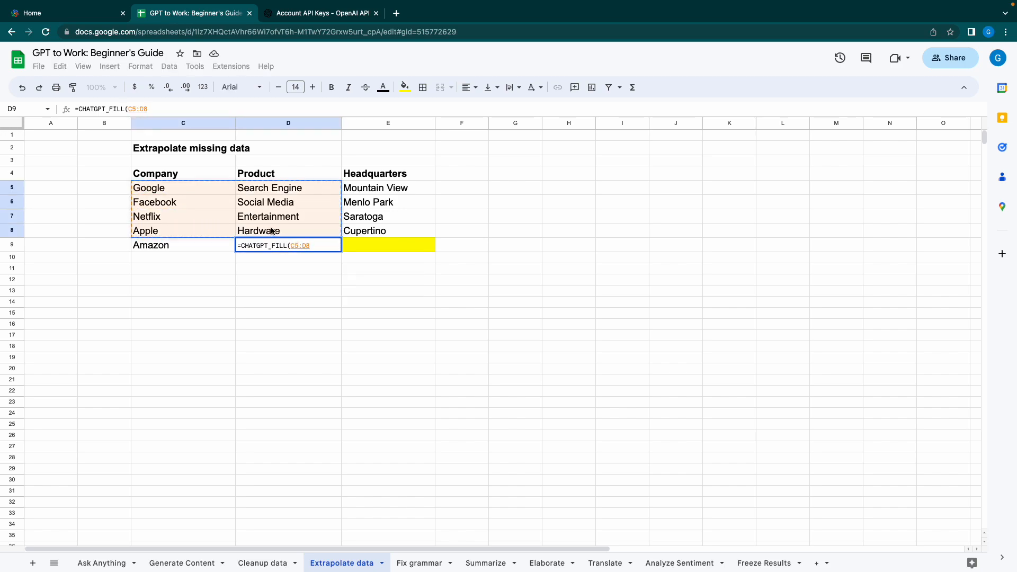
type(",")
left_click(202, 248)
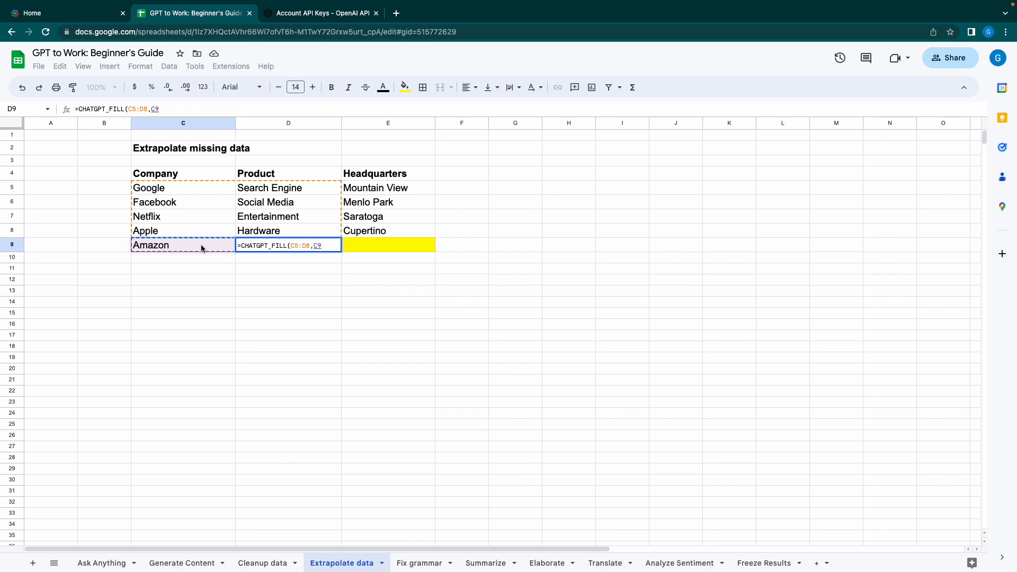
type(")")
key("Return")
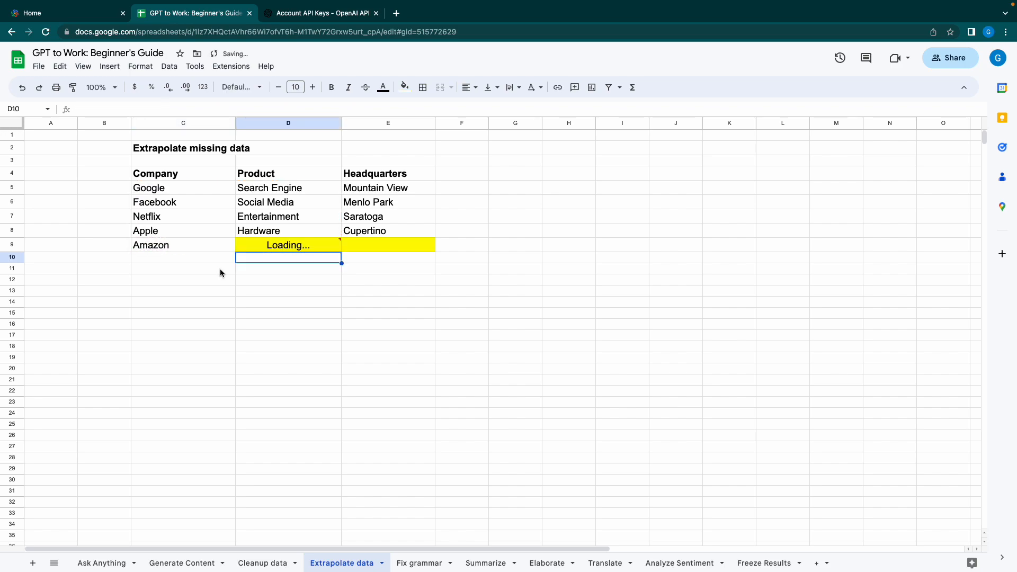
Check the product in D9 and enter =CHATGPT_FILL(C5:E8,C9:D9) in E9 to extrapolate Amazon's headquarters.
left_click(250, 247)
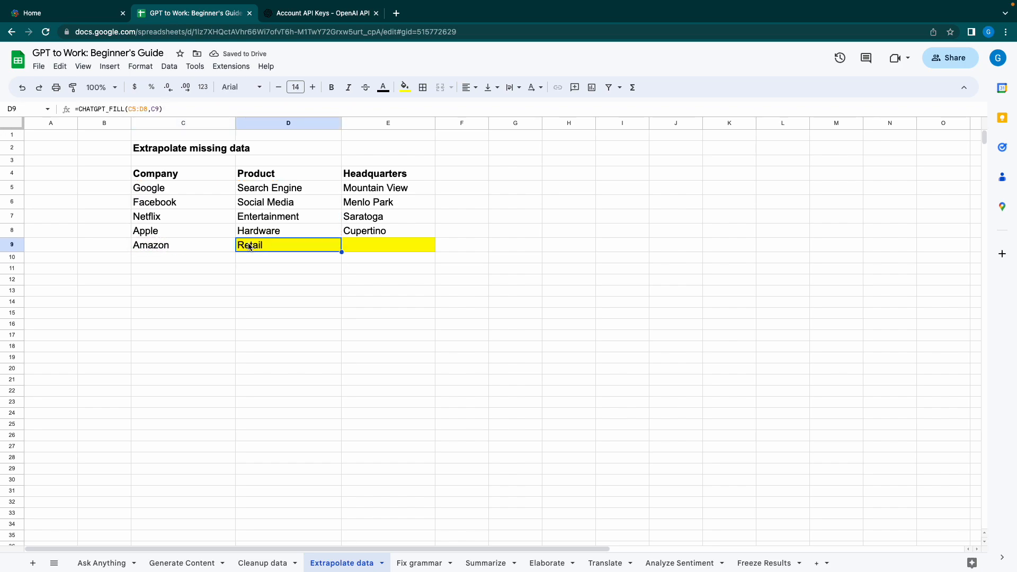
key("Left")
key("Right")
key("Right")
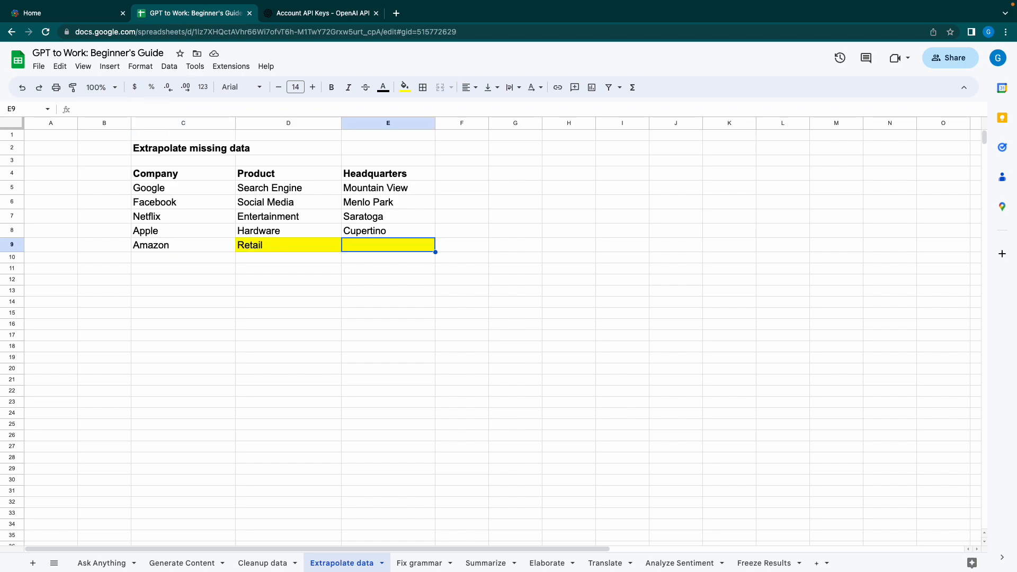
type("=")
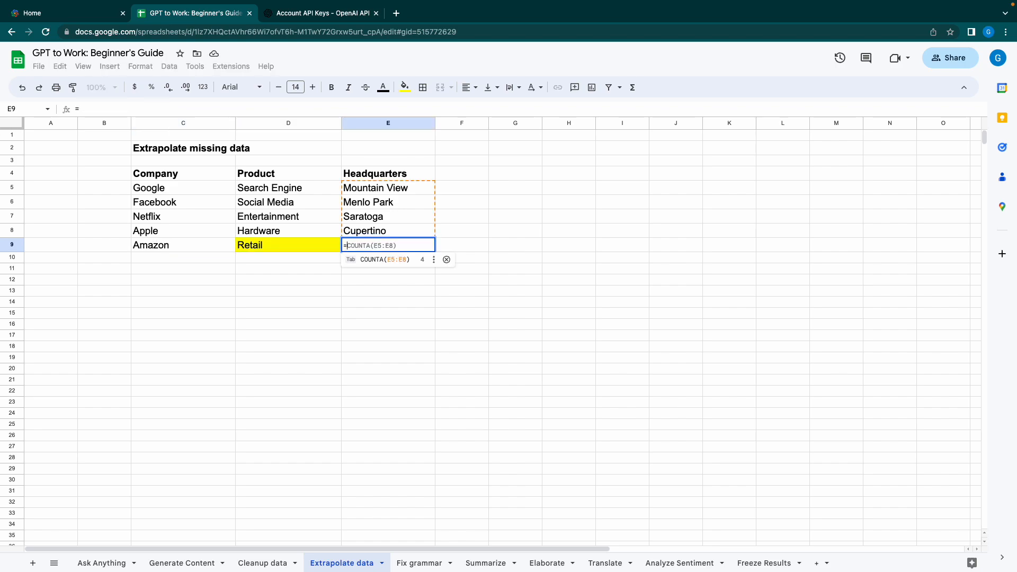
type("CHATGPT_FILL")
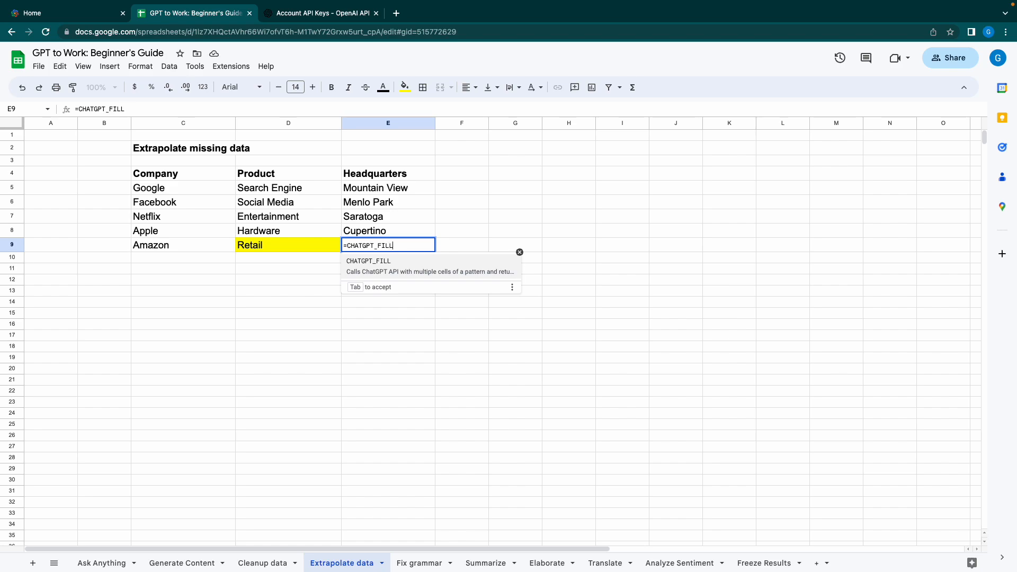
type("(")
left_click_drag(153, 188, 398, 236)
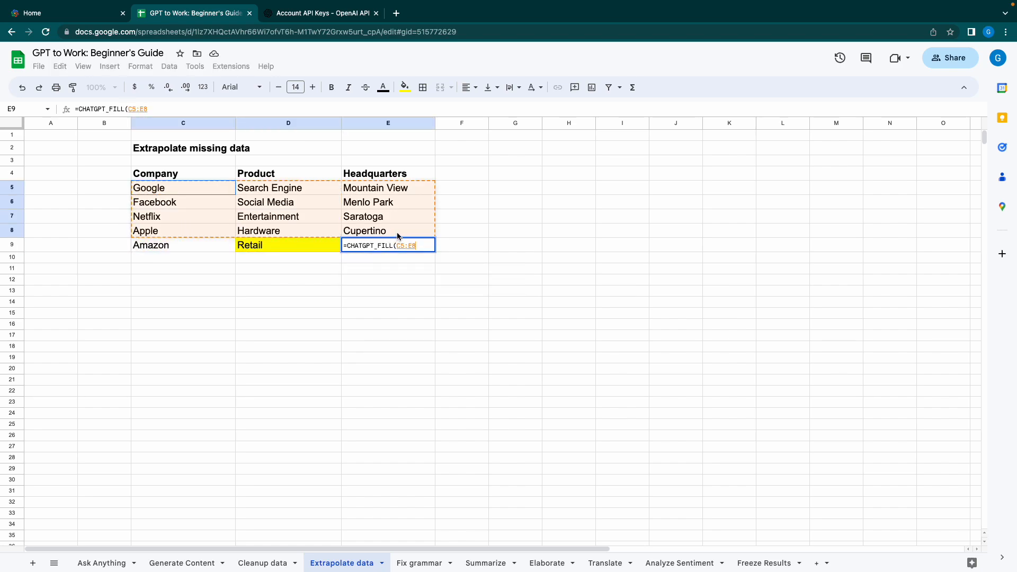
type(",")
left_click_drag(211, 244, 271, 247)
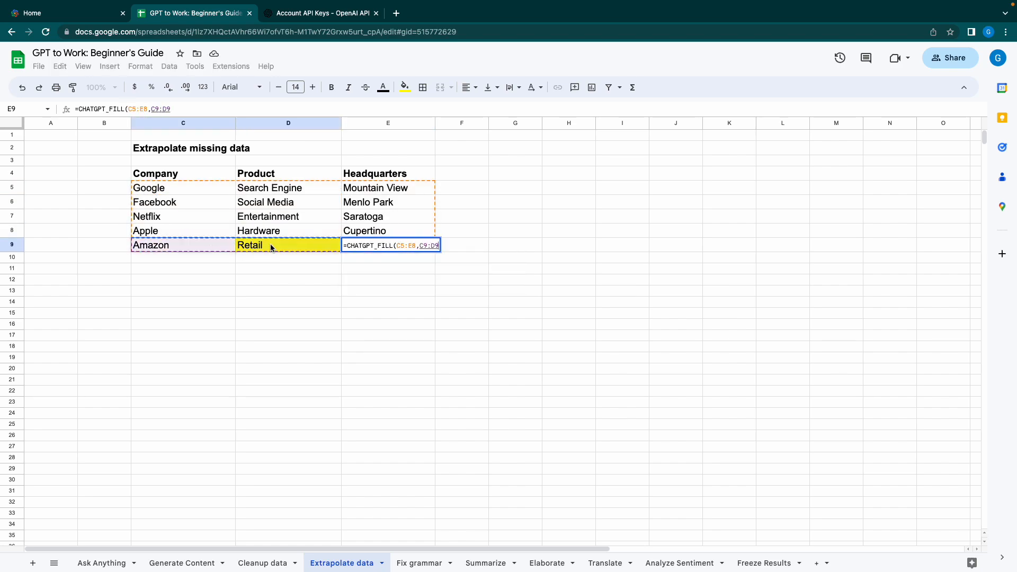
key("Return")
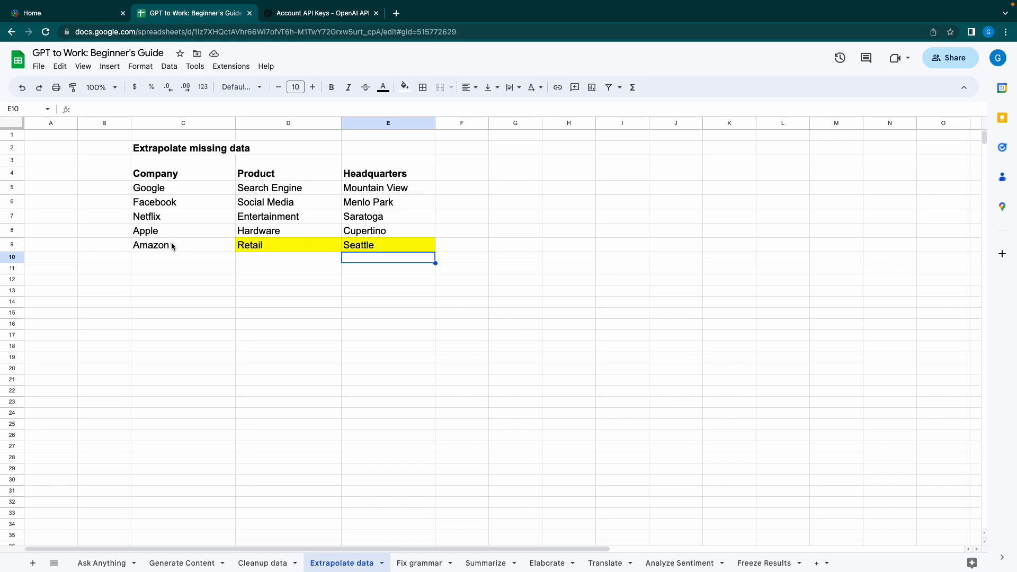
Examine the Company column from C9 down to C16, ending on the Amazon cell.
left_click_drag(172, 246, 171, 326)
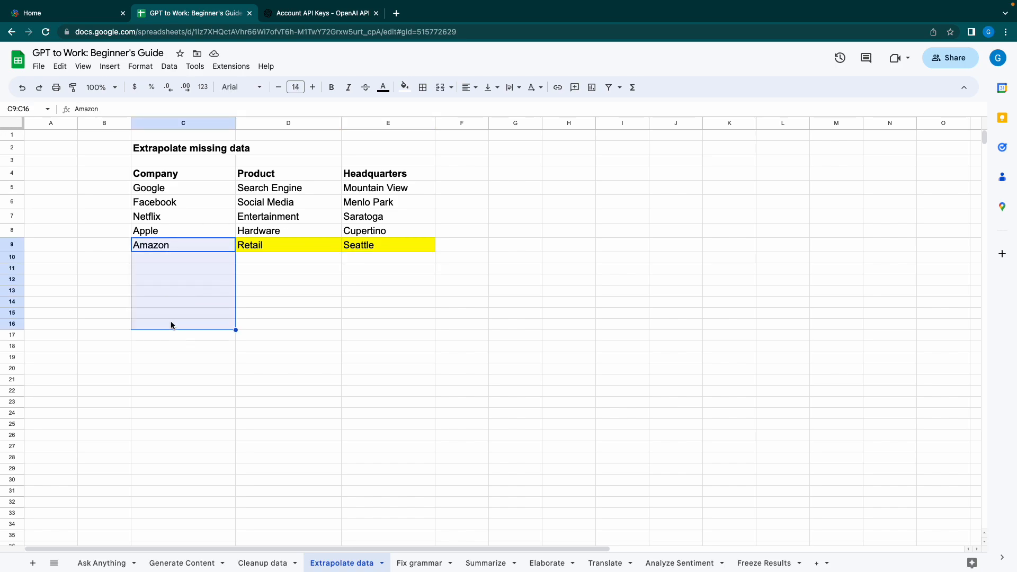
left_click(179, 250)
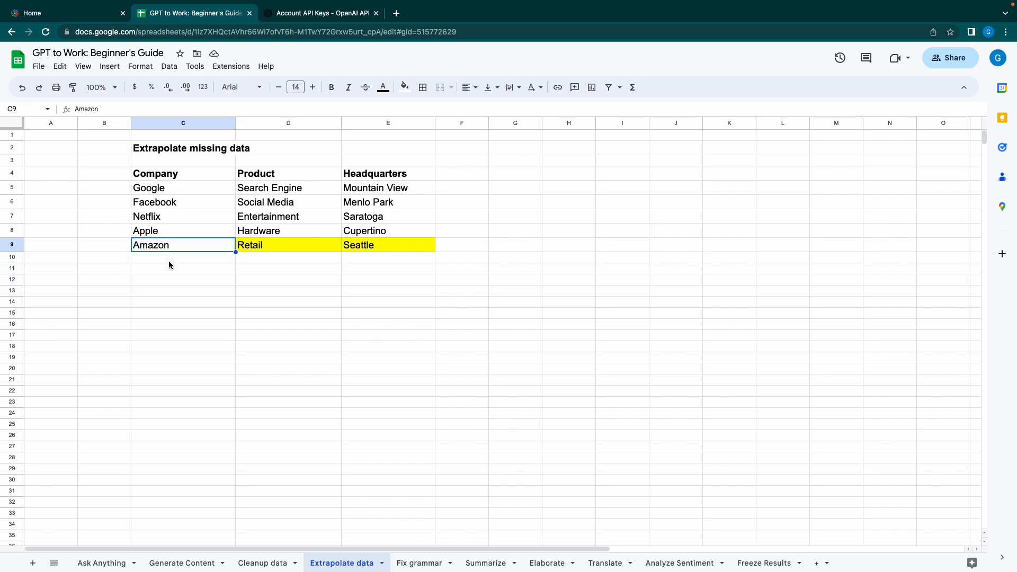
left_click_drag(168, 261, 373, 365)
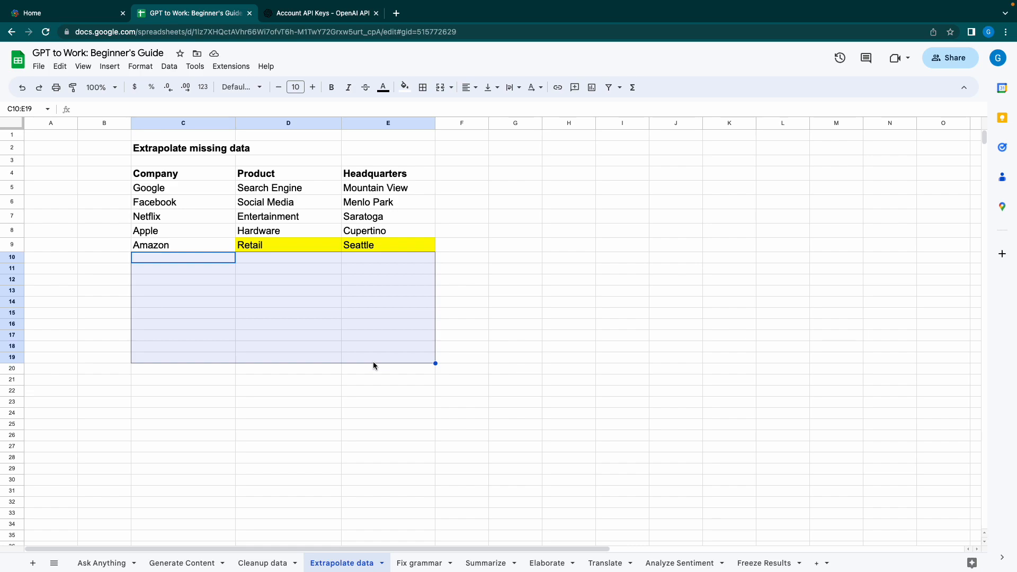
left_click(373, 362)
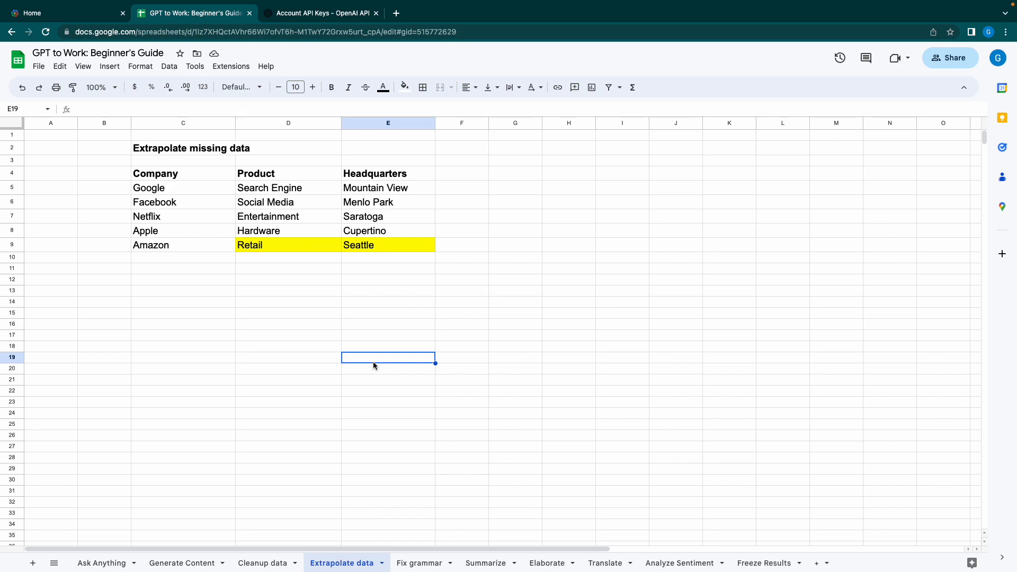
Open the Fix grammar sheet and examine the ungrammatical sentence in C4.
left_click(409, 563)
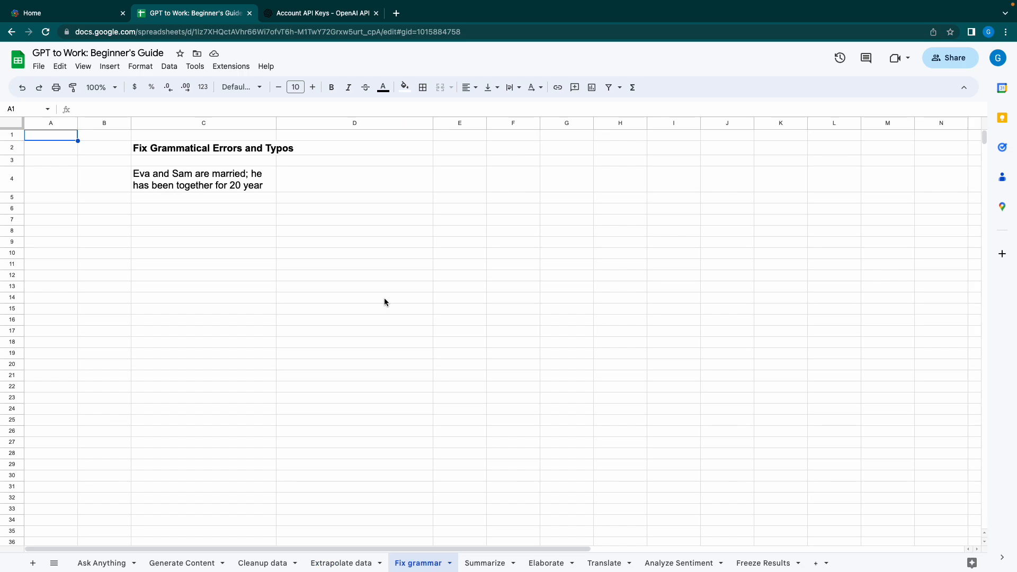
left_click(336, 188)
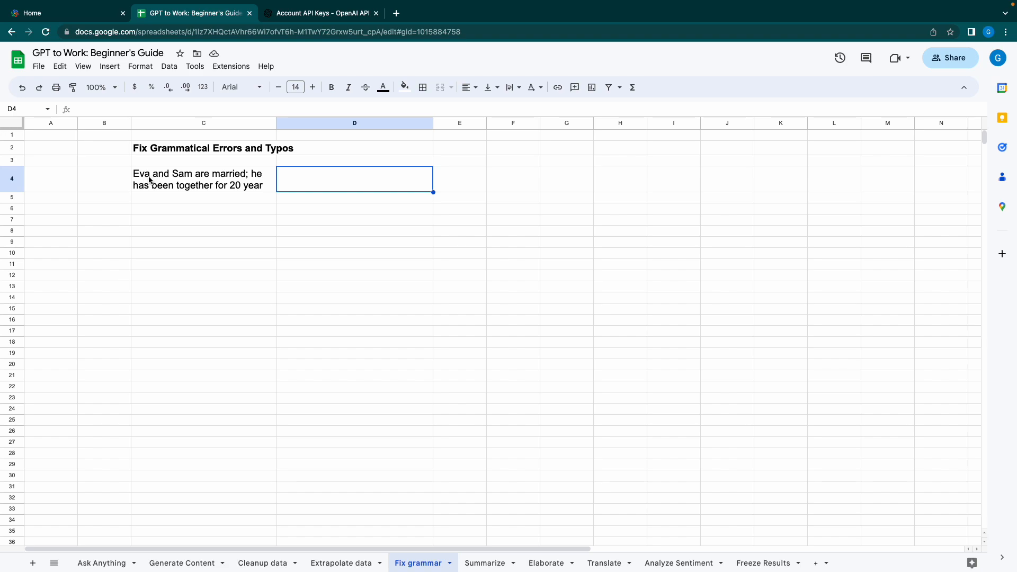
left_click(199, 184)
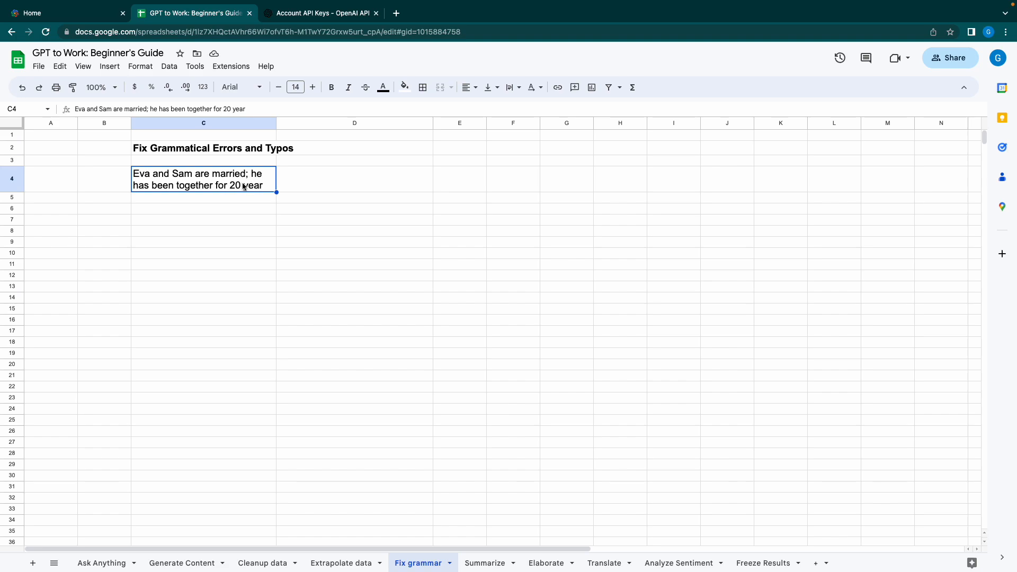
Enter =CHATGPT_FIX(C4) in D4 to correct the grammar of the sentence beside it.
left_click(294, 194)
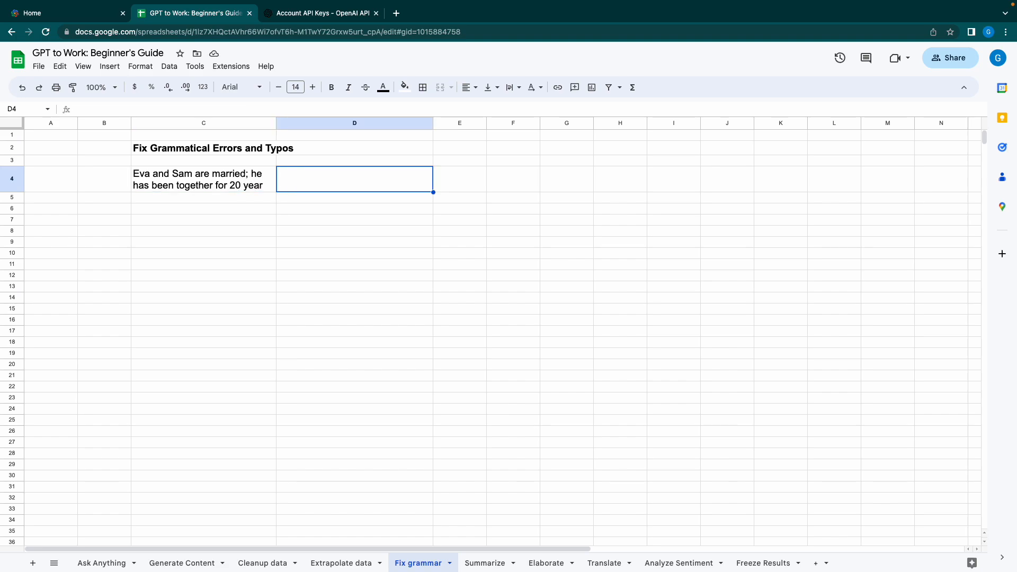
type("=CHATGP")
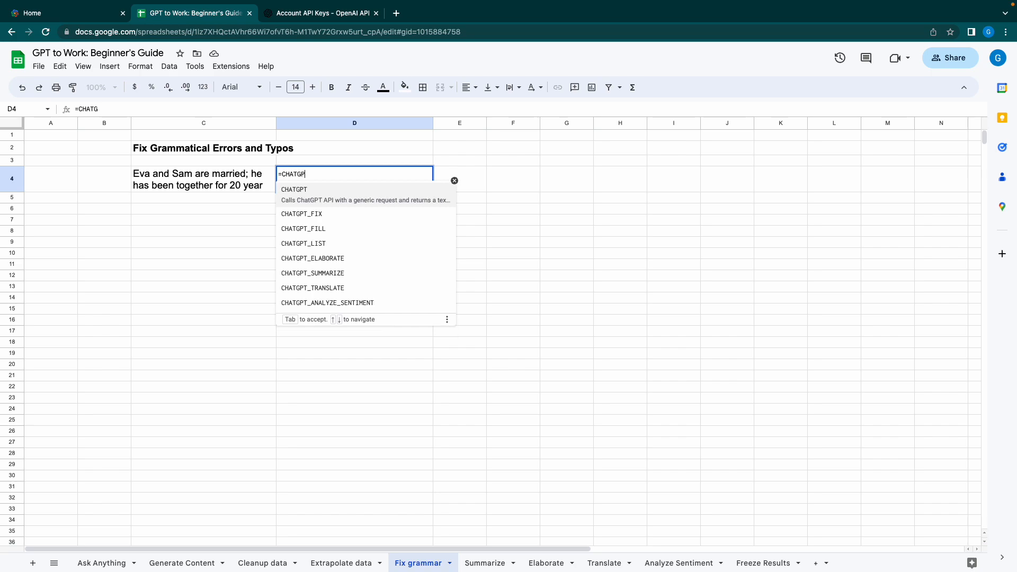
type("T_FIX(")
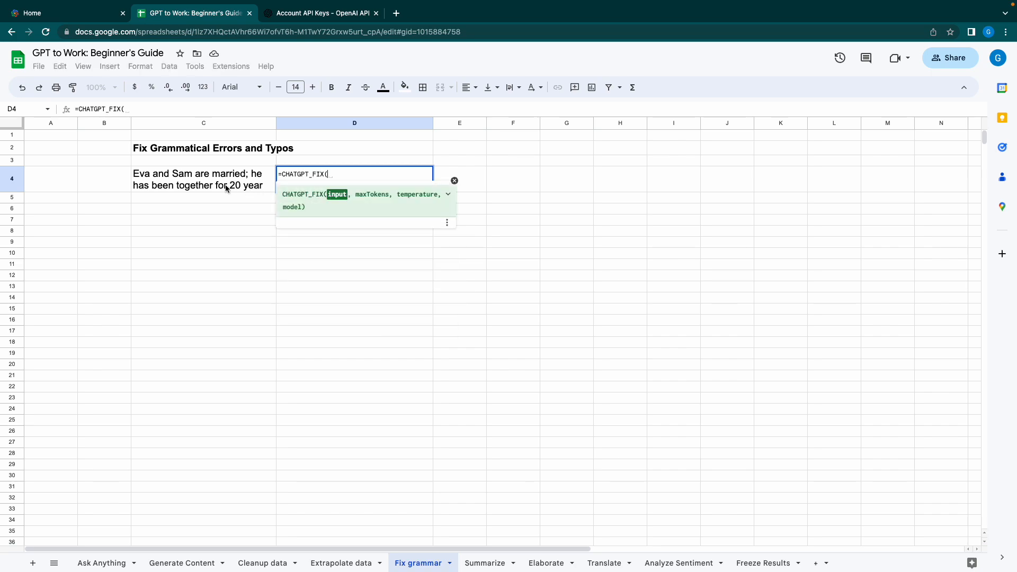
left_click(215, 183)
type(")")
key("Return")
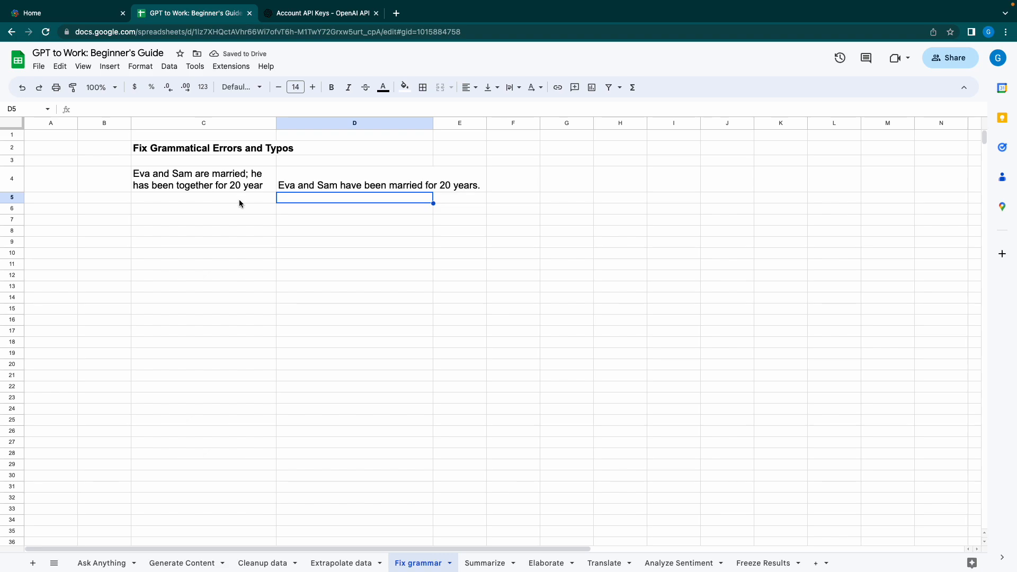
Compare the corrected sentence in D4 with the original text in C4.
left_click(318, 180)
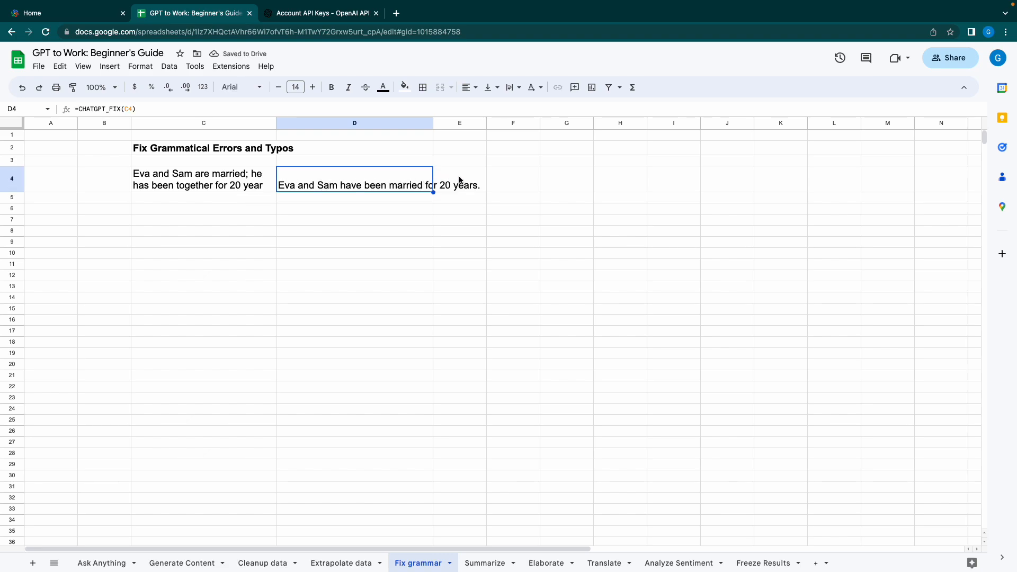
key("Left")
key("Right")
key("Left")
key("Right")
Open the Summarize sheet and enter =CHATGPT_SUMMARIZE(C5) in D5 to summarize the Mars rover text.
left_click(485, 565)
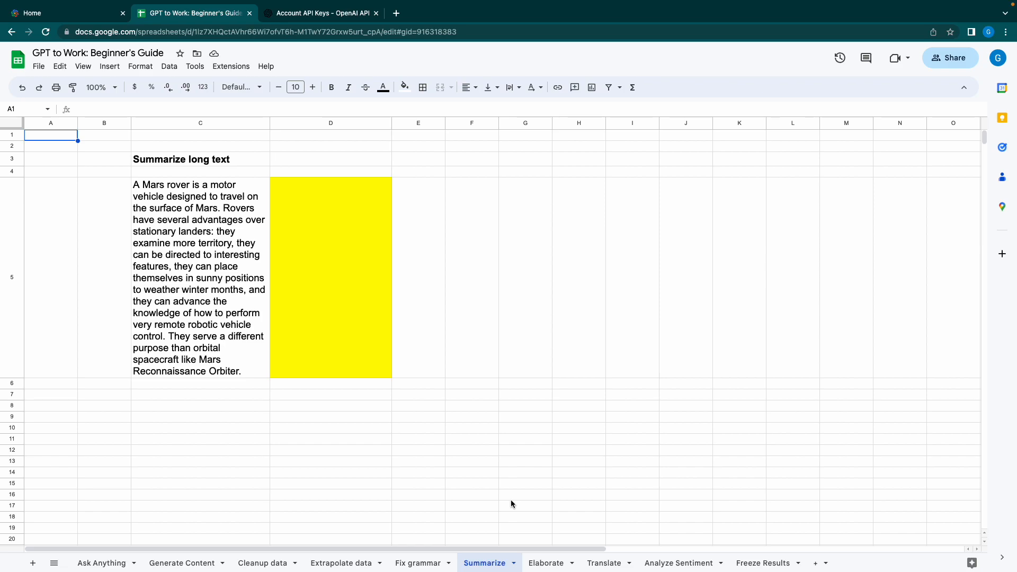
left_click(216, 247)
left_click(335, 183)
type("=CHATGPT_SUM")
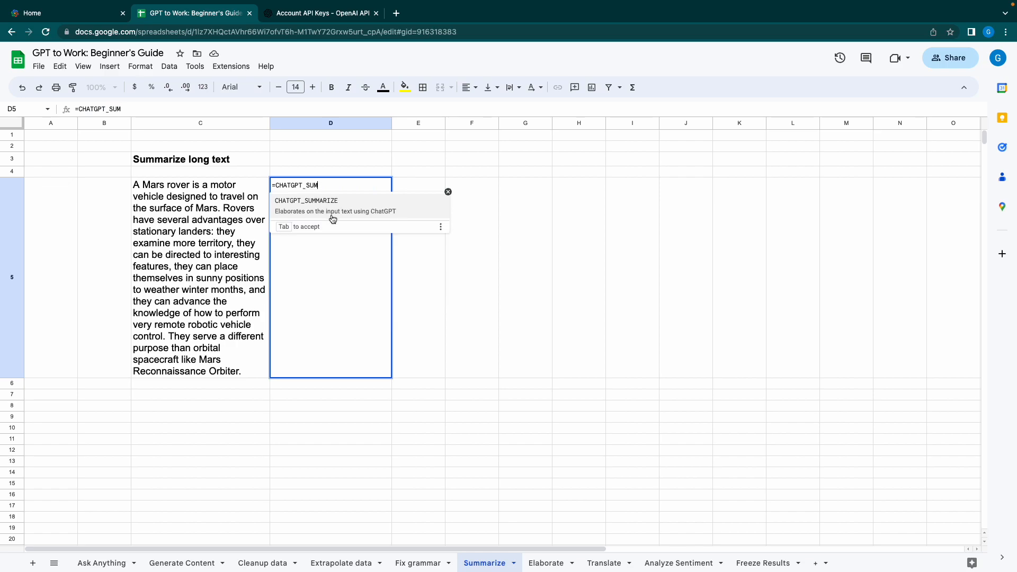
key("Tab")
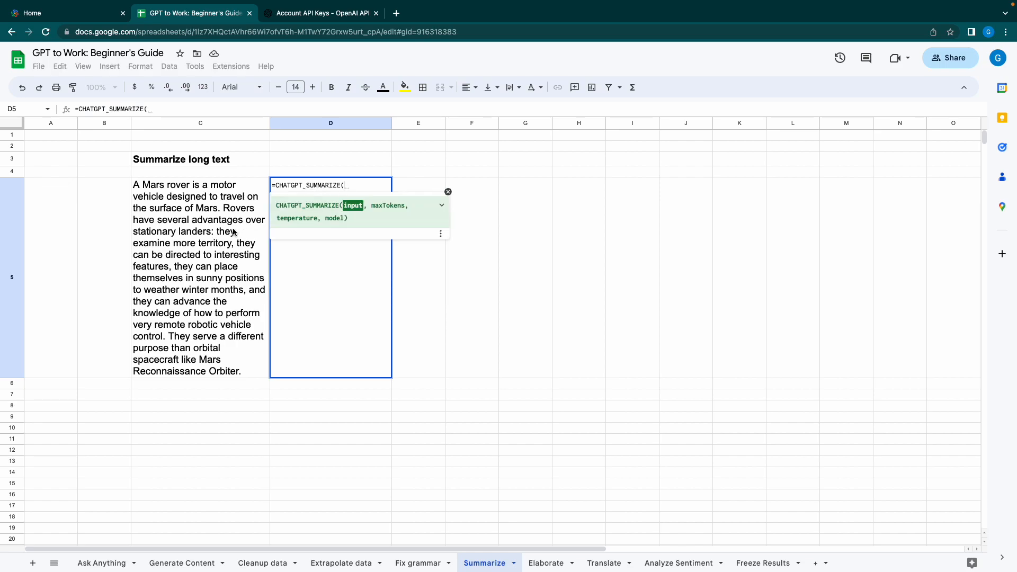
left_click(233, 231)
type(")")
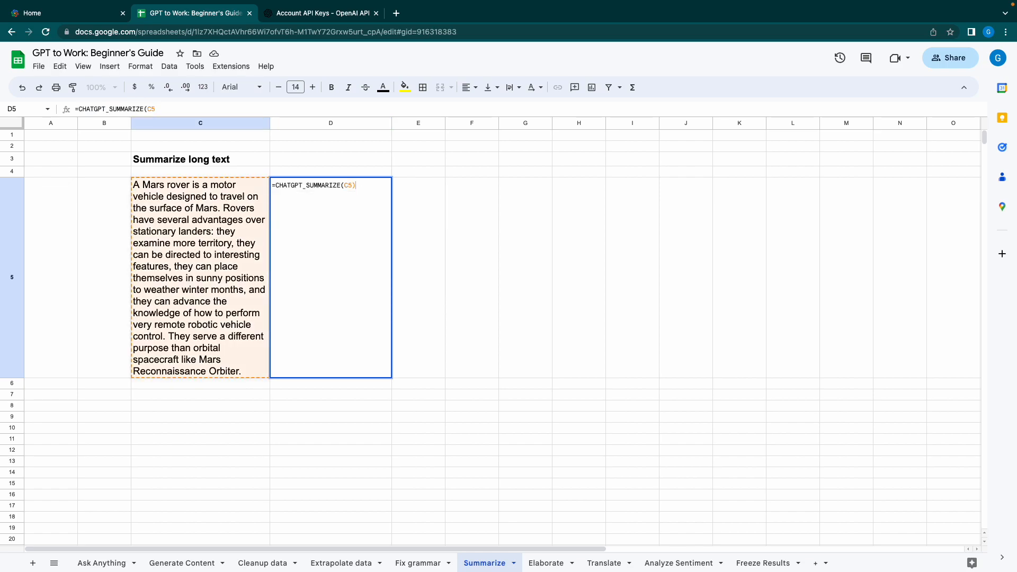
key("Return")
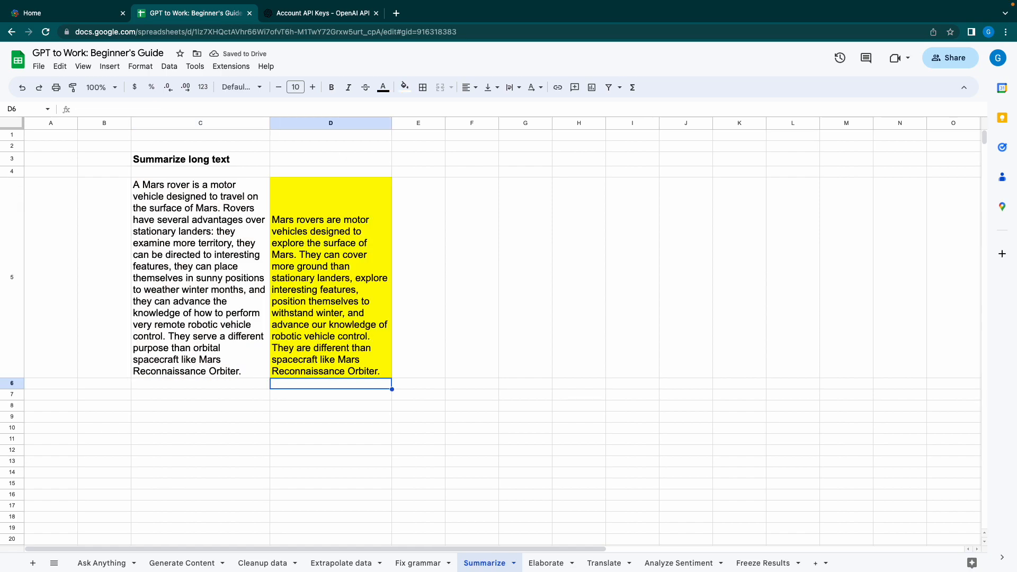
Compare the summary in D5 with the full Mars rover text in C5.
left_click(328, 311)
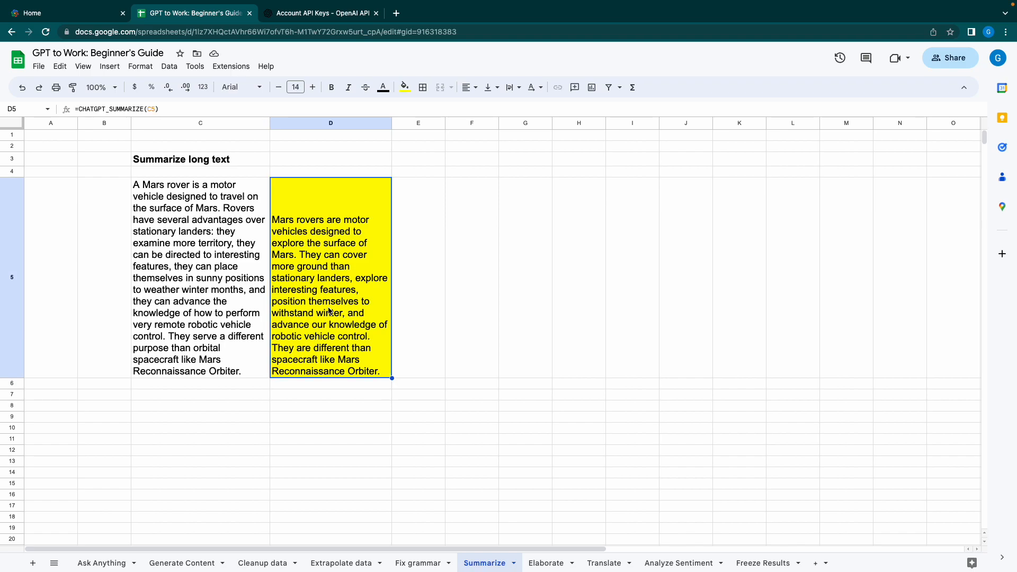
left_click(211, 265)
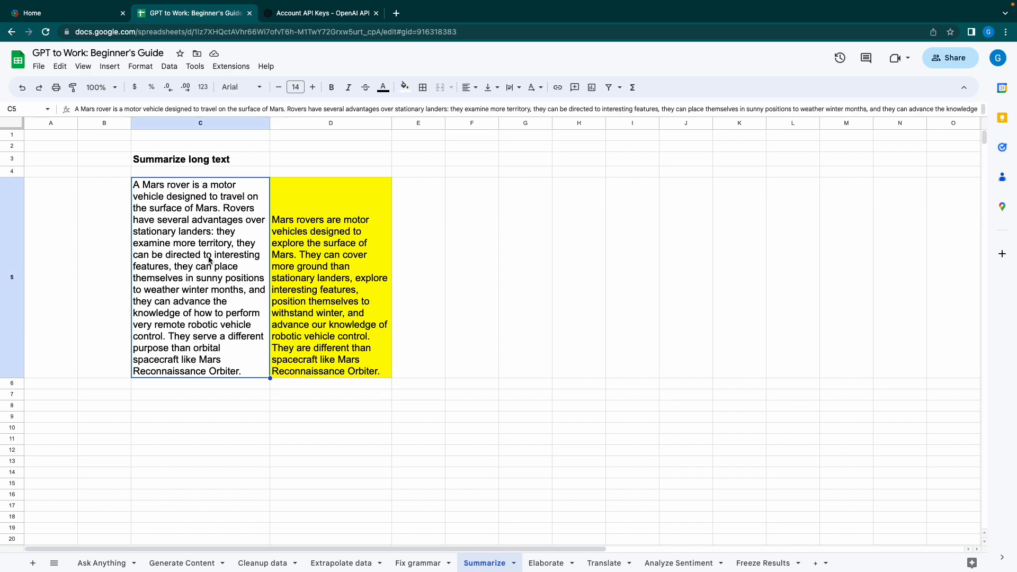
left_click(299, 227)
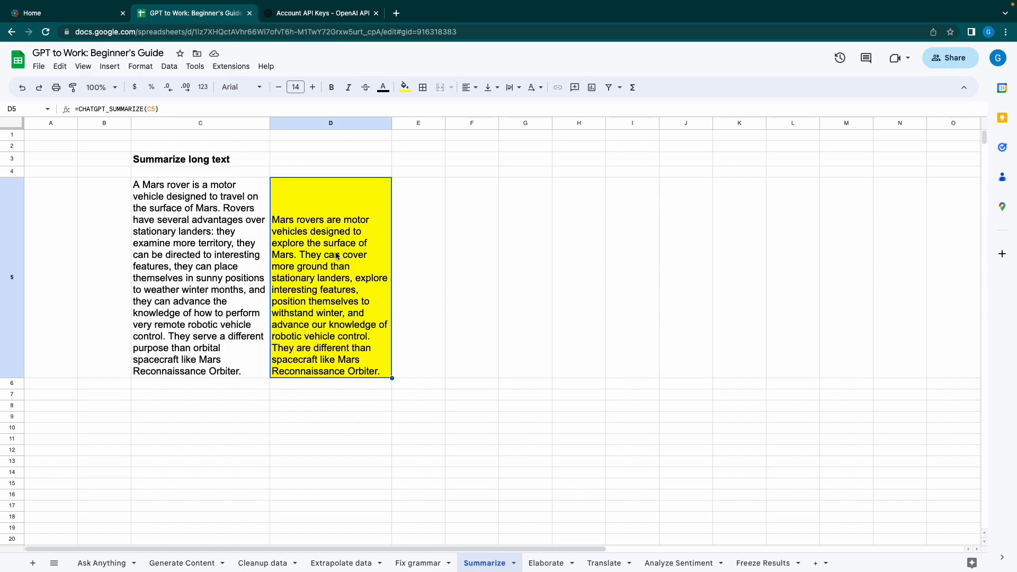
Start a CHATGPT_SUMMARIZE formula in D5, expand the function help and examine the maxTokens description.
type("=CHATGPT")
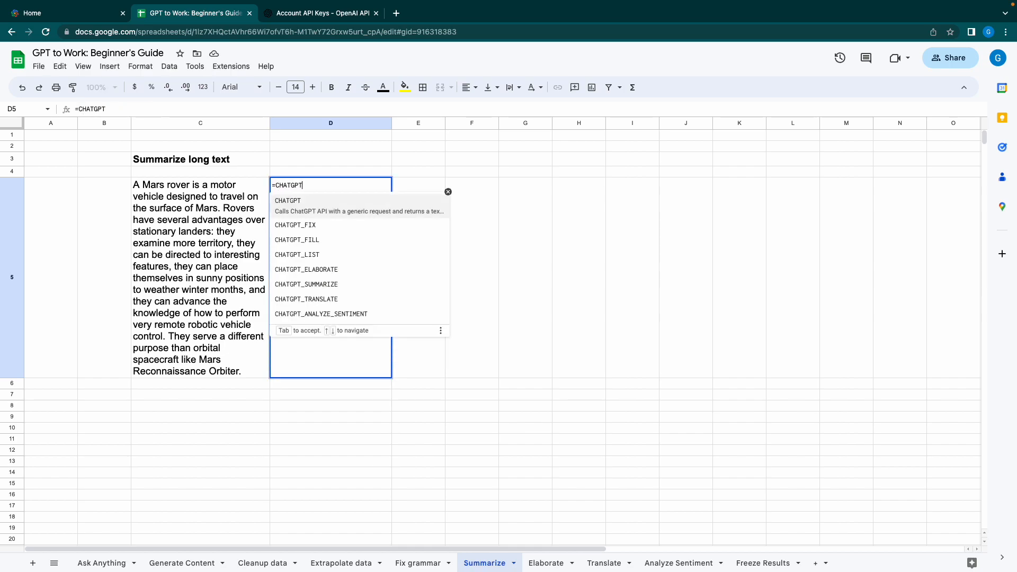
type("_SUMM")
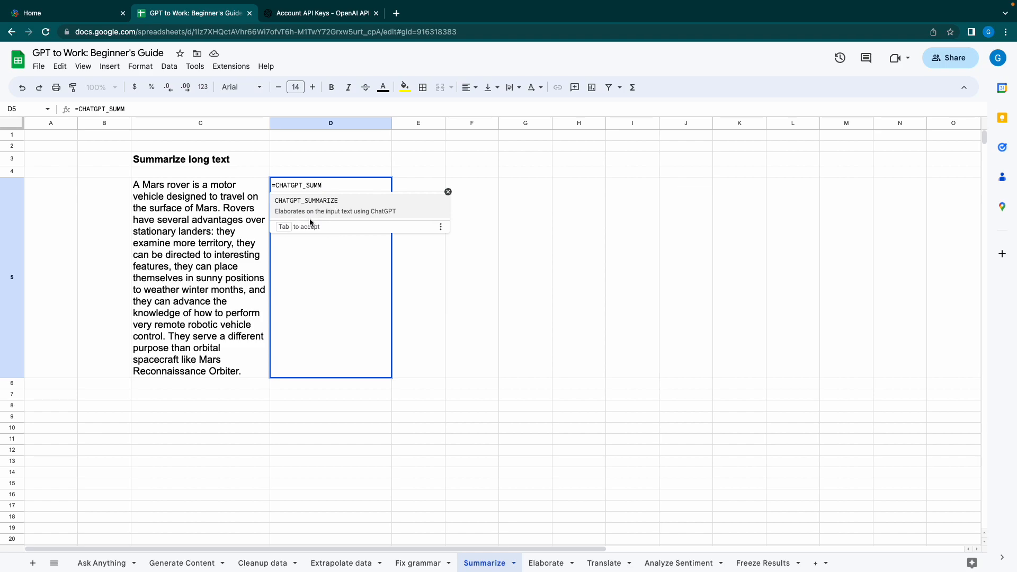
key("Tab")
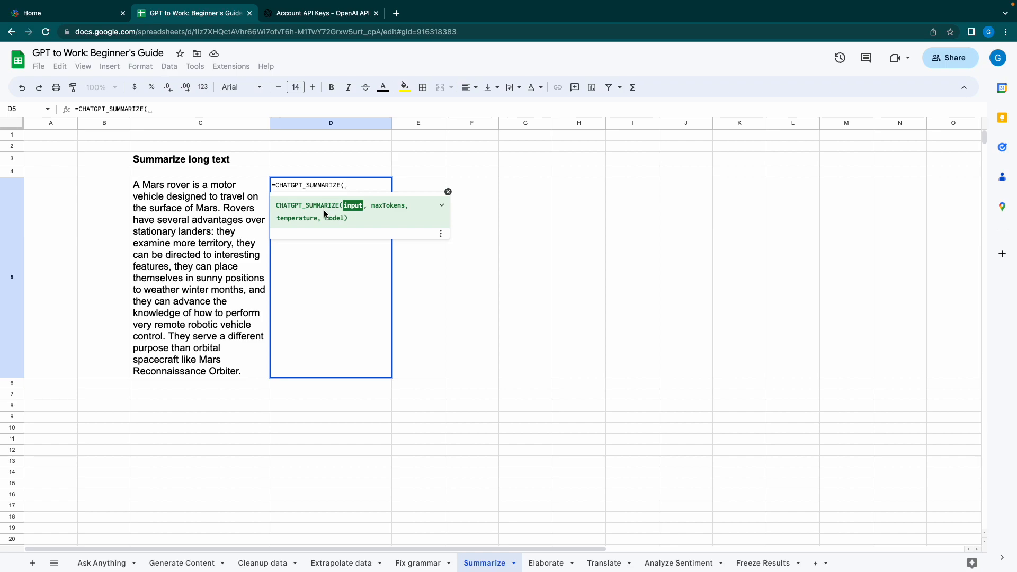
left_click(372, 208)
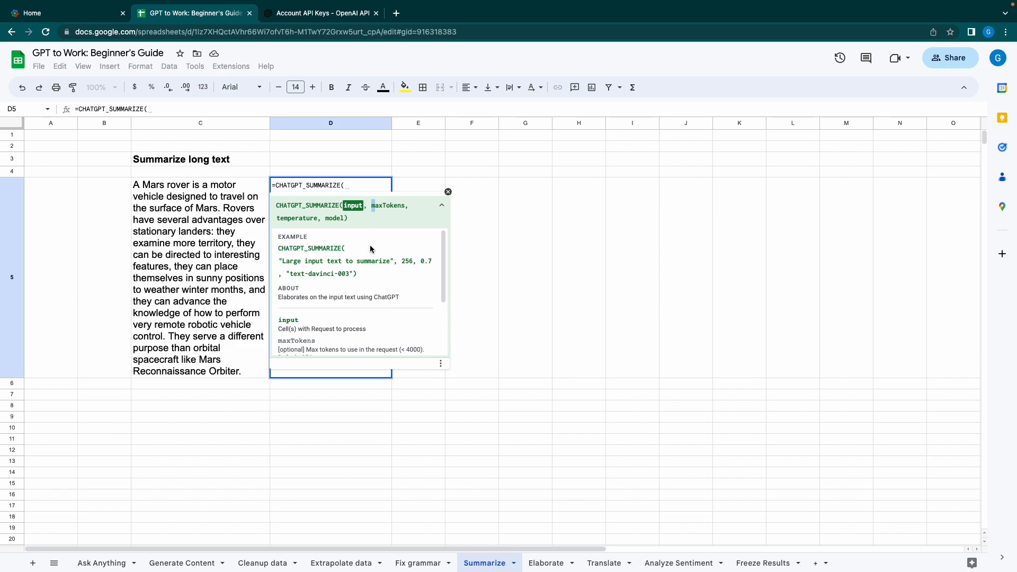
scroll(370, 249, "down", 3)
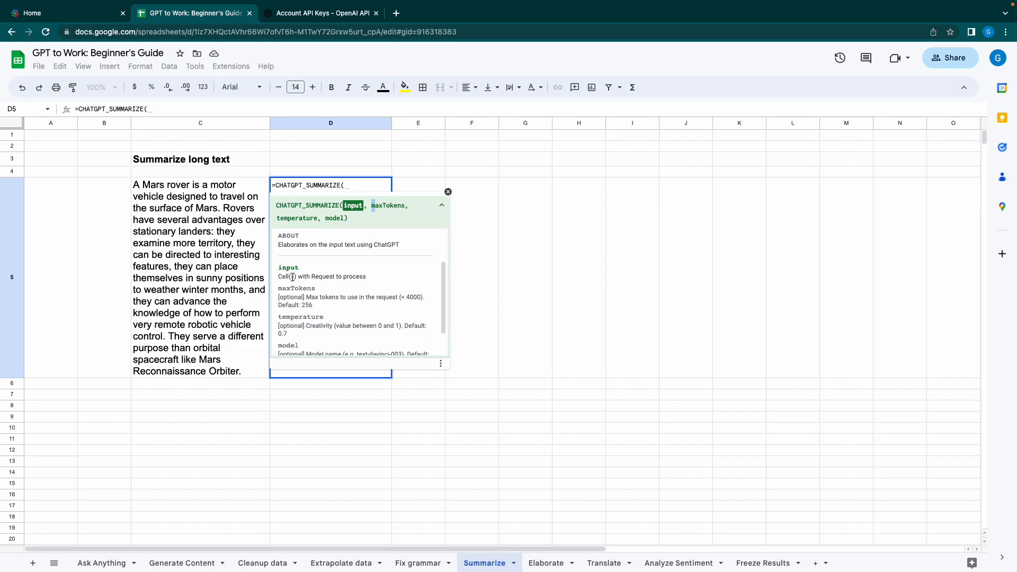
scroll(289, 276, "down", 2)
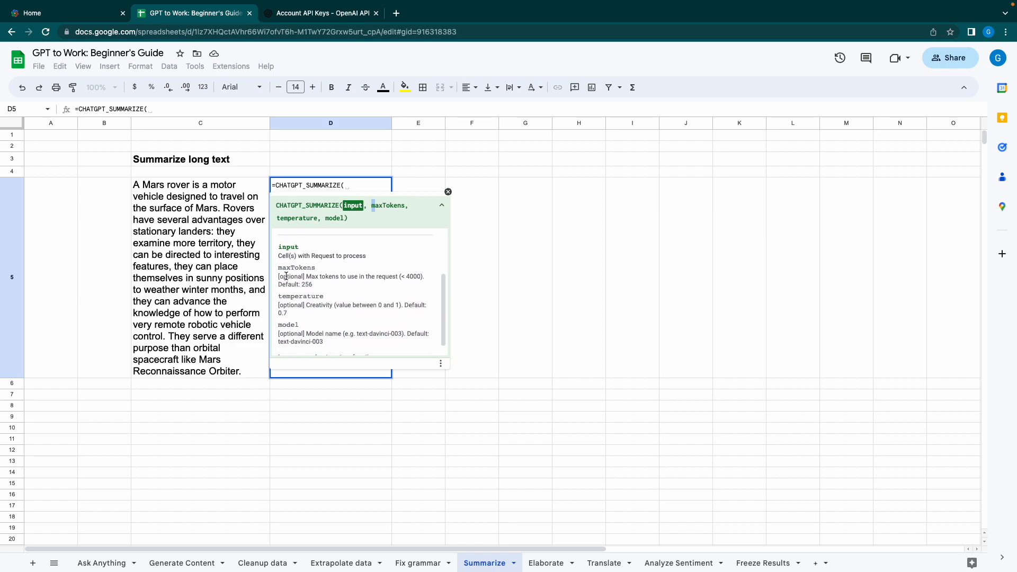
left_click_drag(279, 267, 315, 274)
scroll(323, 279, "down", 2)
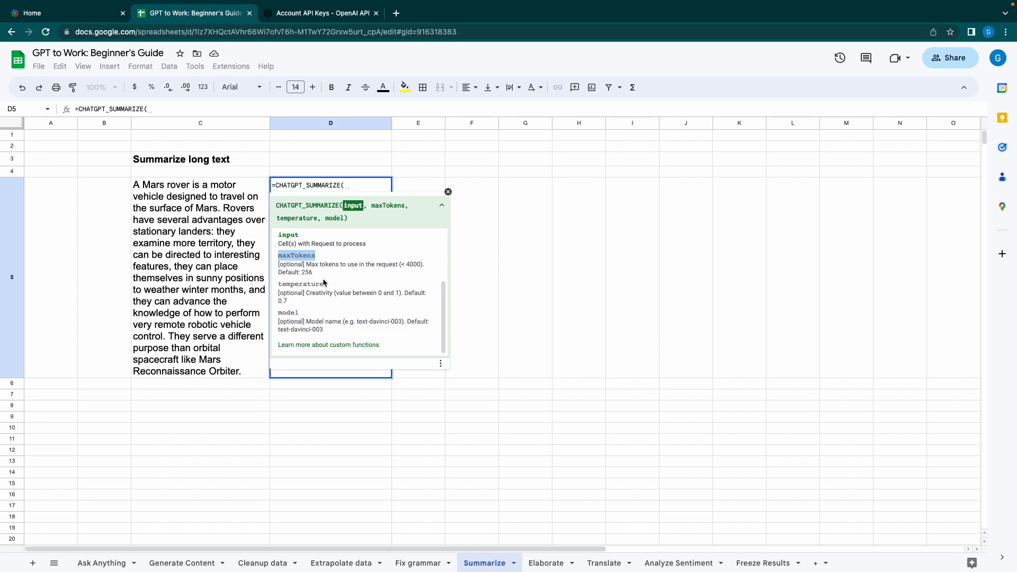
Examine the temperature and model descriptions in the function help, and leave the D5 formula without changing it.
left_click_drag(278, 285, 326, 284)
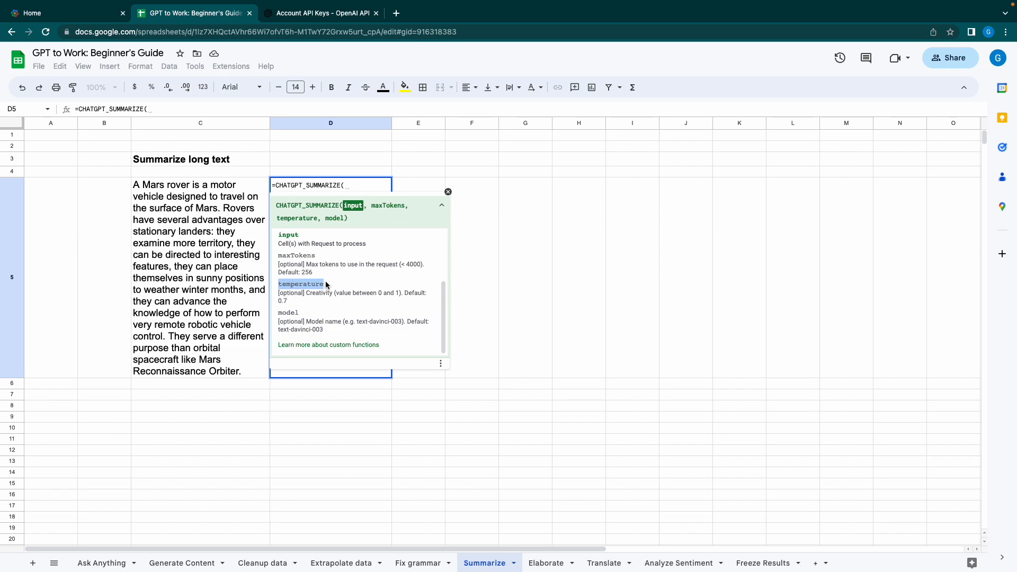
left_click_drag(378, 293, 400, 293)
left_click(388, 307)
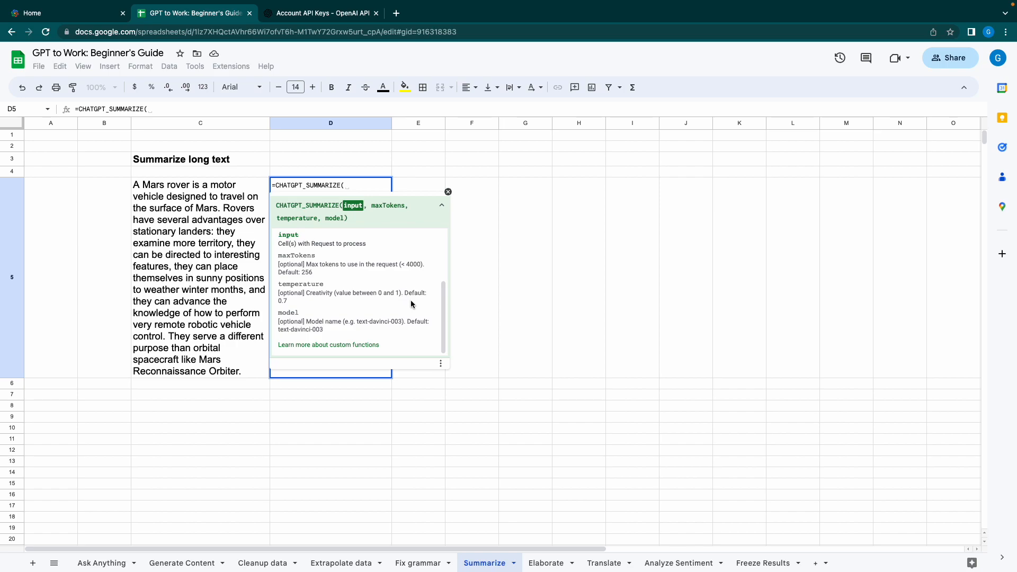
left_click_drag(287, 302, 405, 293)
left_click_drag(306, 321, 402, 325)
left_click(345, 325)
left_click(195, 212)
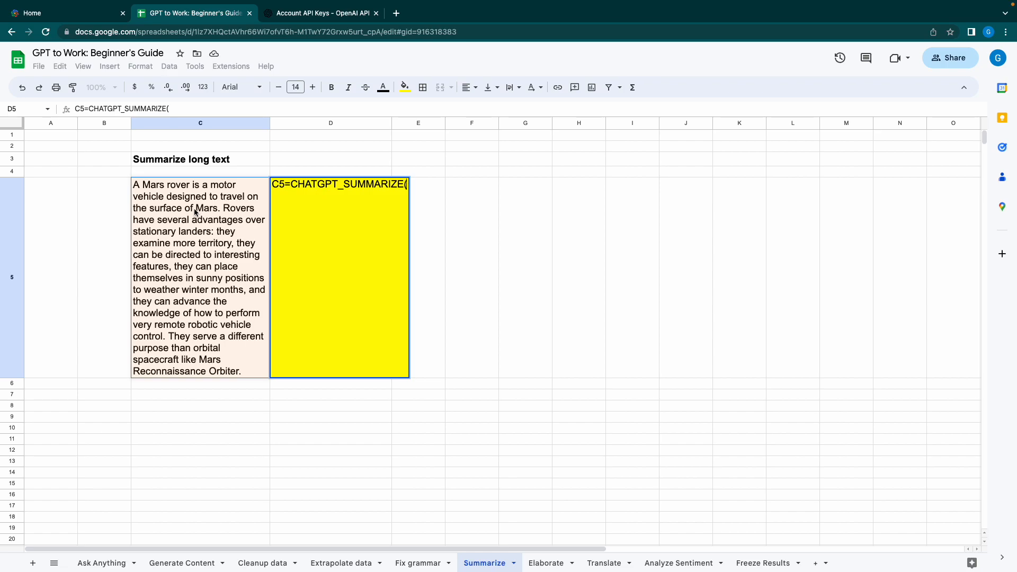
key("Return")
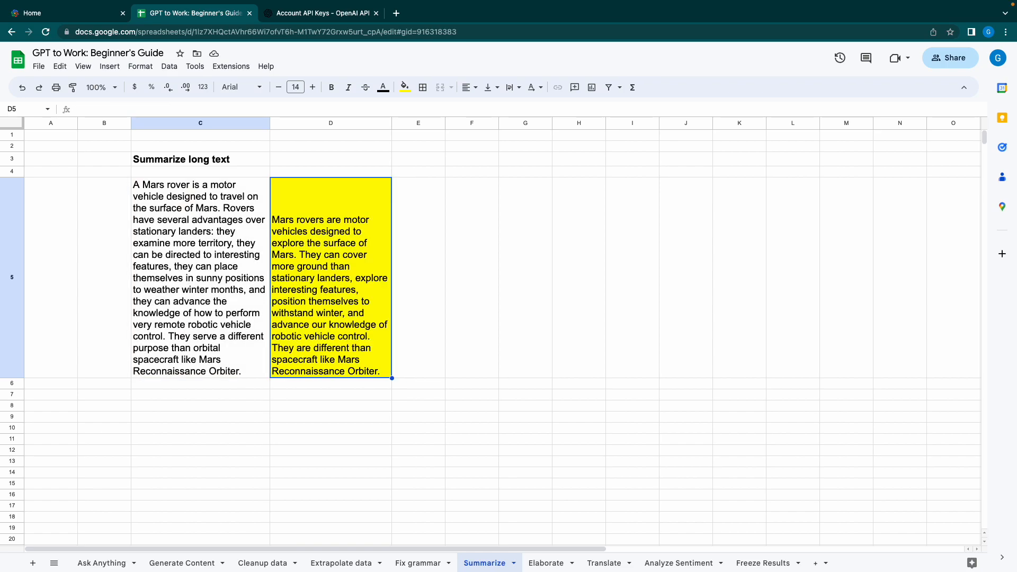
Add a maxTokens value of 40 to the D5 formula, making it =CHATGPT_SUMMARIZE(C5, 40).
left_click(315, 205)
left_click(185, 110)
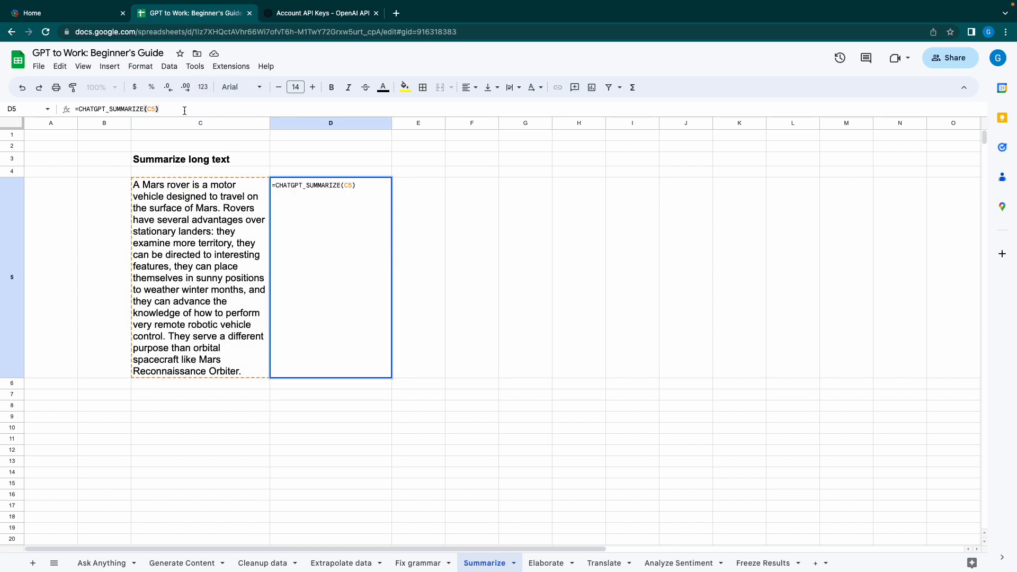
left_click(351, 186)
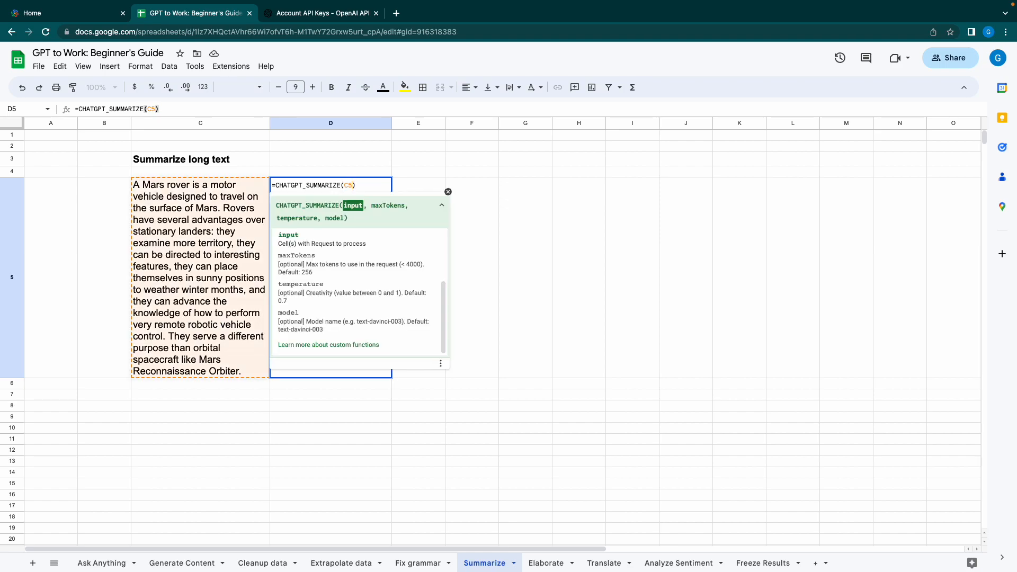
type(",")
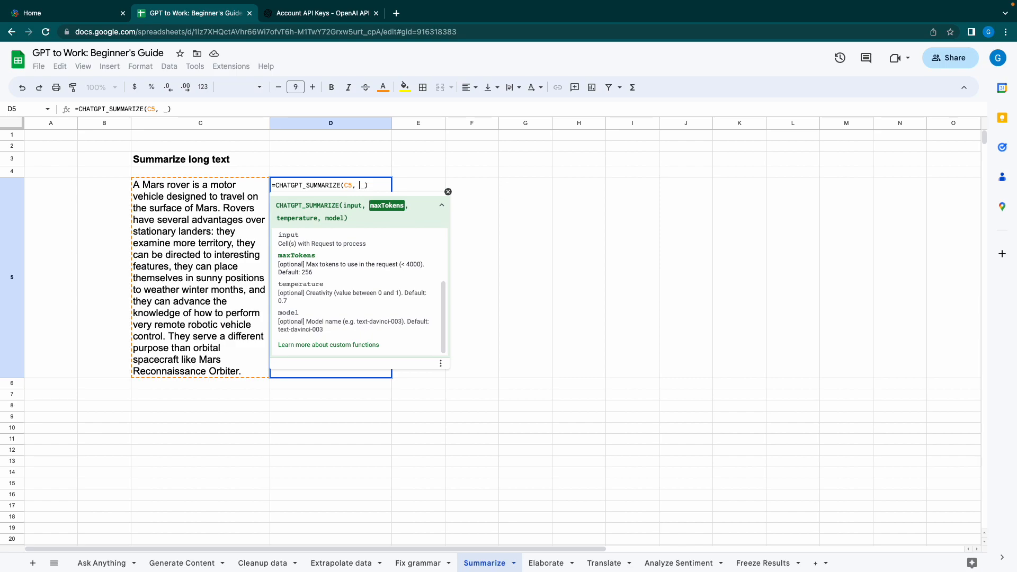
type("40")
key("Return")
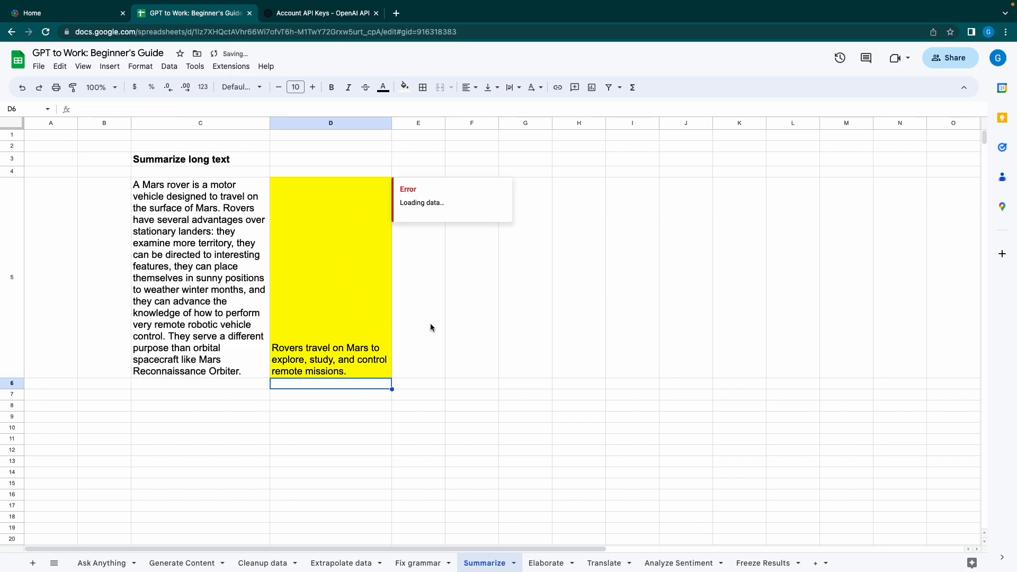
Review the shortened summary in D5 and the maxTokens argument in its CHATGPT_SUMMARIZE formula without changing it.
left_click(352, 358)
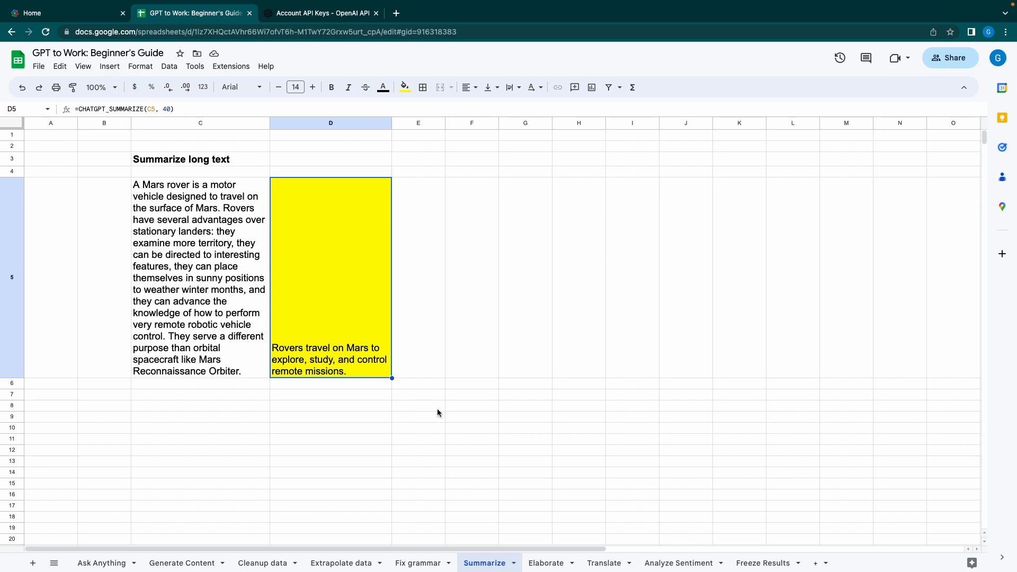
left_click(200, 105)
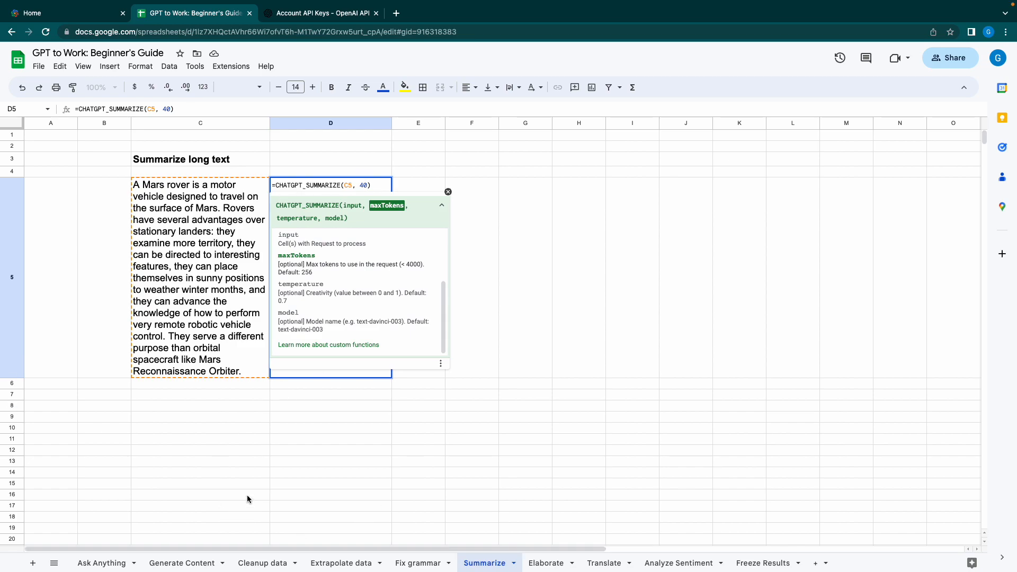
left_click(503, 492)
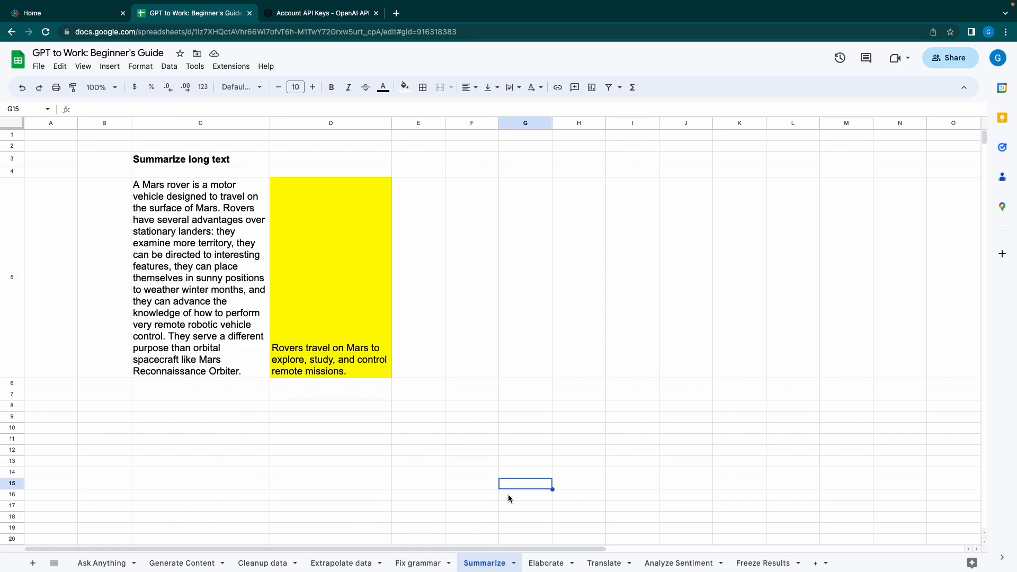
Start a CHATGPT_ELABORATE formula in D4 of the Elaborate sheet, using the super-villains sentence in C4 as its input.
left_click(547, 564)
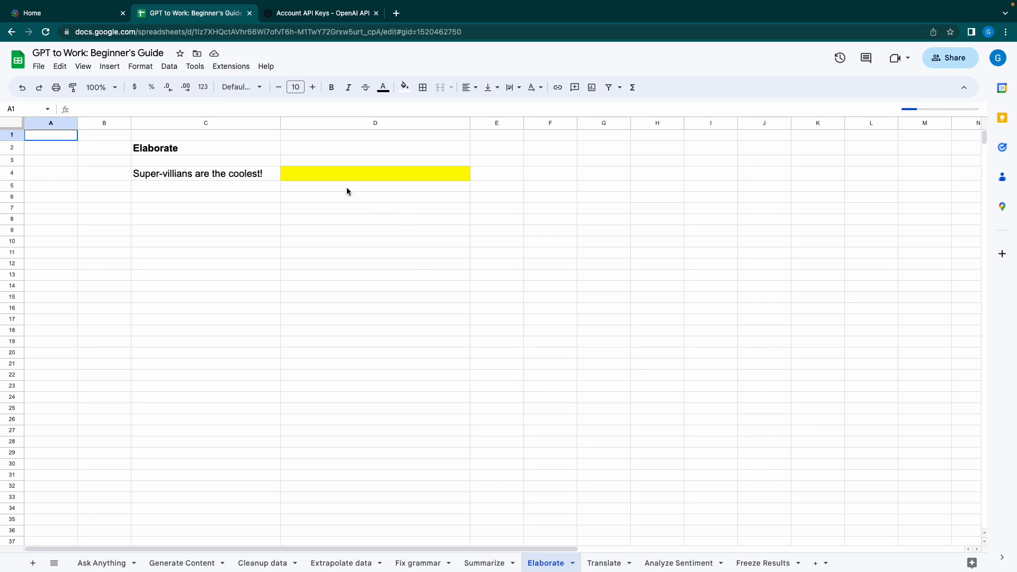
left_click(339, 174)
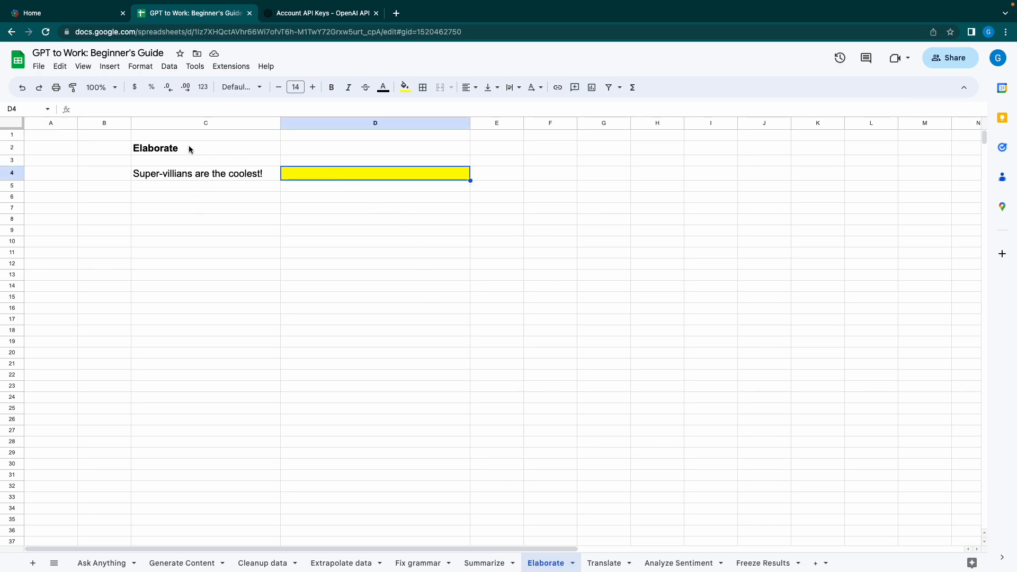
type("=CHATP")
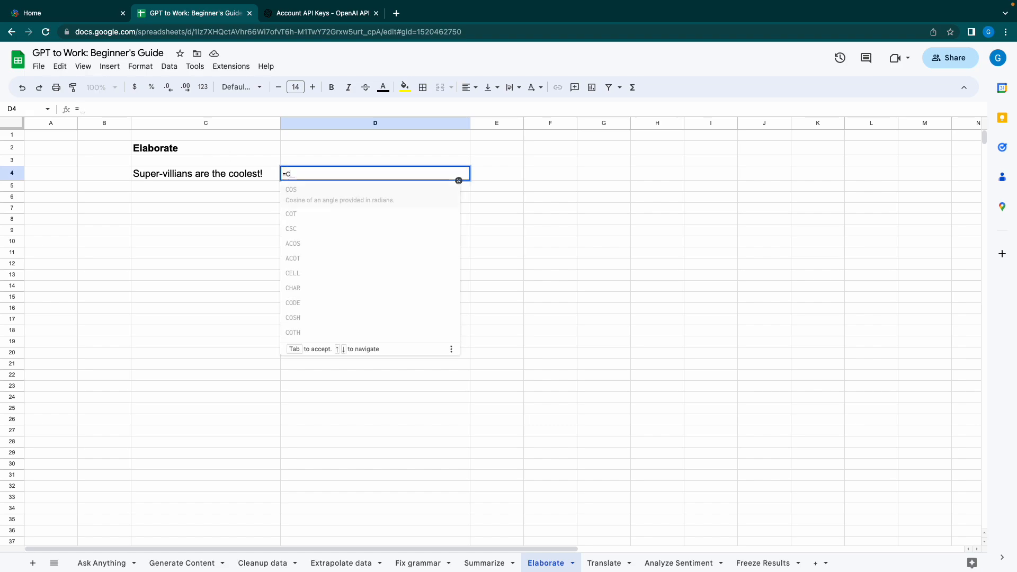
type("GT_")
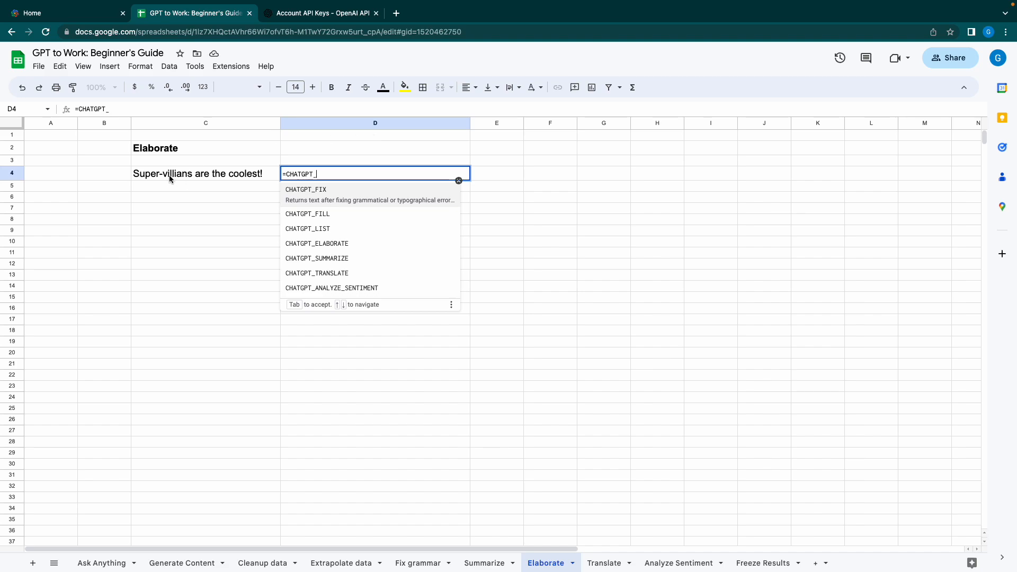
type("ELA")
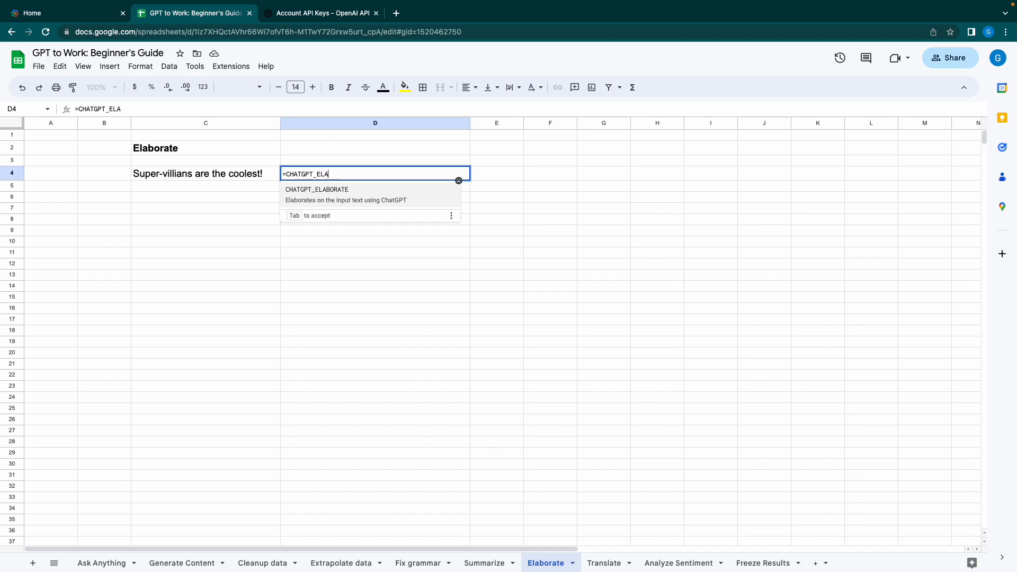
left_click(348, 192)
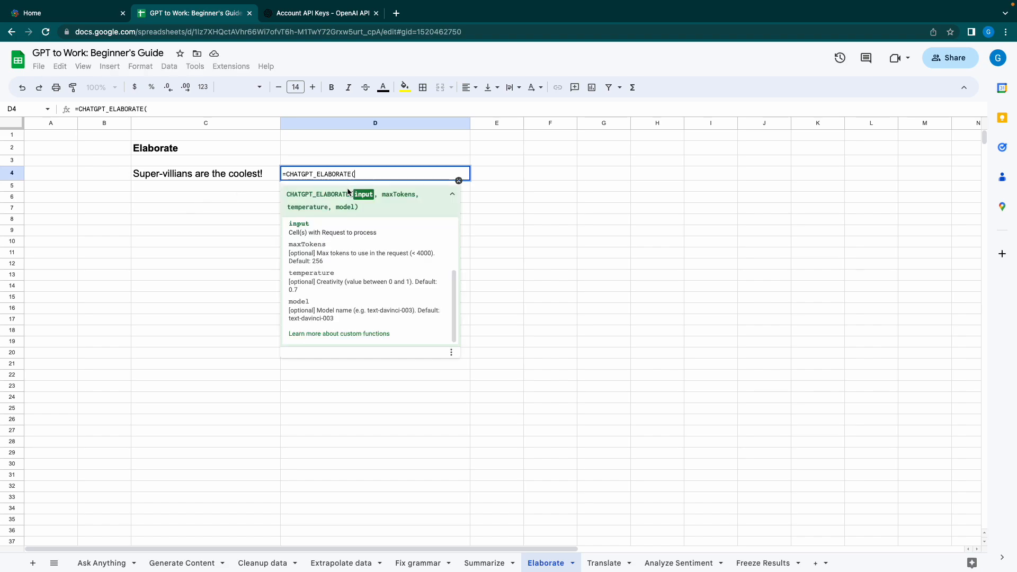
left_click(219, 175)
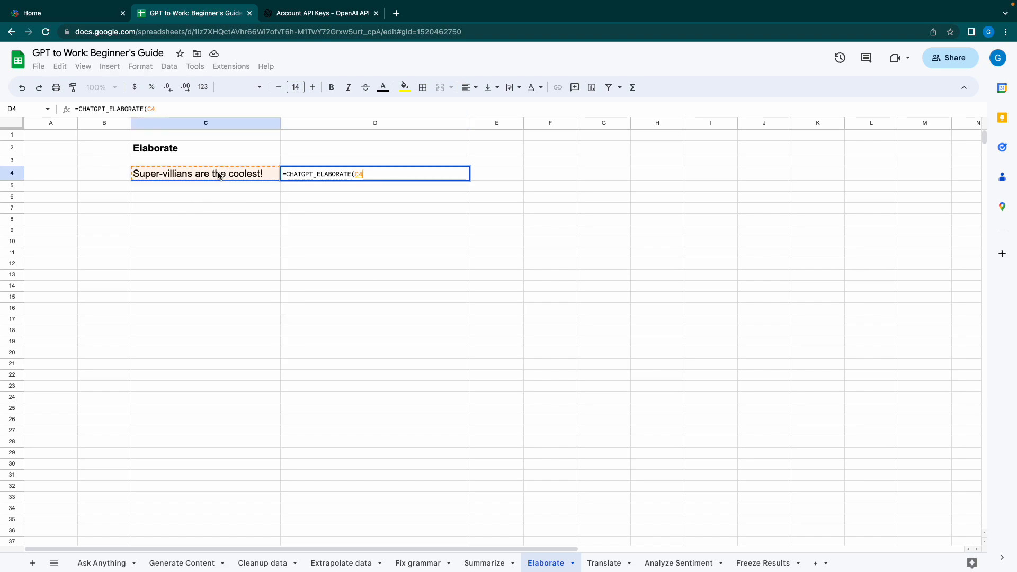
Complete the D4 formula with 500 max tokens and a temperature of 0.9, making it =CHATGPT_ELABORATE(C4, 500, 0.9).
type(",")
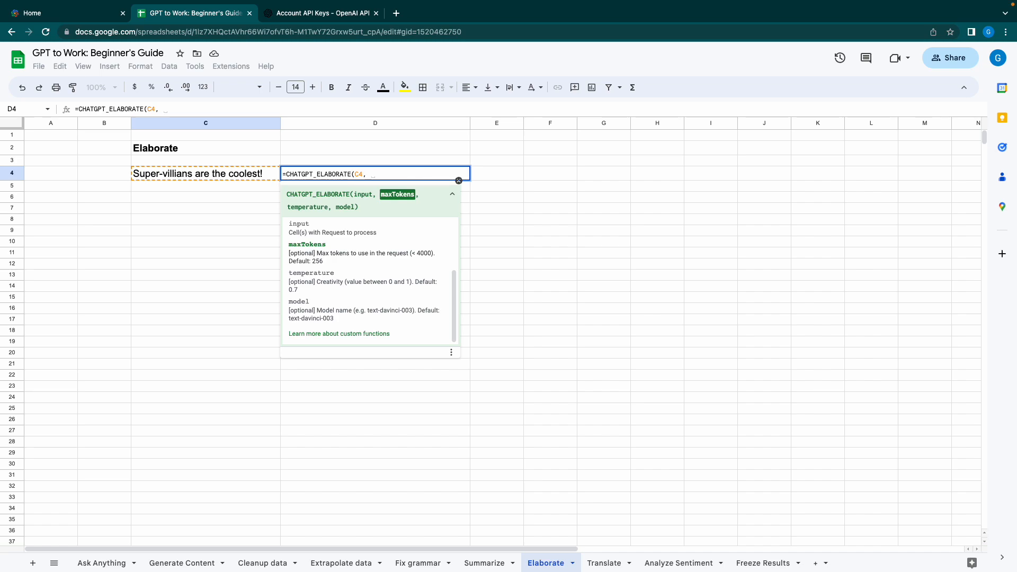
type("500")
type(", ")
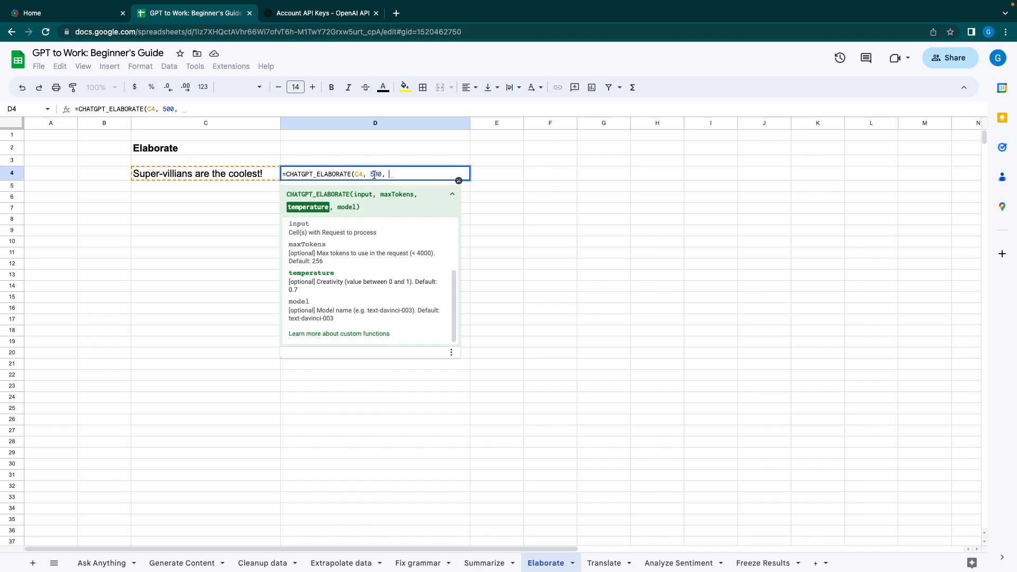
type("0")
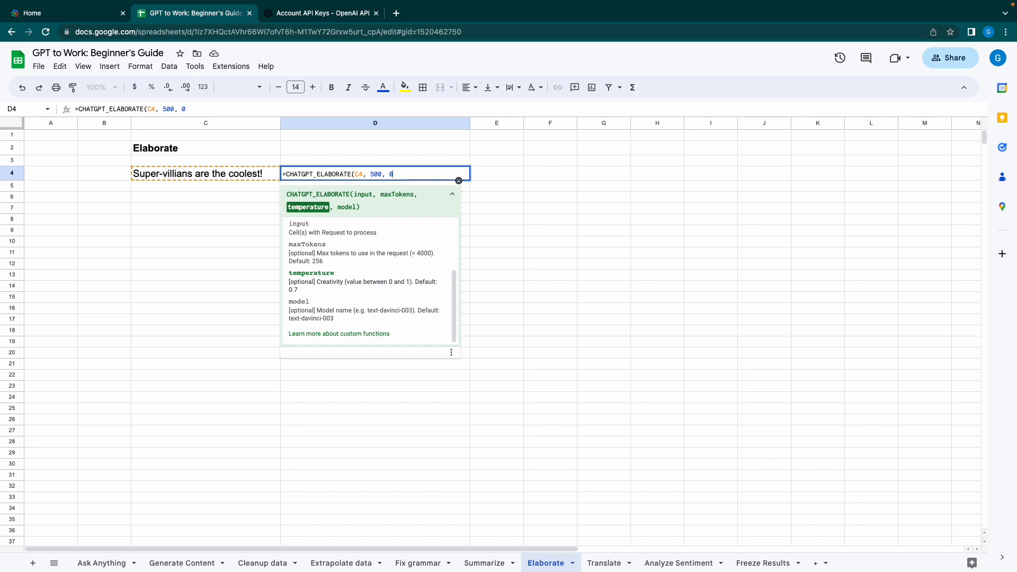
type(".9,")
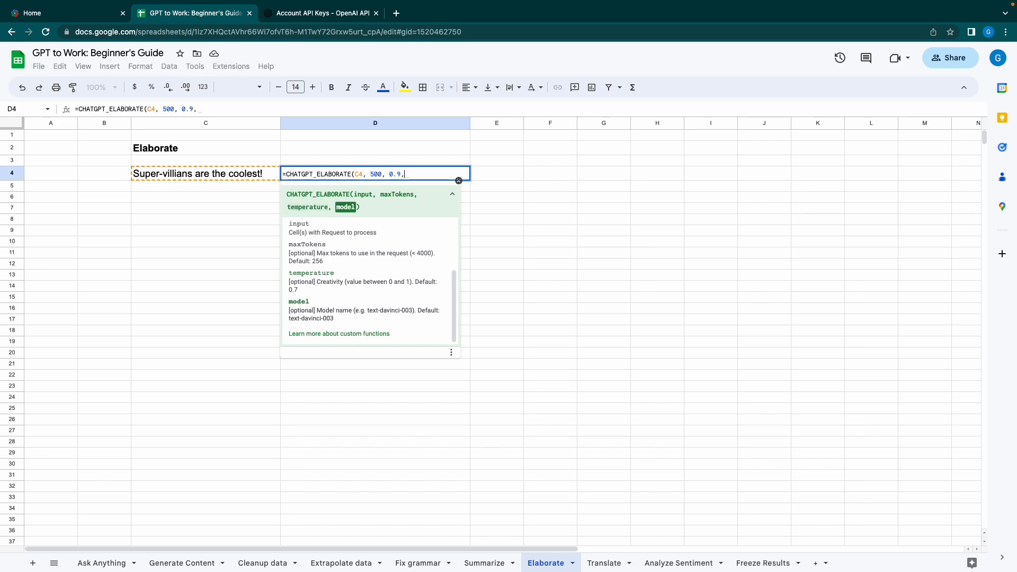
key("BackSpace")
key("BackSpace")
type(")")
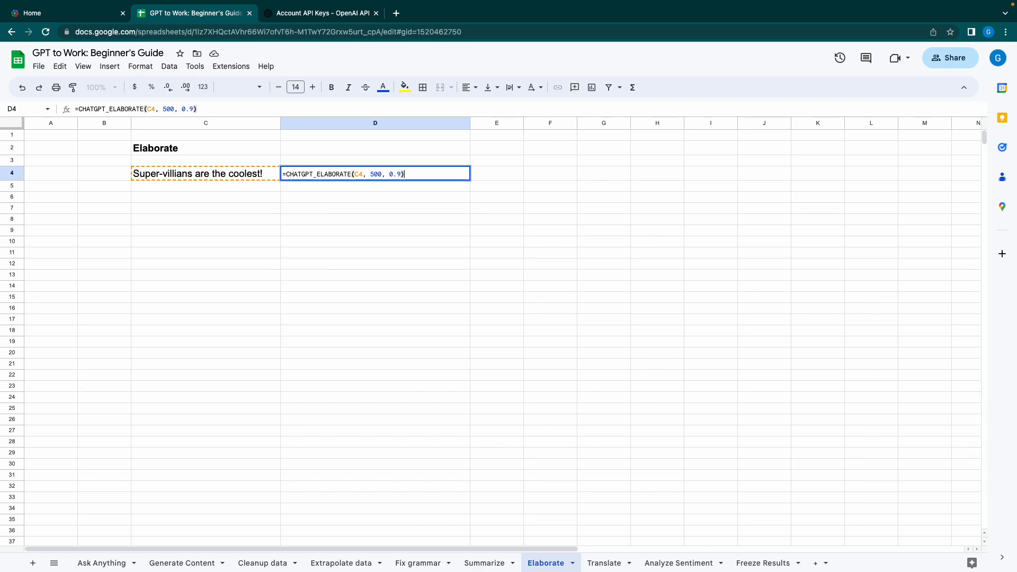
key("Return")
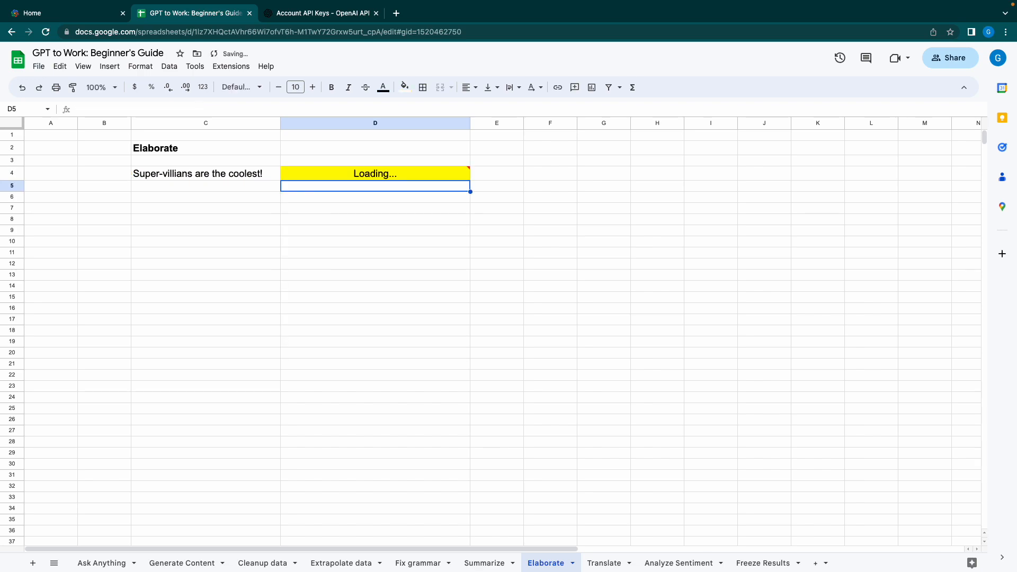
Read through the full elaborated text about super-villains in D4.
left_click(387, 174)
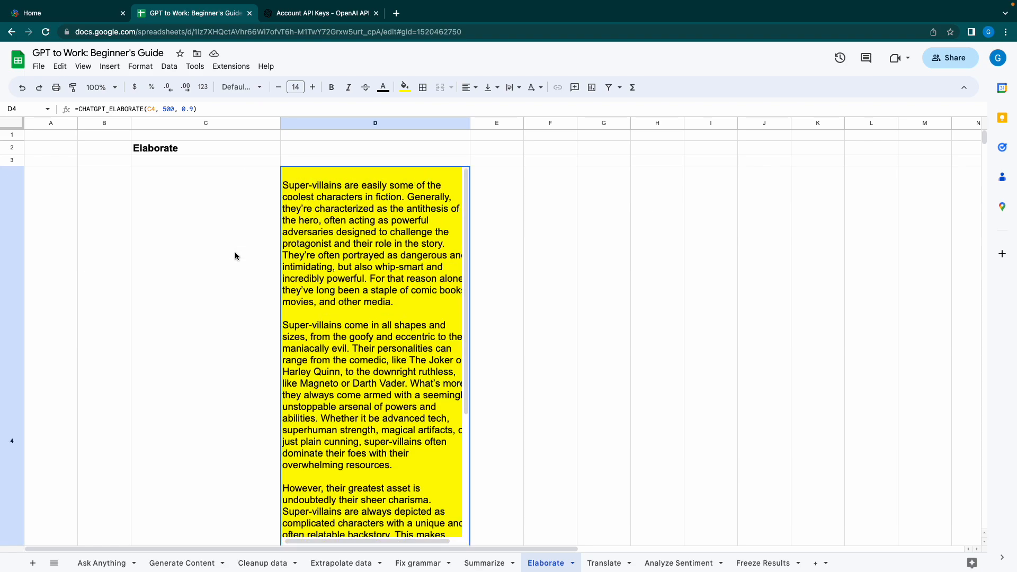
scroll(325, 287, "down", 2)
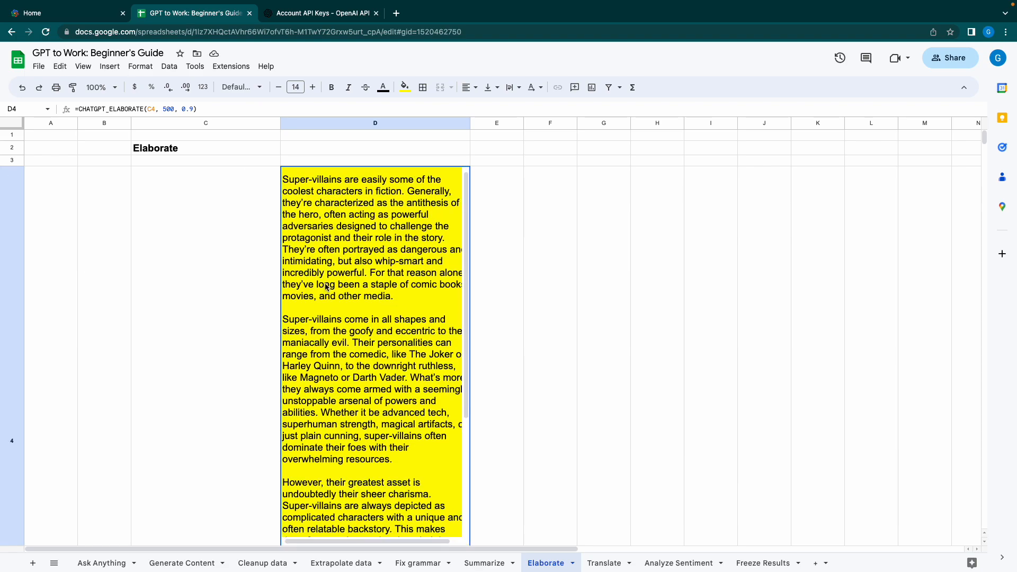
scroll(325, 287, "down", 5)
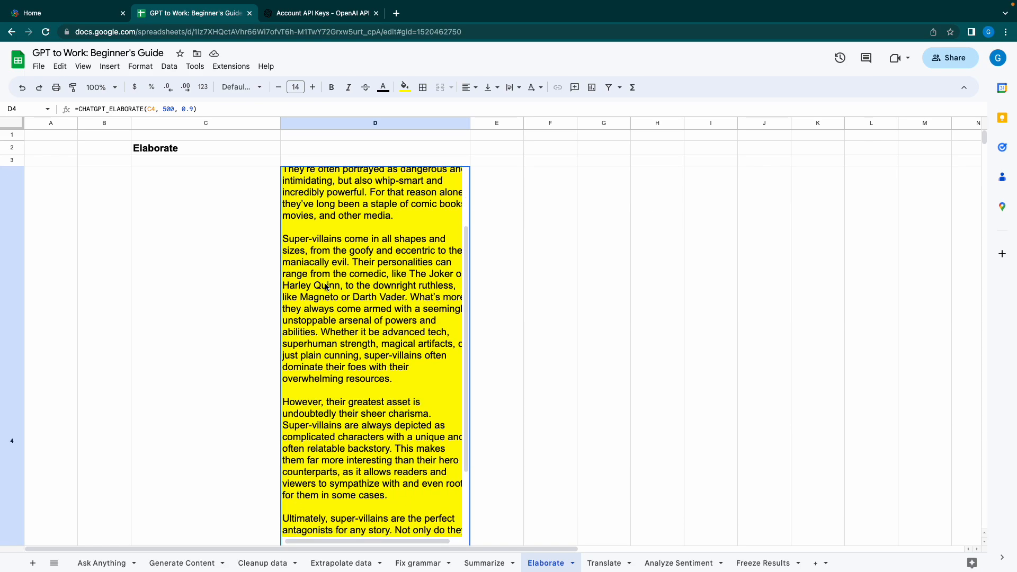
scroll(327, 287, "down", 2)
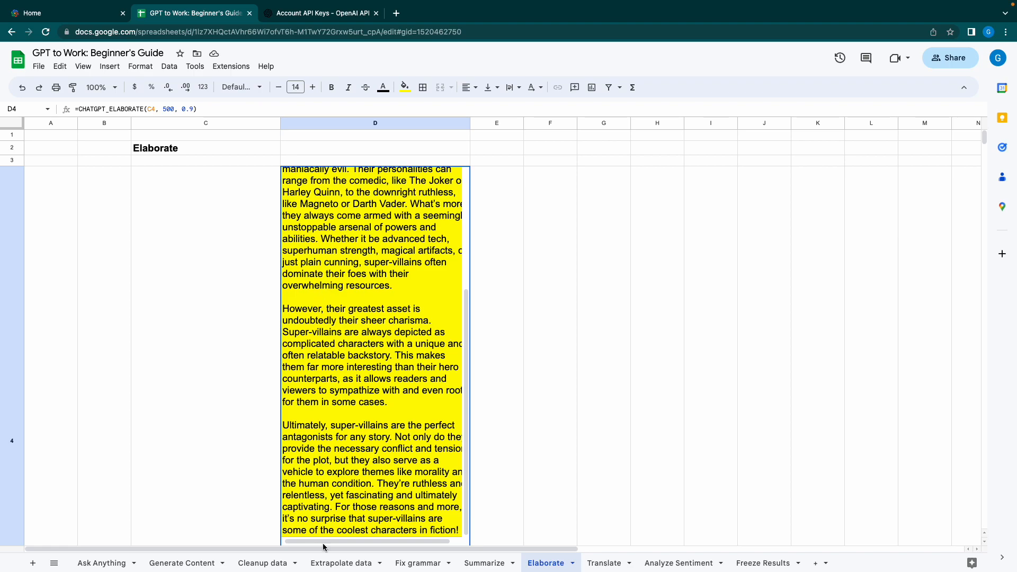
scroll(387, 411, "up", 2)
scroll(387, 410, "up", 4)
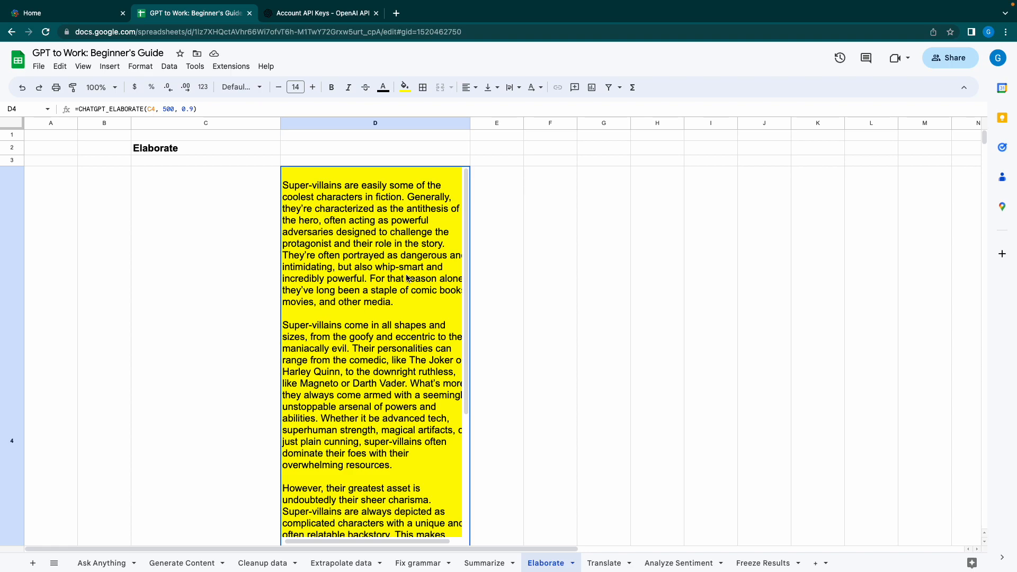
scroll(387, 392, "down", 5)
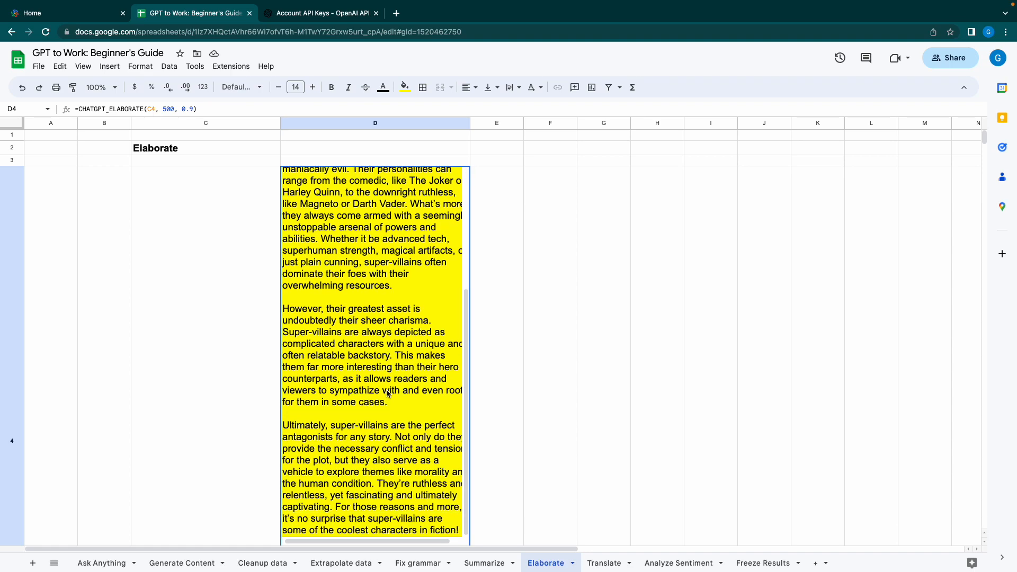
On the Translate sheet, enter =CHATGPT_TRANSLATE(C4,C5) in D5 to translate the C4 sentence into the language named in C5.
left_click(609, 563)
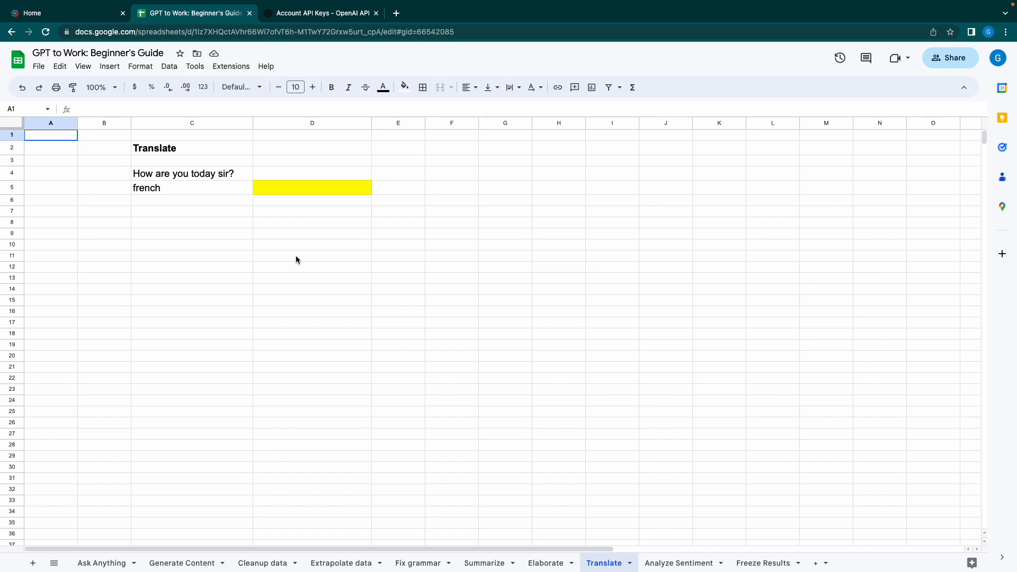
left_click(276, 194)
type("=CHATGPT_TRANSLATE")
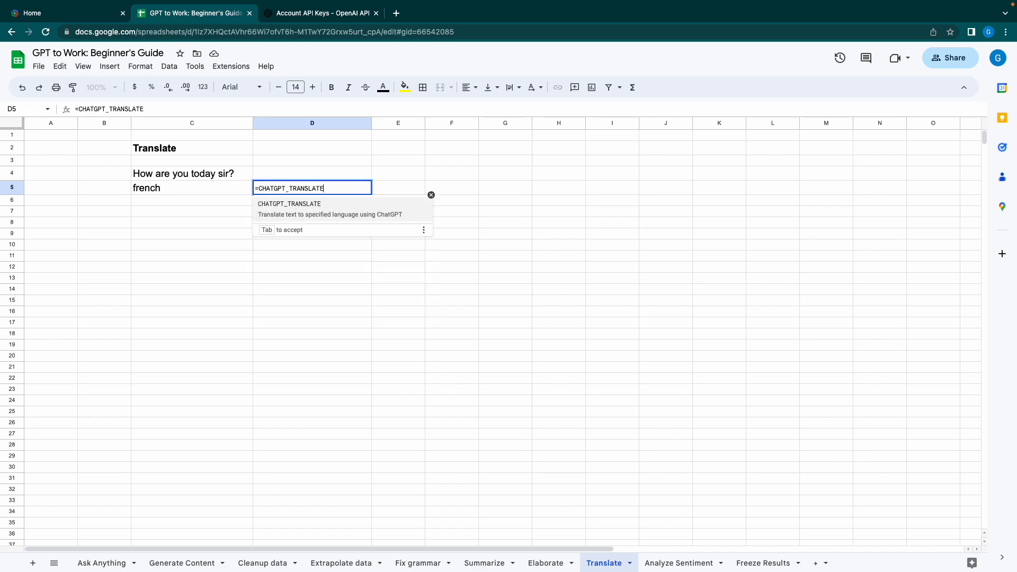
type("(")
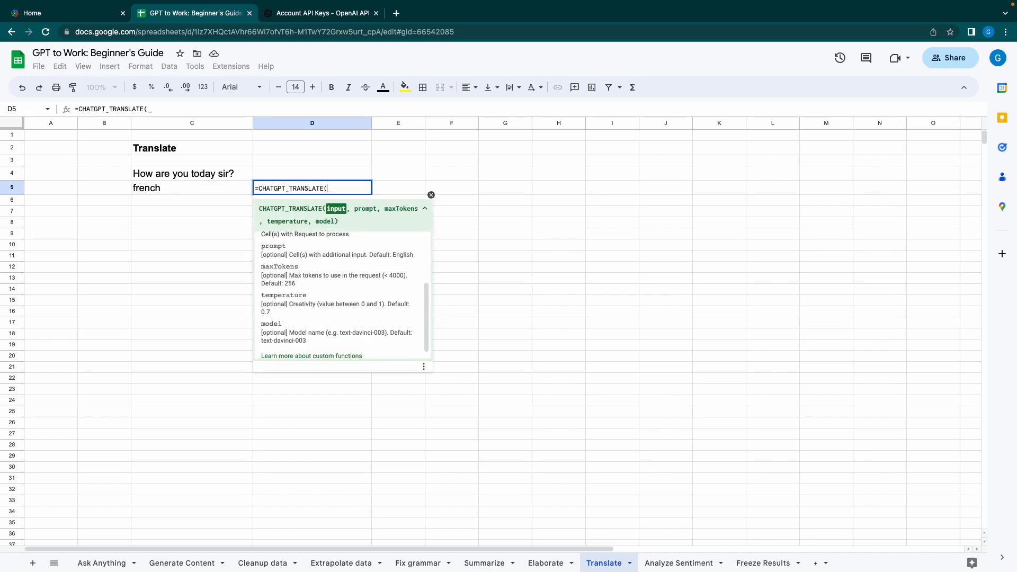
left_click(187, 179)
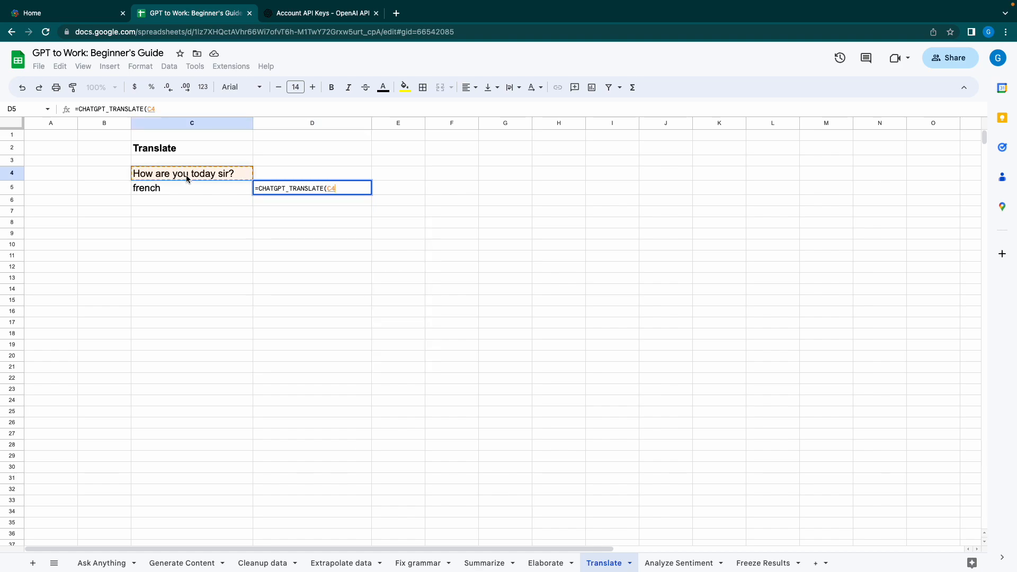
type(",")
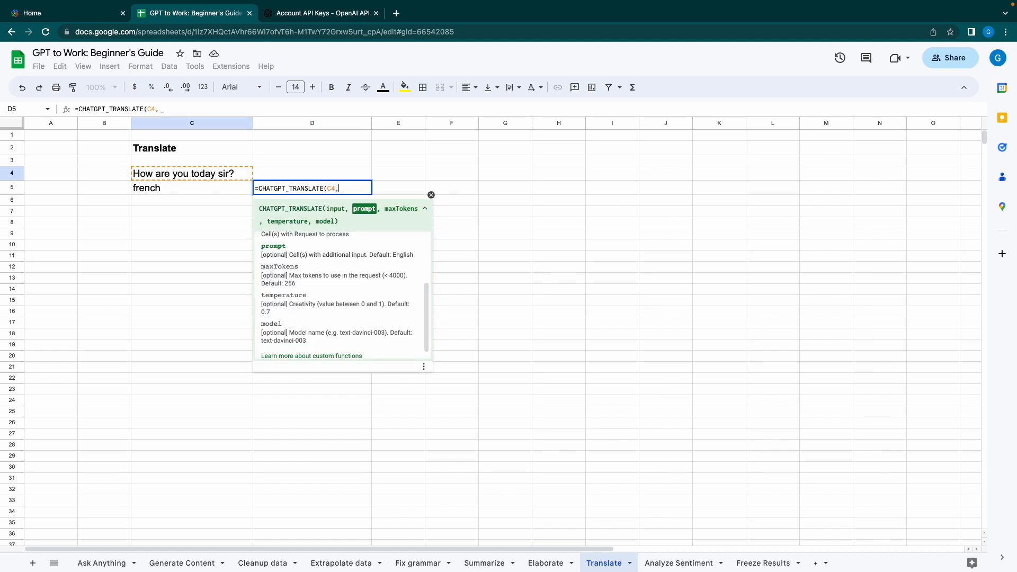
left_click(173, 188)
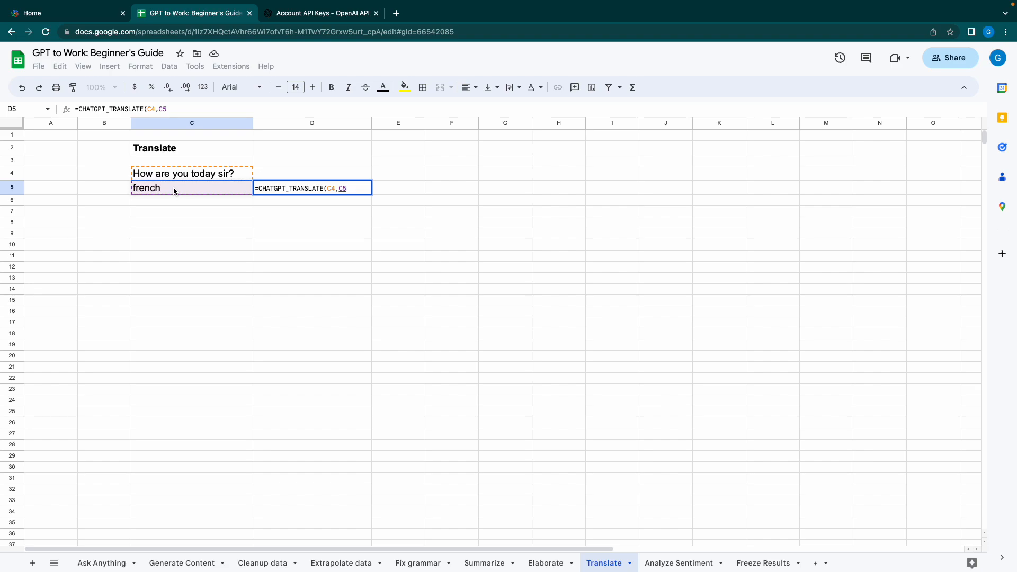
type(")")
key("Return")
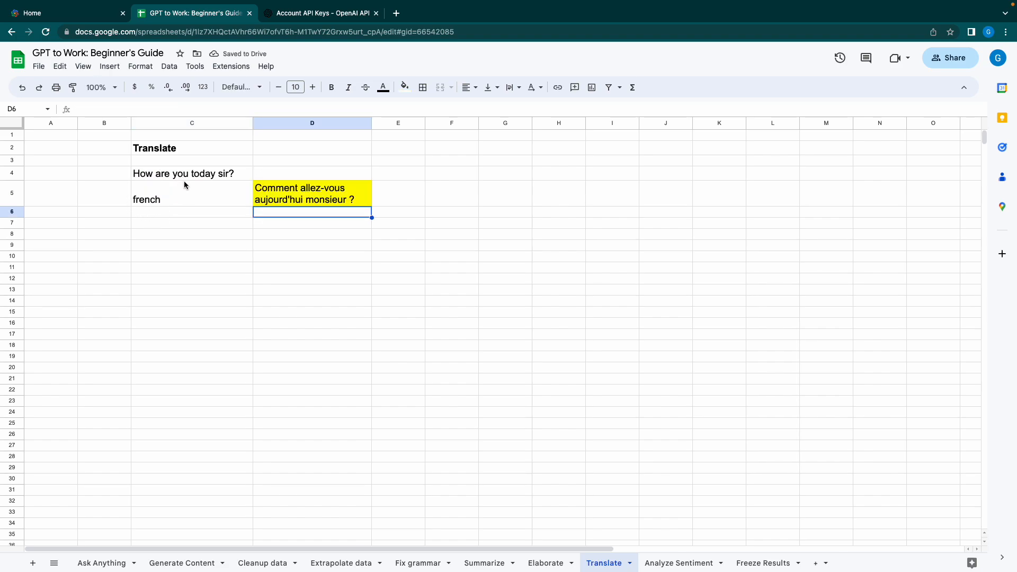
Change the target language in C5 to japanese, check the translation in D5, and select the empty cell C6.
left_click(186, 196)
left_click(301, 202)
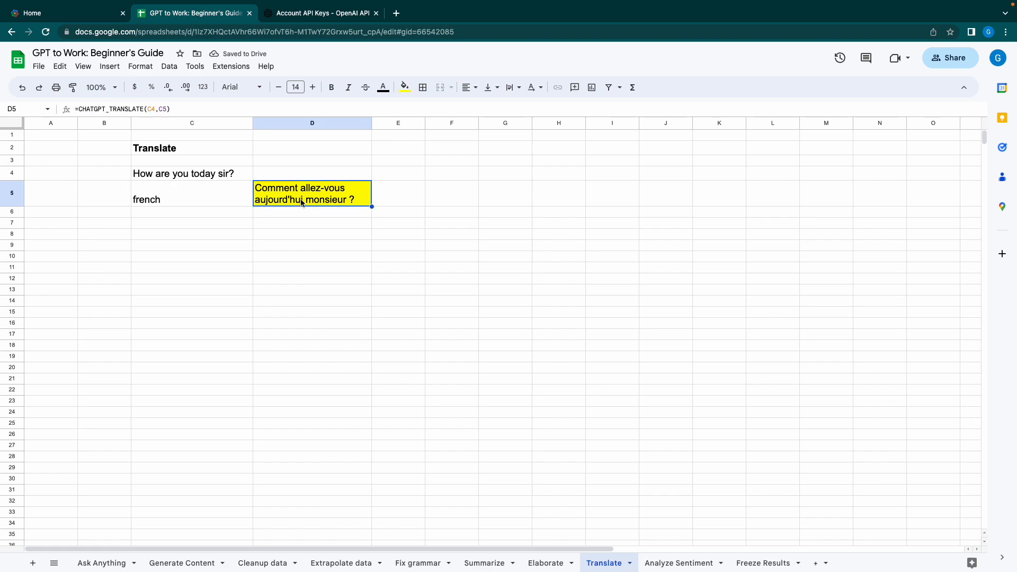
key("Left")
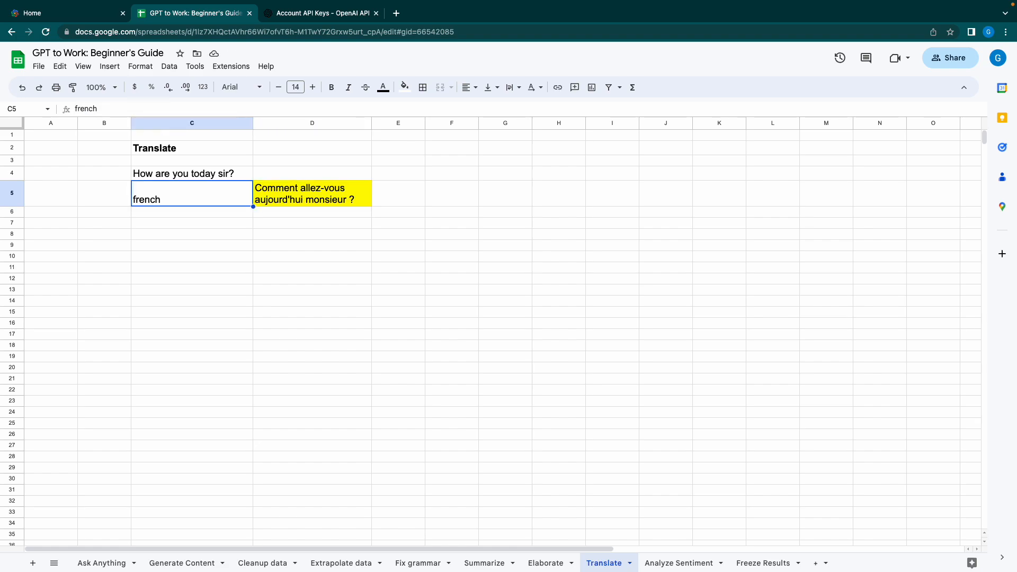
type("japanese")
key("Tab")
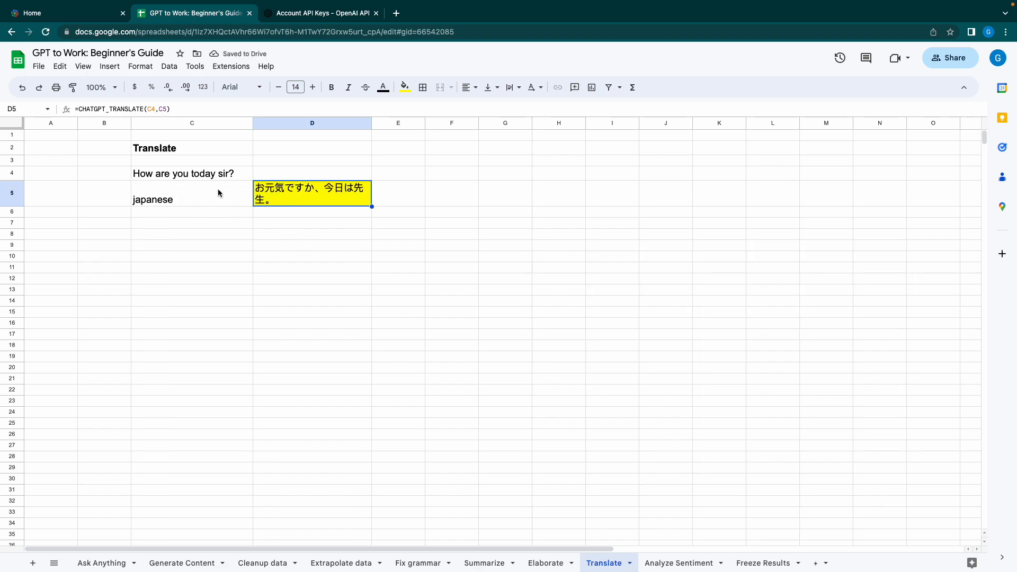
key("Left")
key("Right")
key("Left")
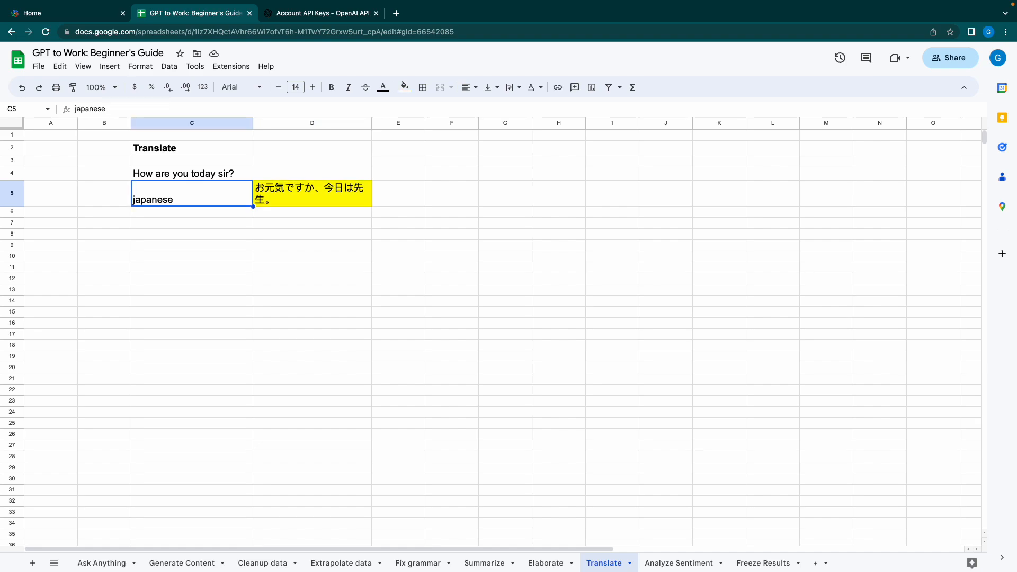
scroll(490, 317, "down", 1)
key("Down")
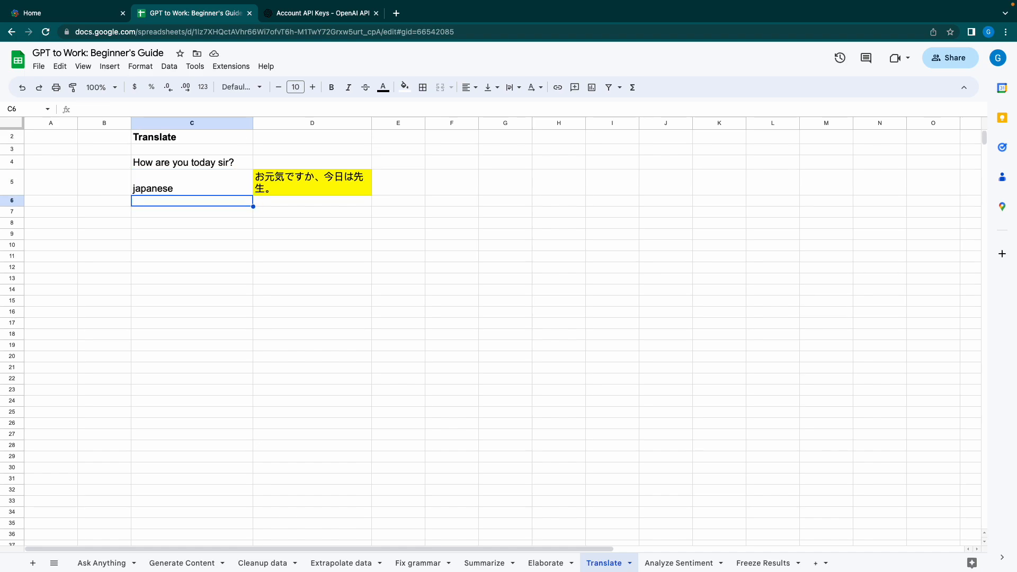
type("english")
key("BackSpace")
key("BackSpace")
key("BackSpace")
key("BackSpace")
key("BackSpace")
key("BackSpace")
key("BackSpace")
key("Escape")
type("spanish")
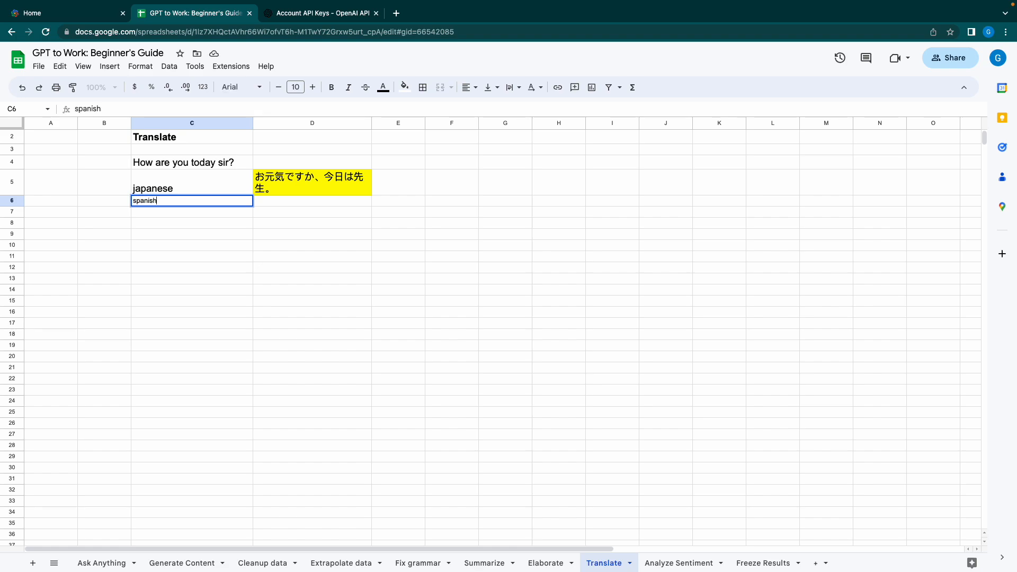
key("BackSpace")
key("BackSpace")
key("BackSpace")
key("BackSpace")
key("BackSpace")
key("BackSpace")
key("BackSpace")
key("Tab")
left_click(306, 184)
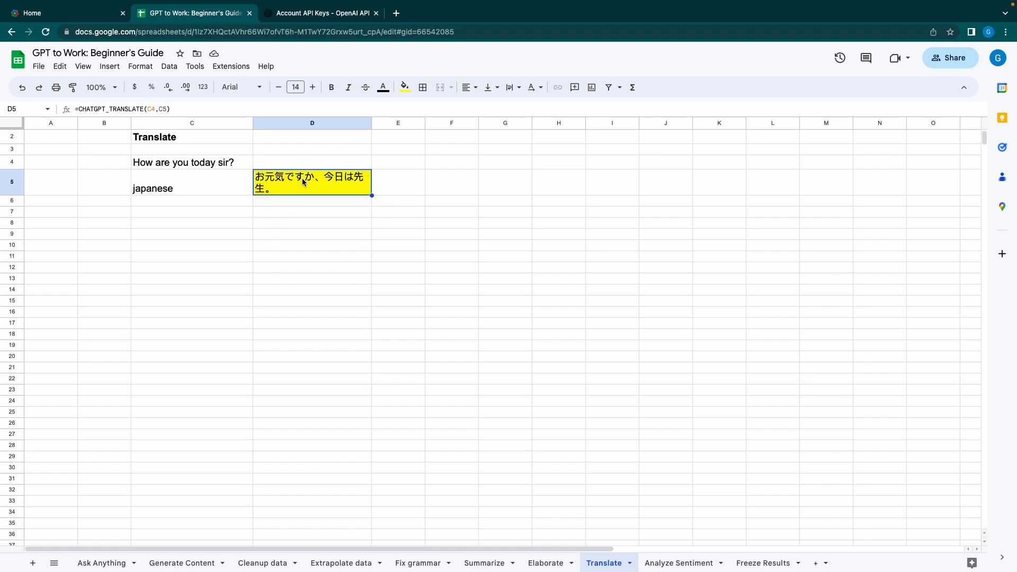
left_click_drag(203, 190, 326, 333)
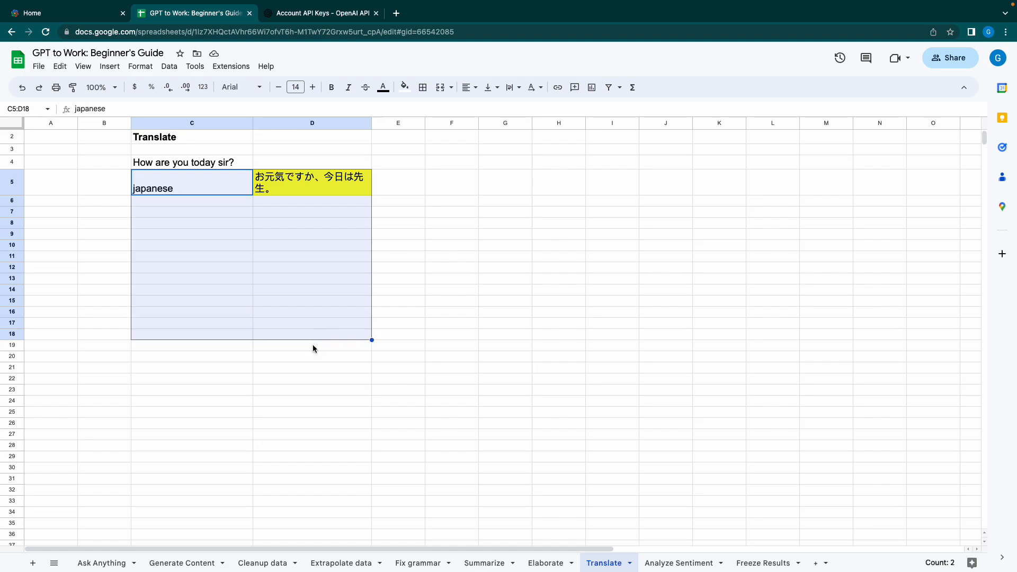
left_click(312, 347)
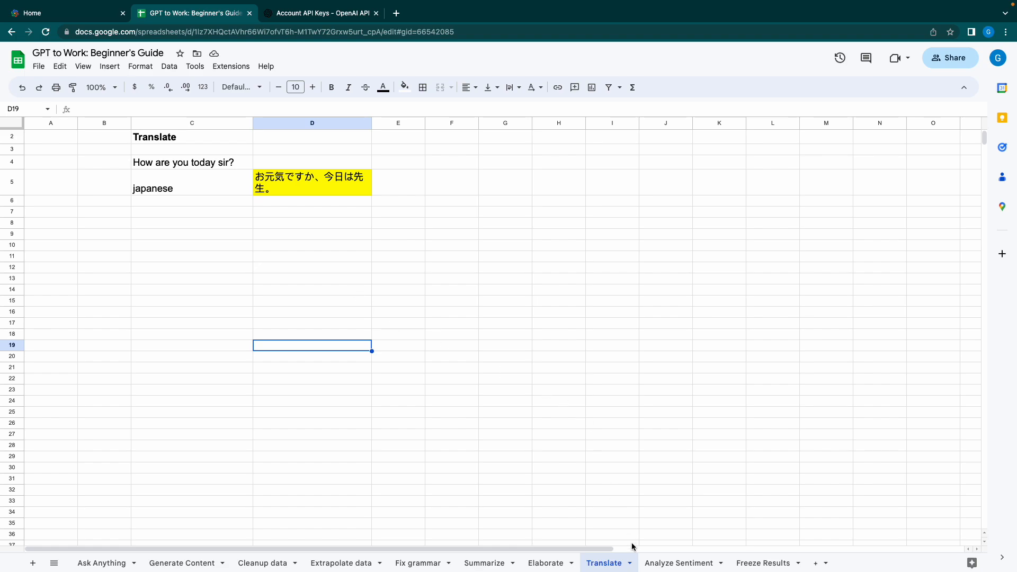
On the Analyze Sentiment sheet, enter =CHATGPT_ANALYZE_SENTIMENT(C3) in D3 to classify the restaurant review in C3.
left_click(662, 563)
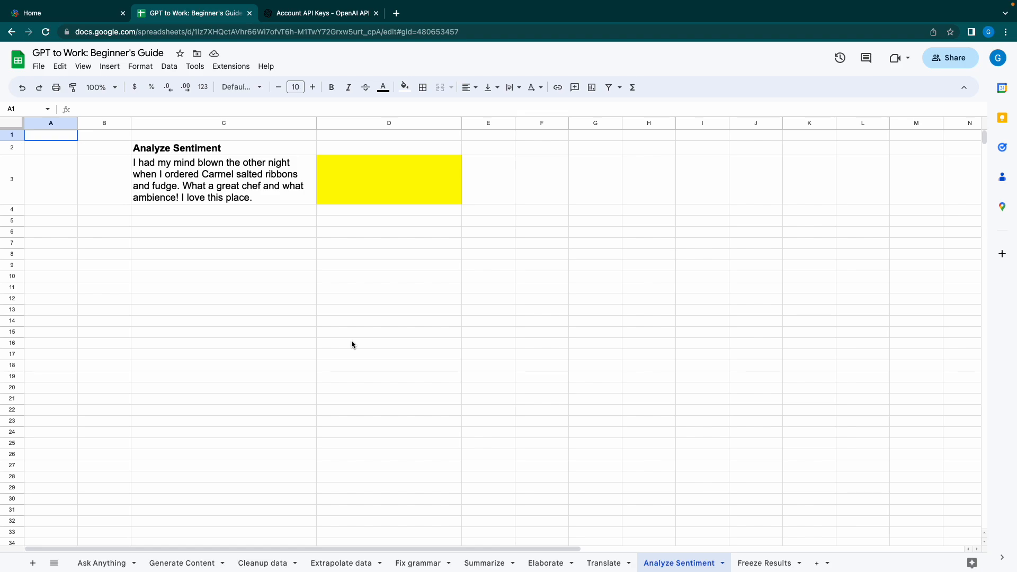
left_click(231, 193)
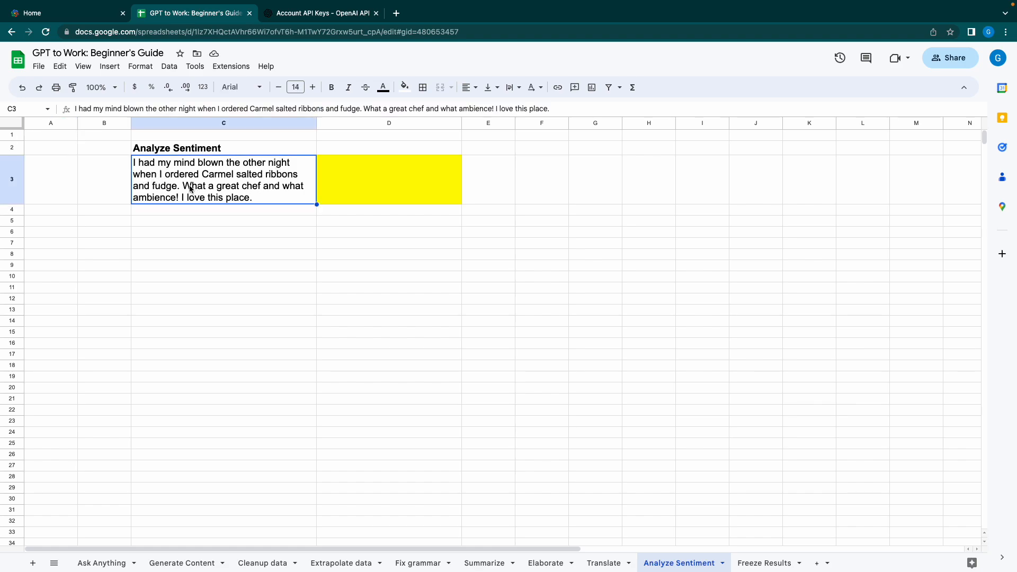
left_click(359, 180)
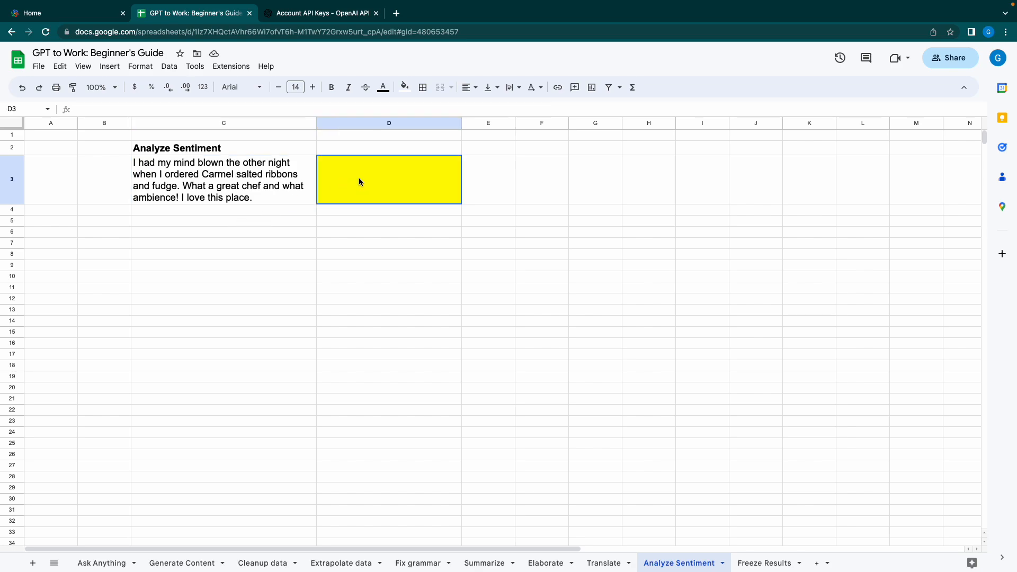
type("=CHAT")
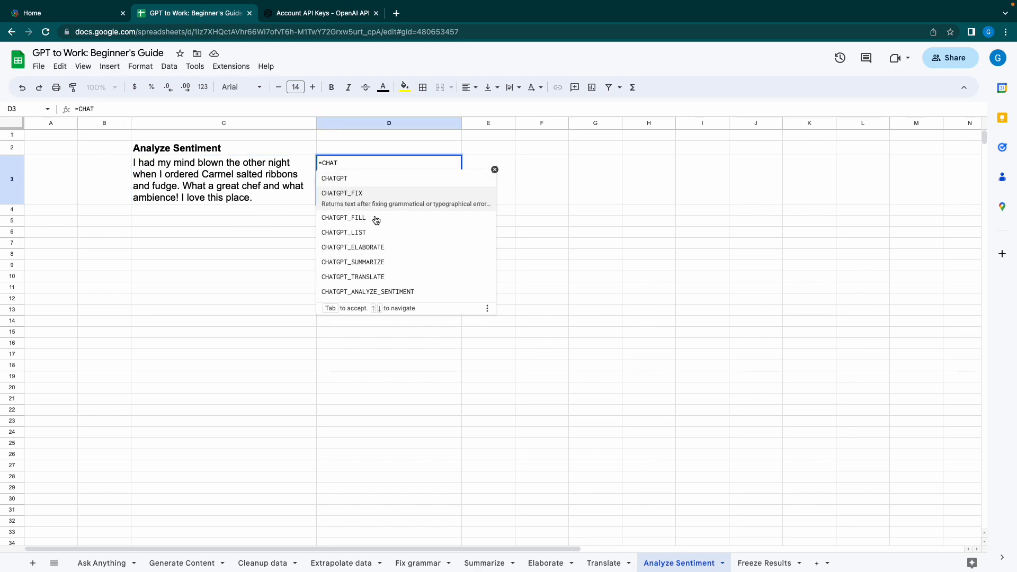
left_click(397, 293)
left_click(263, 187)
type(")")
key("Return")
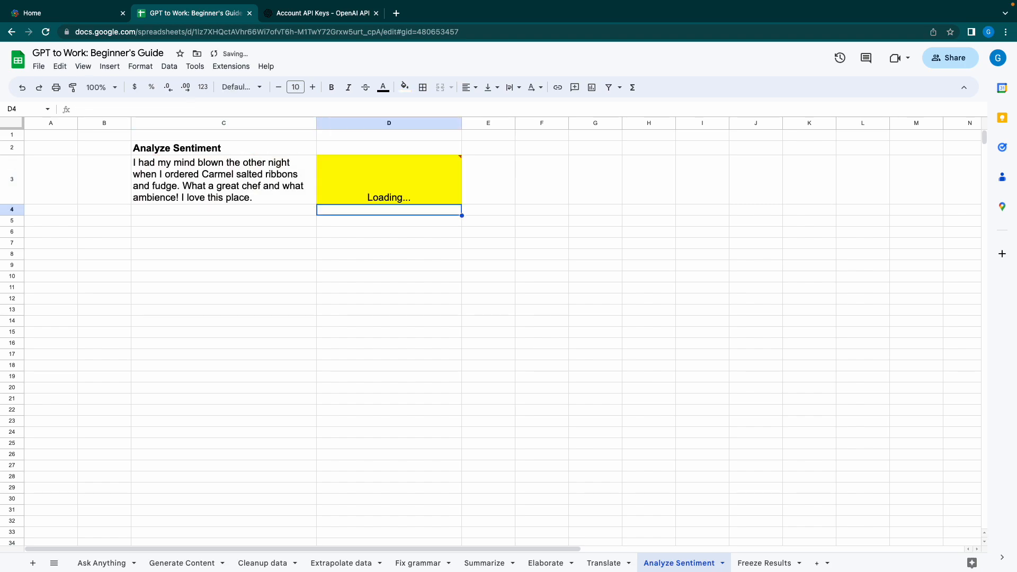
left_click(287, 185)
left_click(372, 189)
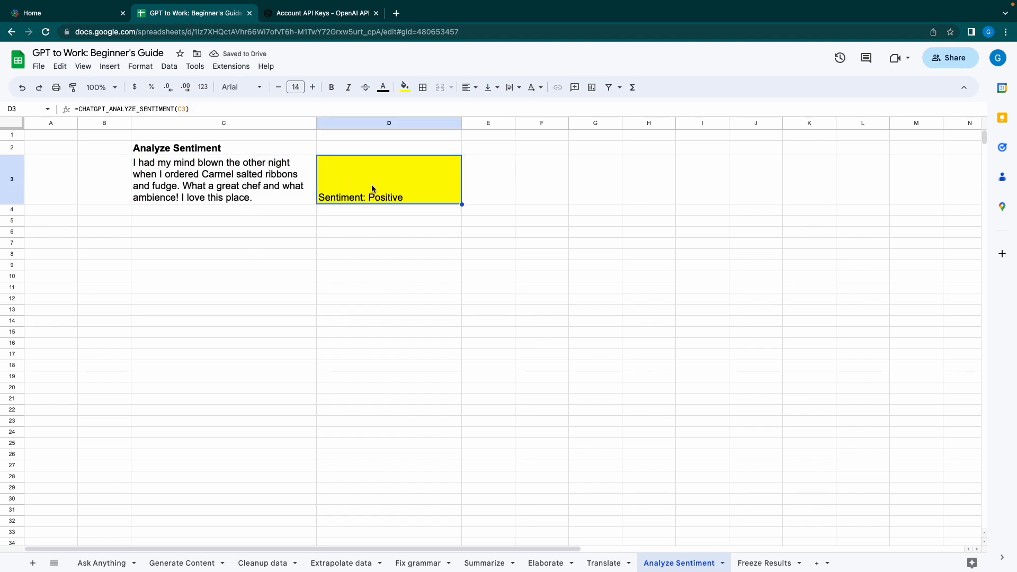
Reword the review in C3 to say nasty chef, poor ambience and "I hate this place" so D3 recalculates.
left_click(229, 187)
double_click(229, 190)
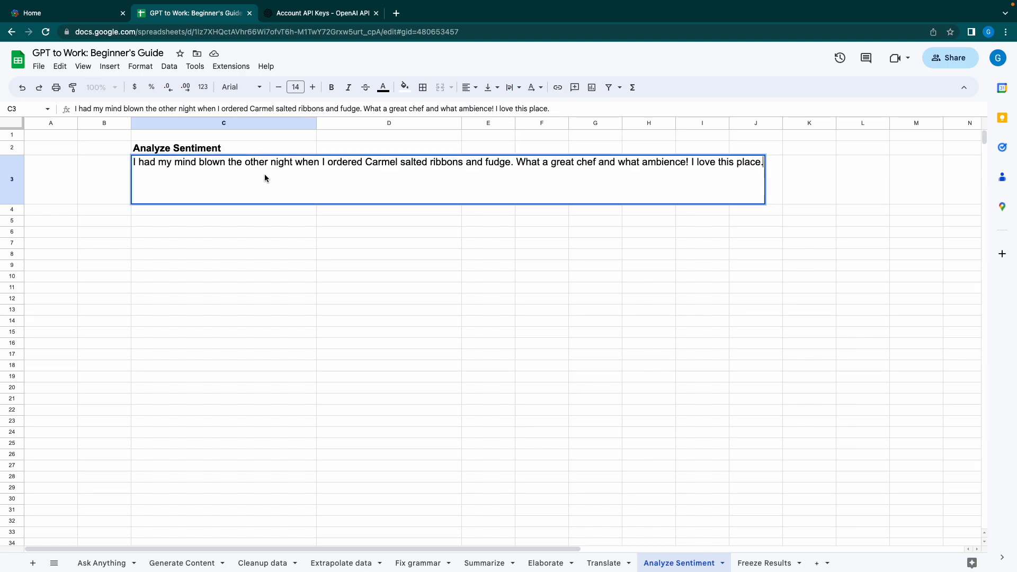
double_click(566, 161)
type("nast")
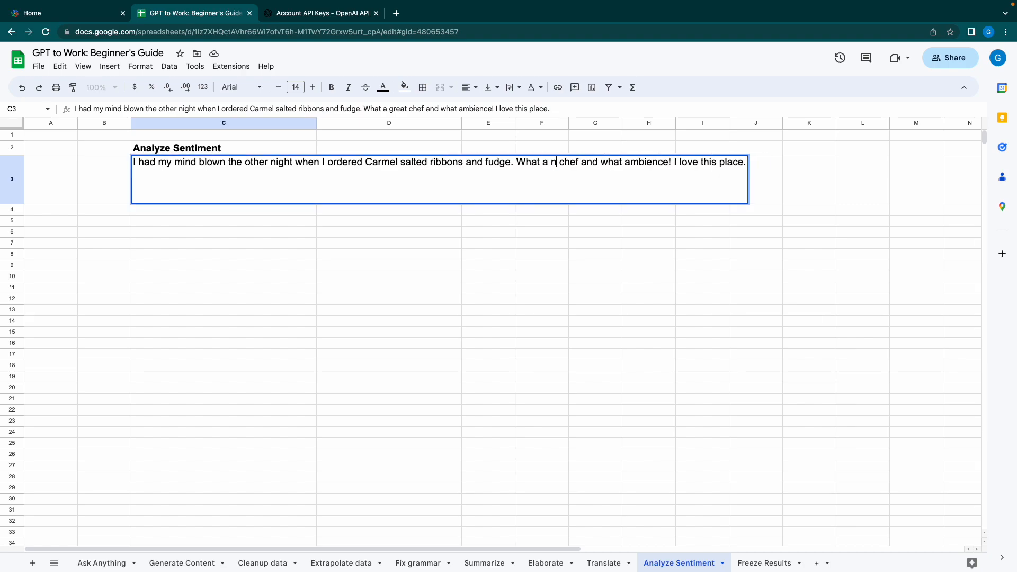
type("y")
left_click(641, 161)
type("poor")
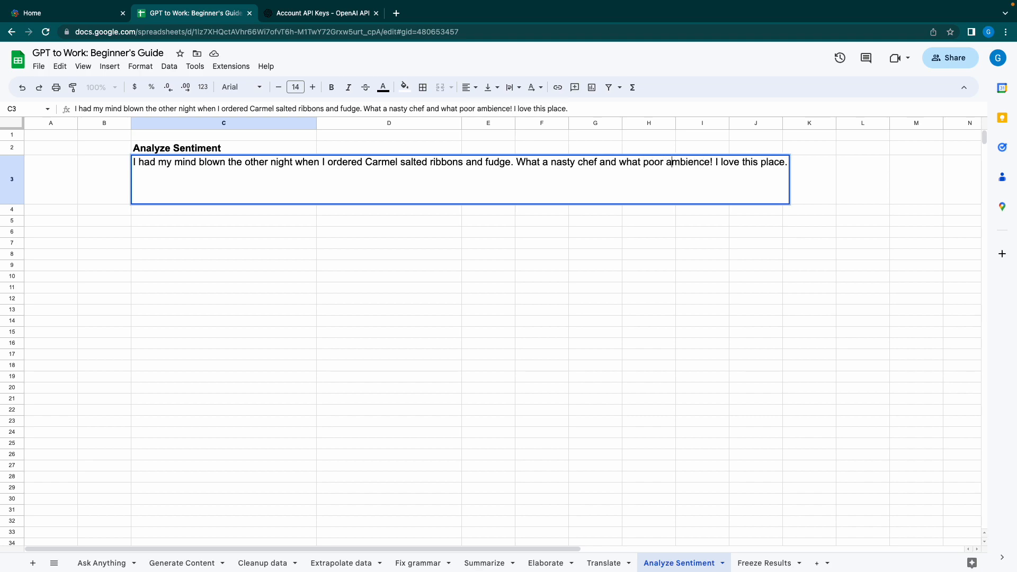
double_click(733, 162)
type("hate")
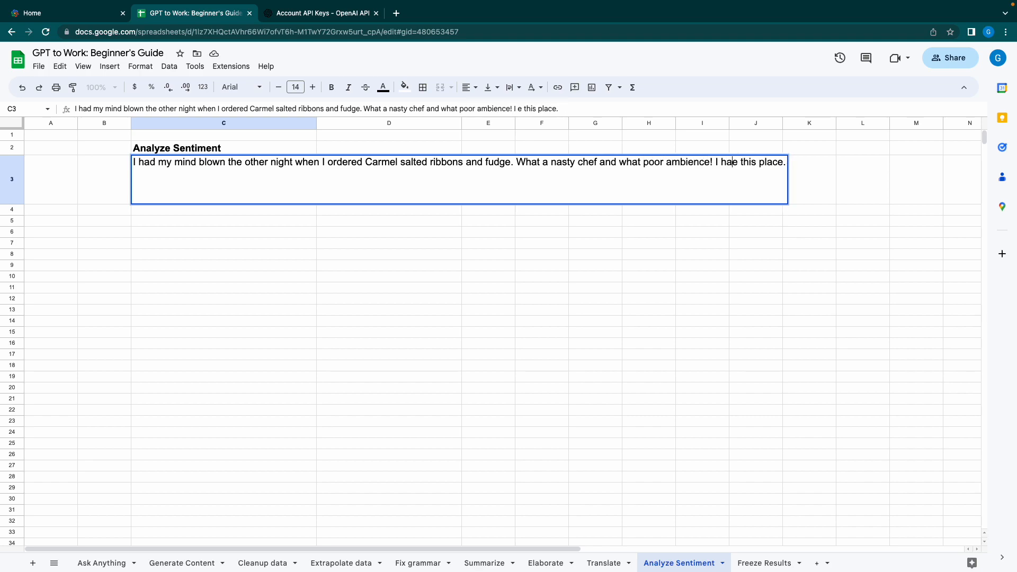
key("Tab")
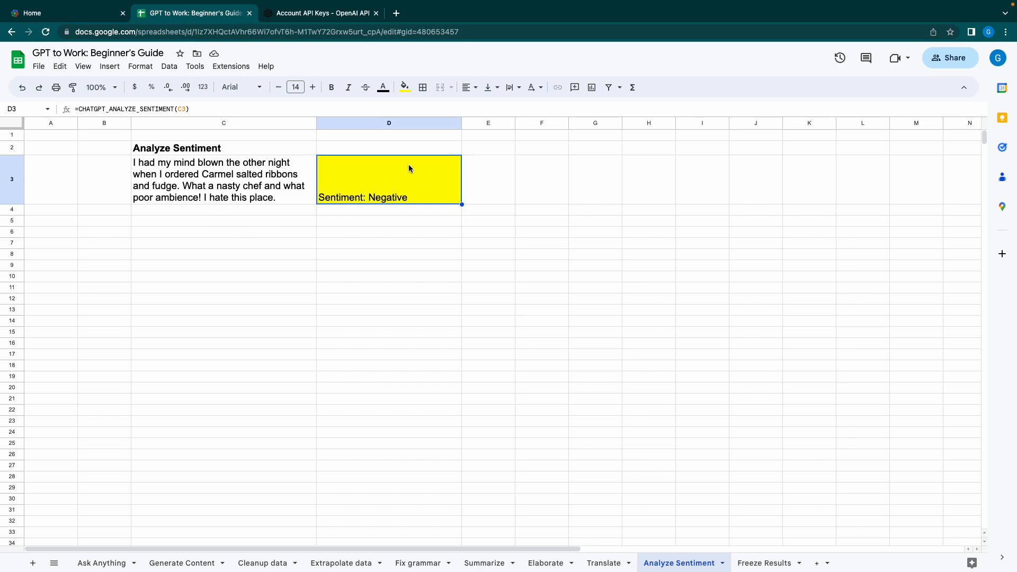
left_click(262, 196)
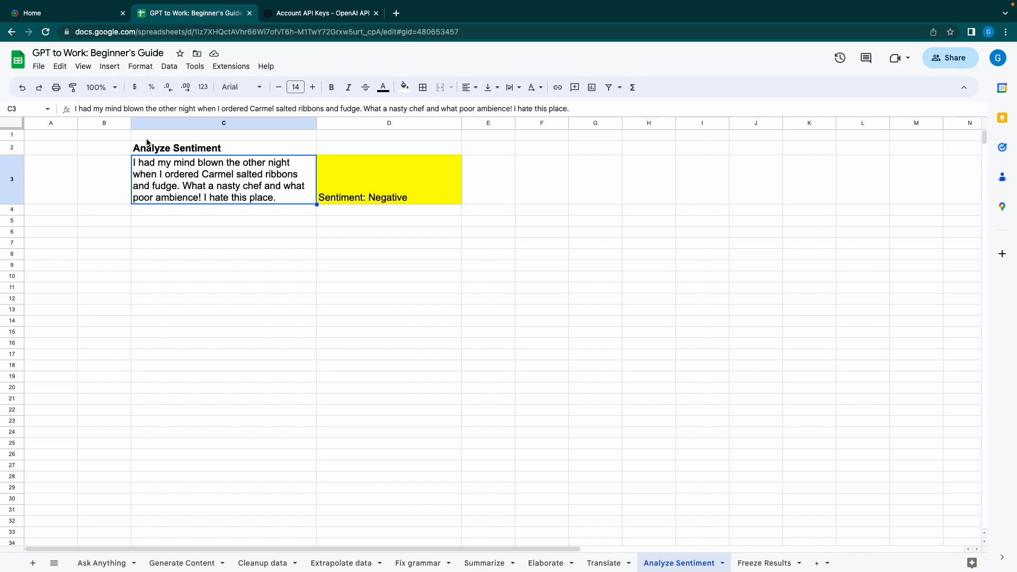
left_click_drag(144, 211, 158, 404)
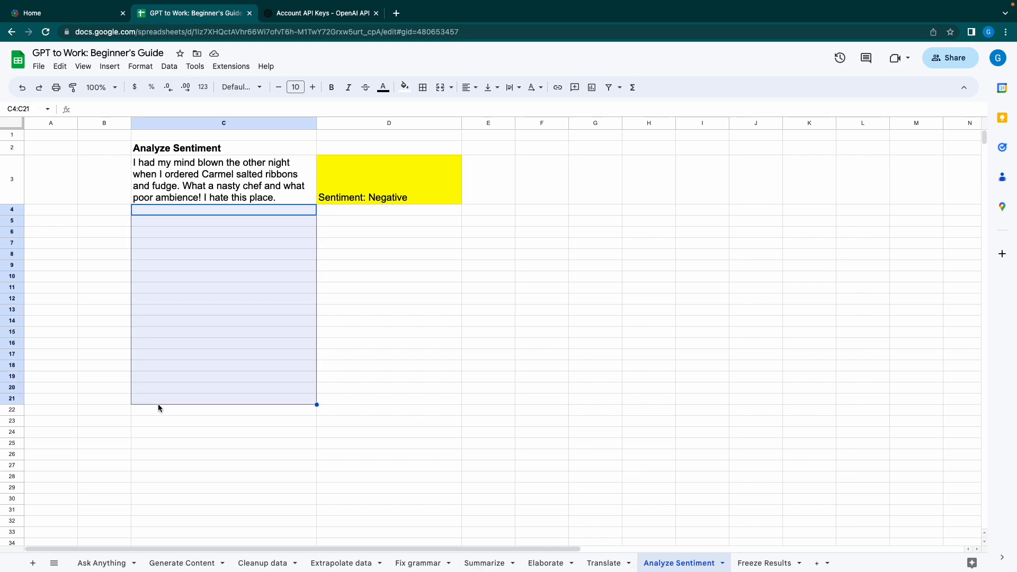
left_click_drag(363, 210, 390, 424)
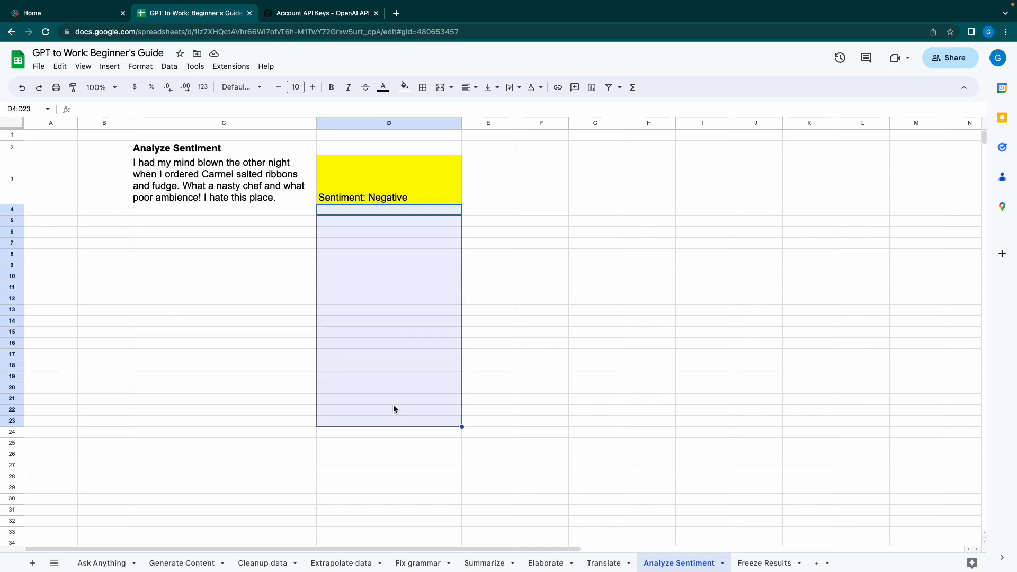
left_click_drag(419, 176, 421, 388)
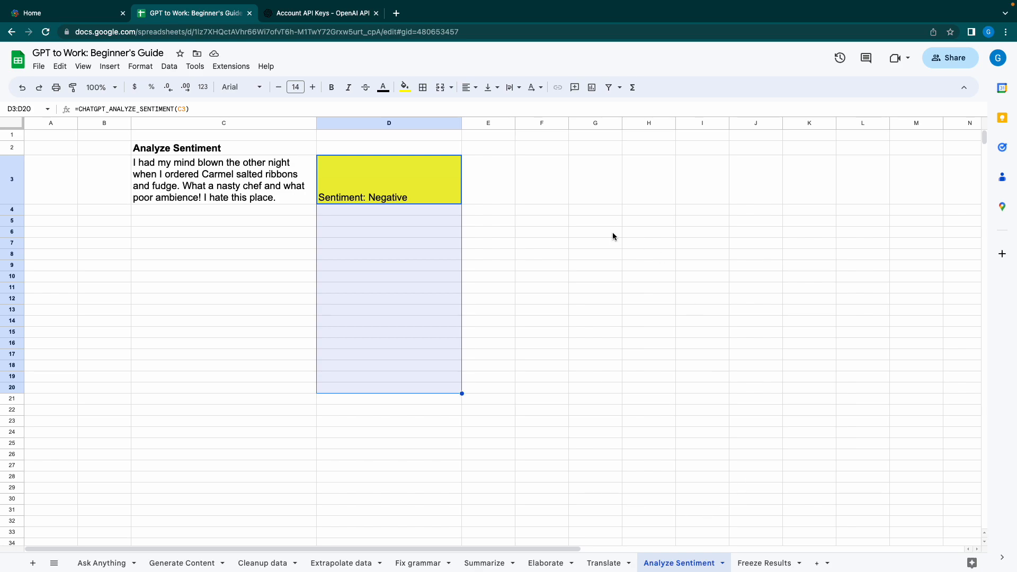
left_click(438, 232)
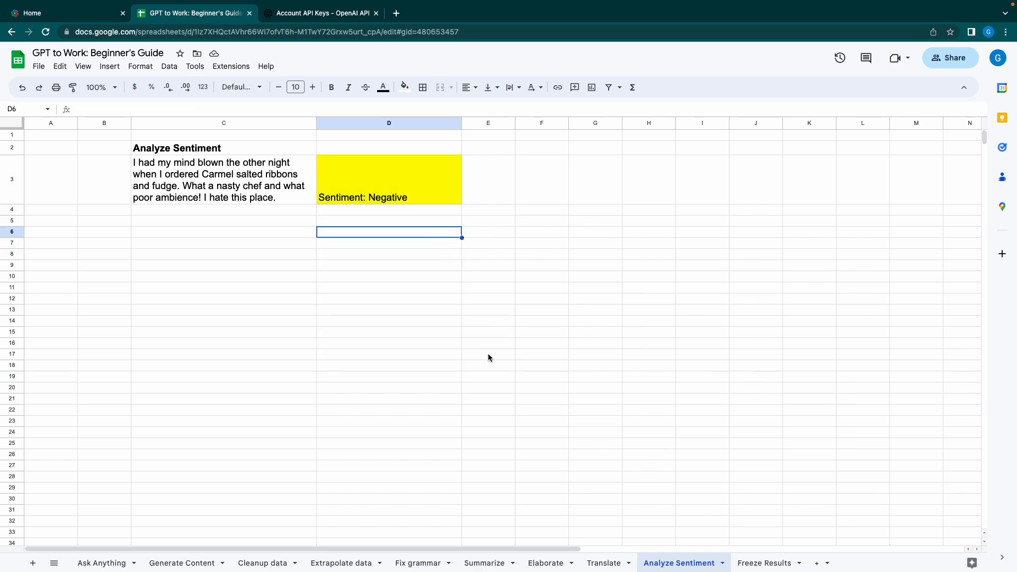
On the Freeze Results sheet, widen column D to make room for the dish names.
left_click(749, 562)
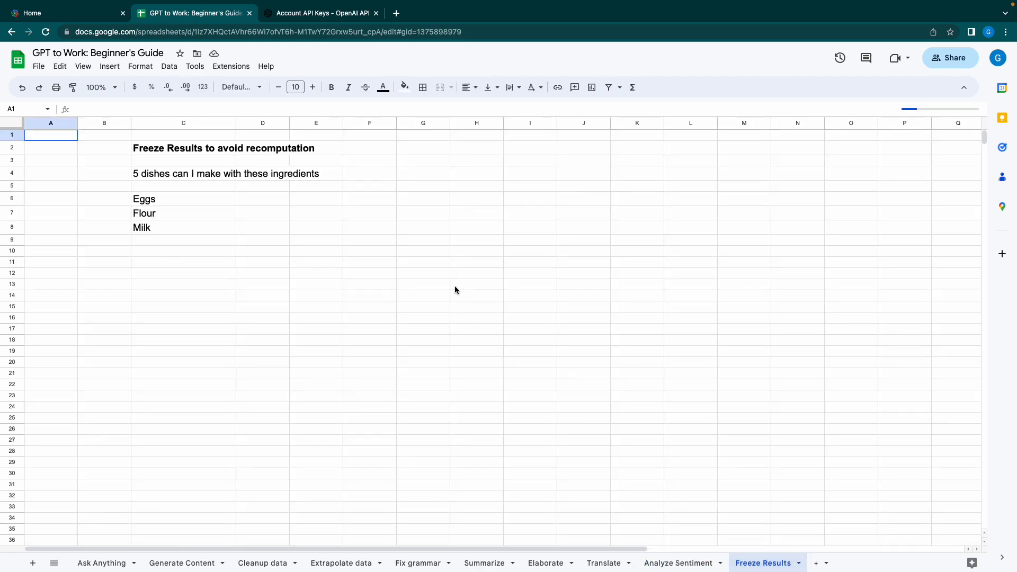
left_click(208, 151)
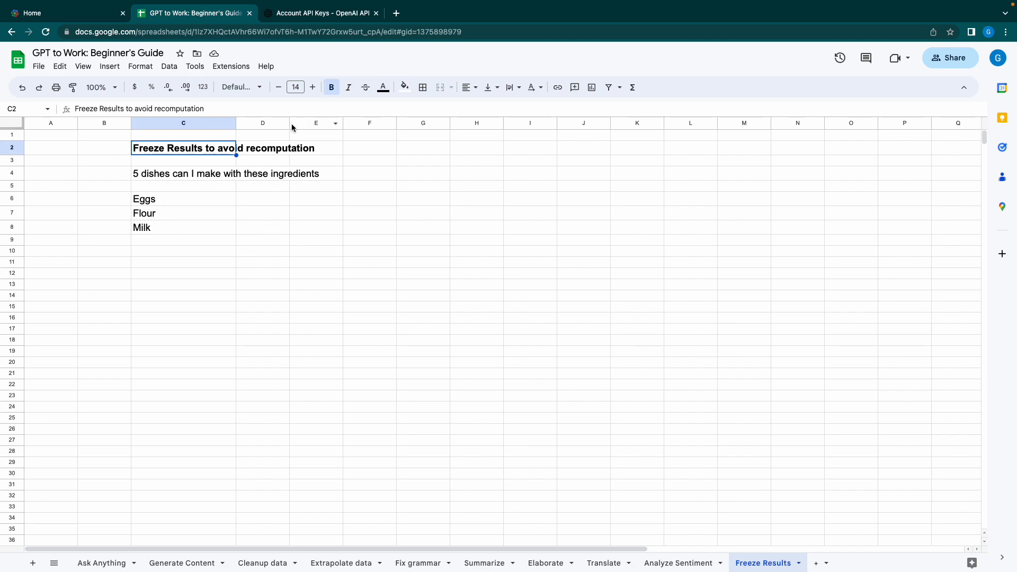
left_click_drag(289, 121, 363, 121)
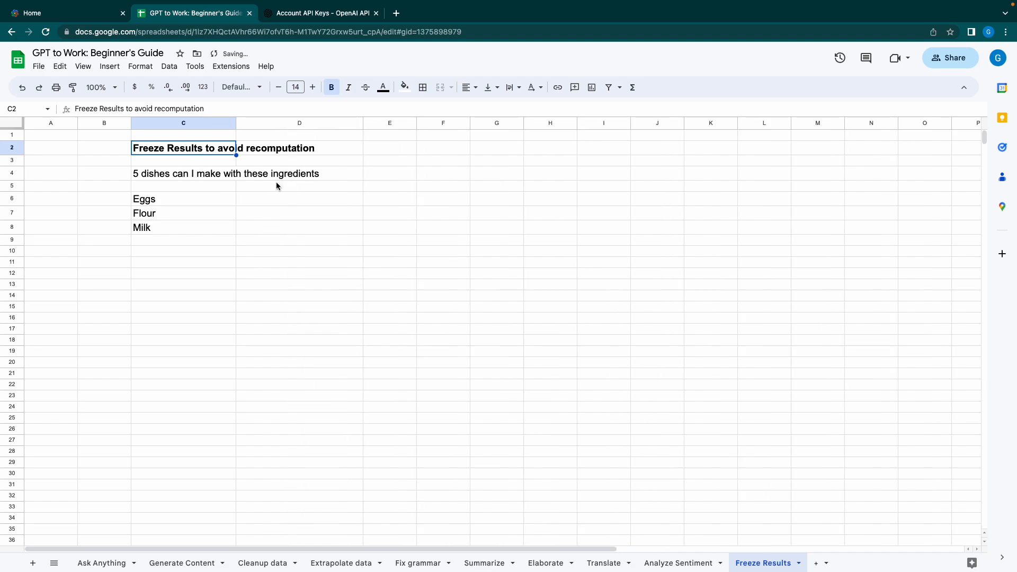
Enter =CHATGPT_LIST(C4,C6:C8) in D6 to list five dishes from the ingredients in C6:C8.
left_click(176, 181)
key("Right")
key("Left")
key("Down")
key("Down")
key("Right")
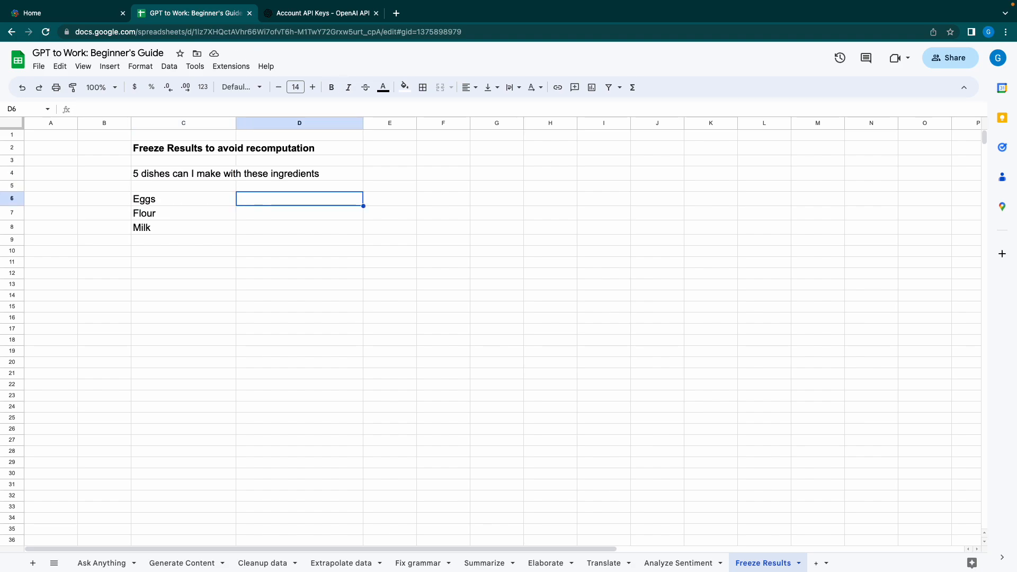
type("=CHATGPT_")
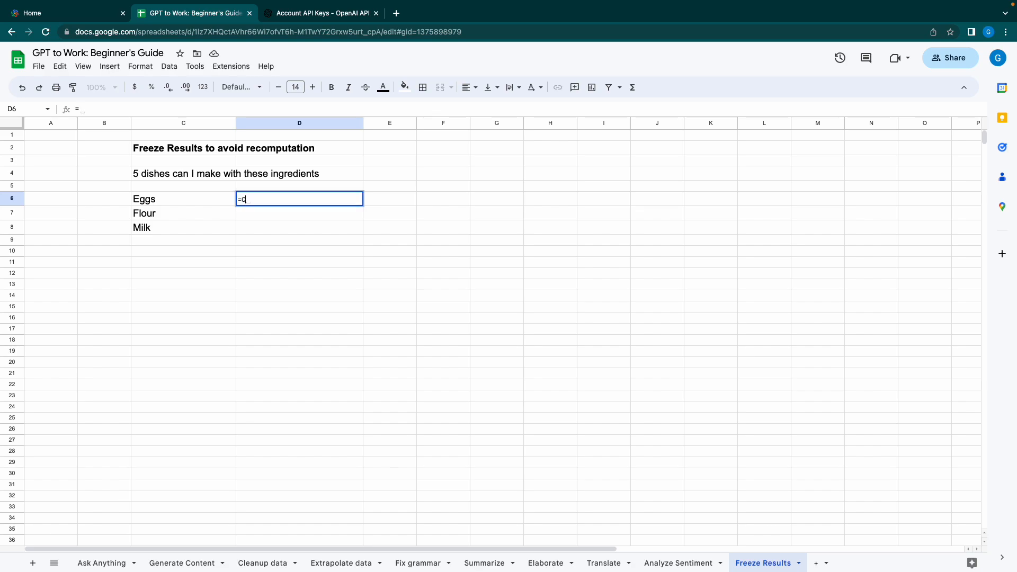
type("LIST(")
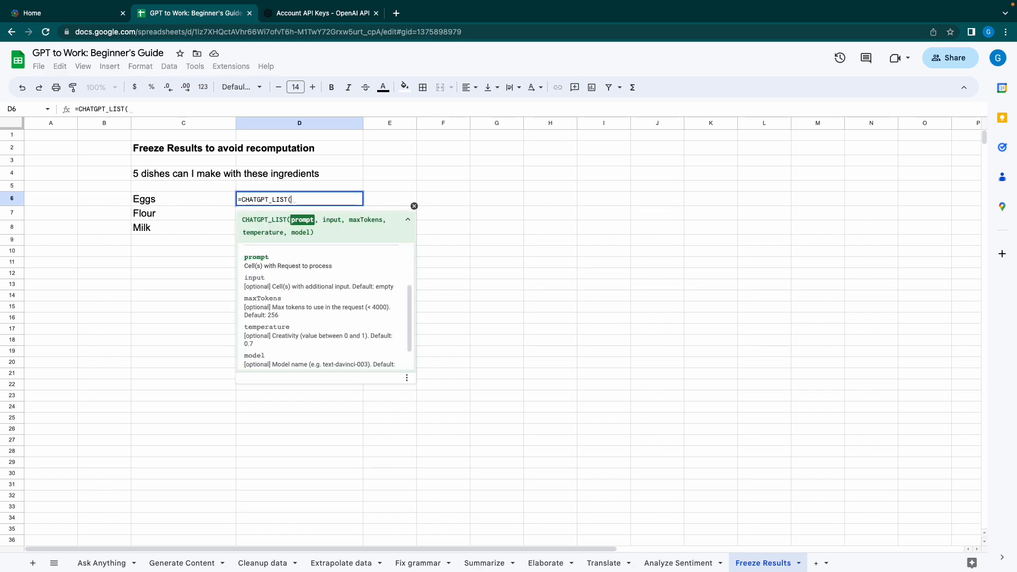
left_click(164, 176)
type(",")
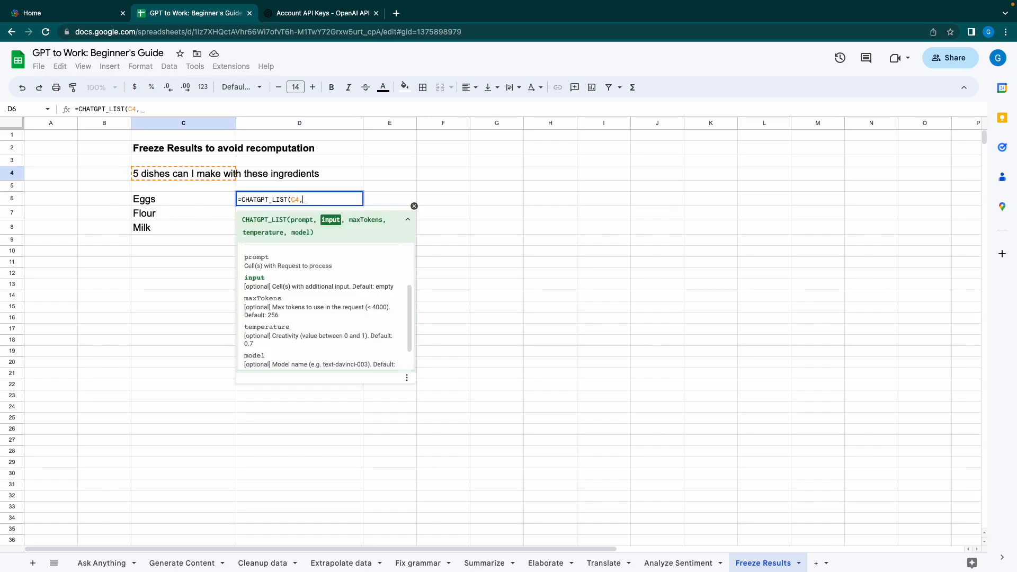
left_click_drag(148, 199, 147, 228)
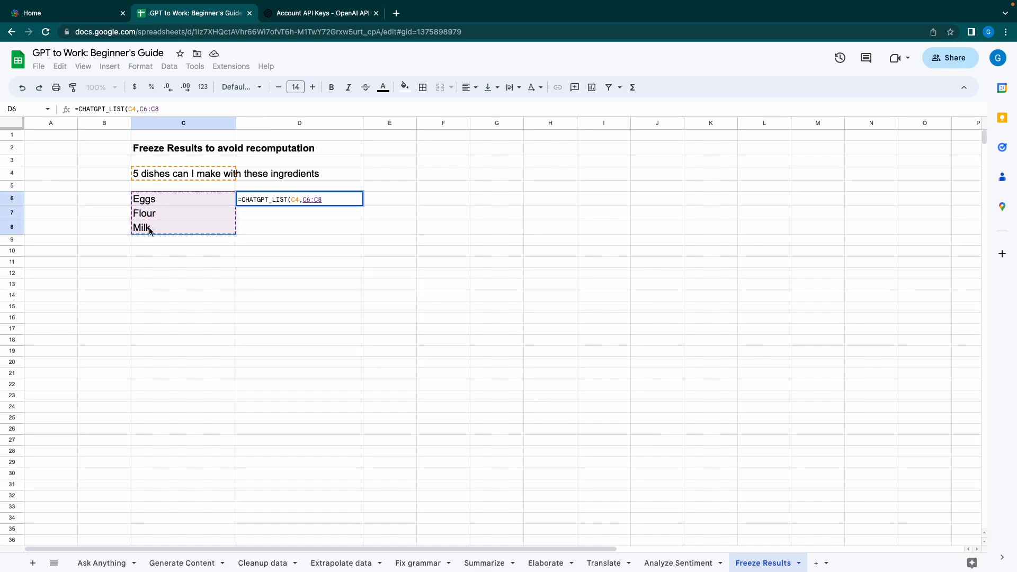
type(")")
key("Return")
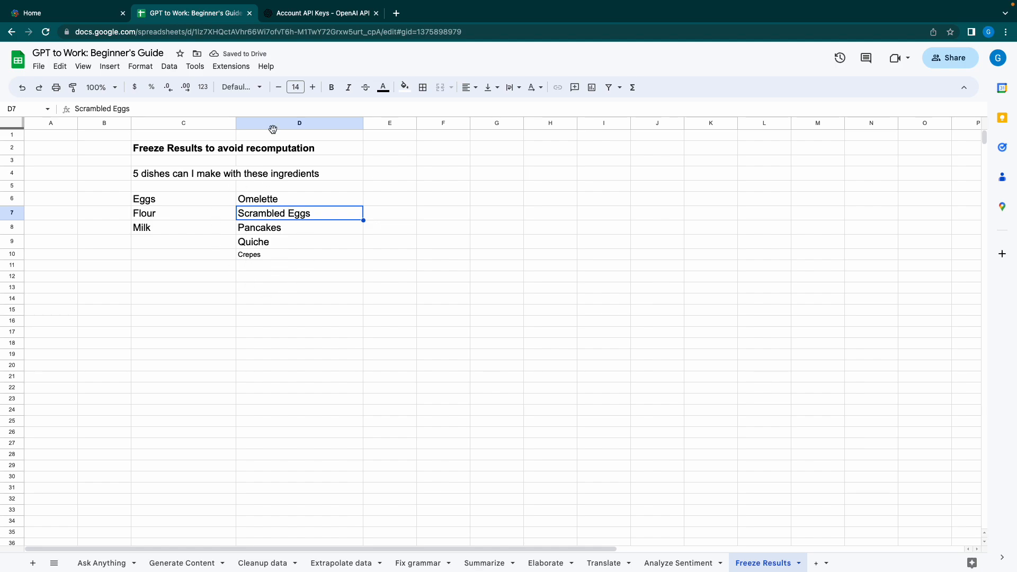
Review the formula in D6, freeze the ChatGPT value for that selected cell with GPT to Work, and check the cell's content.
key("Up")
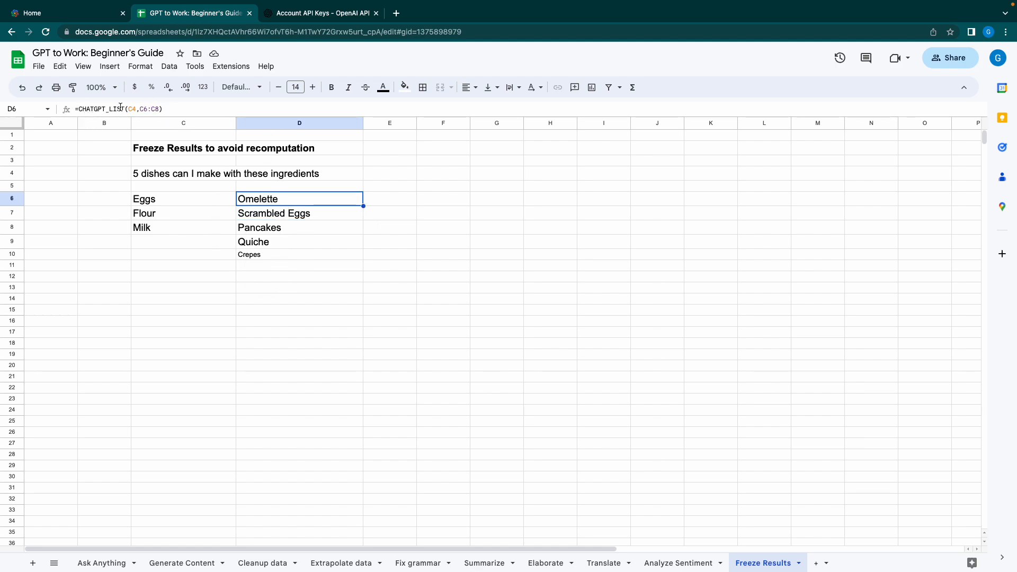
left_click_drag(90, 110, 170, 110)
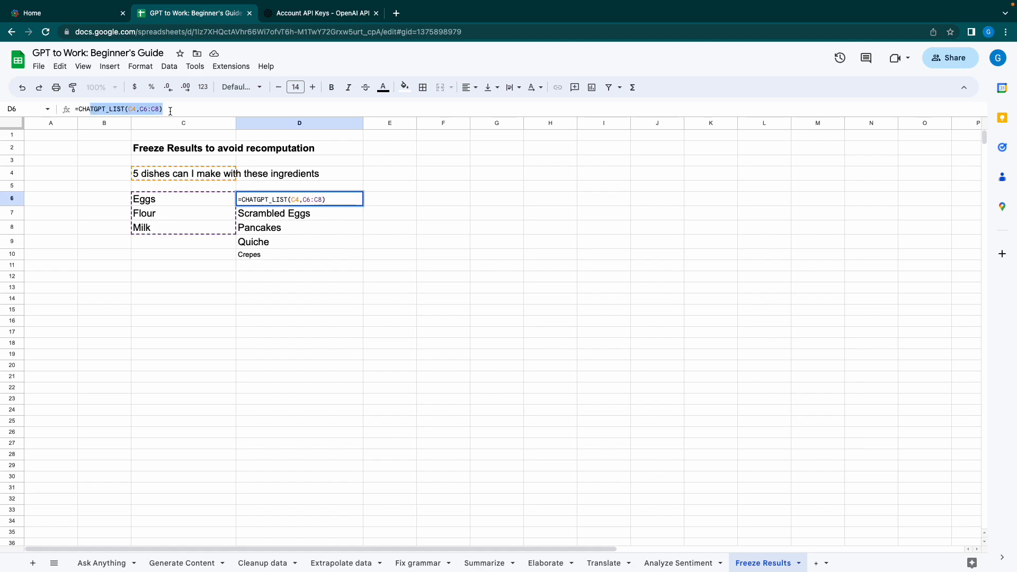
double_click(304, 199)
left_click(205, 292)
left_click(265, 200)
left_click(231, 67)
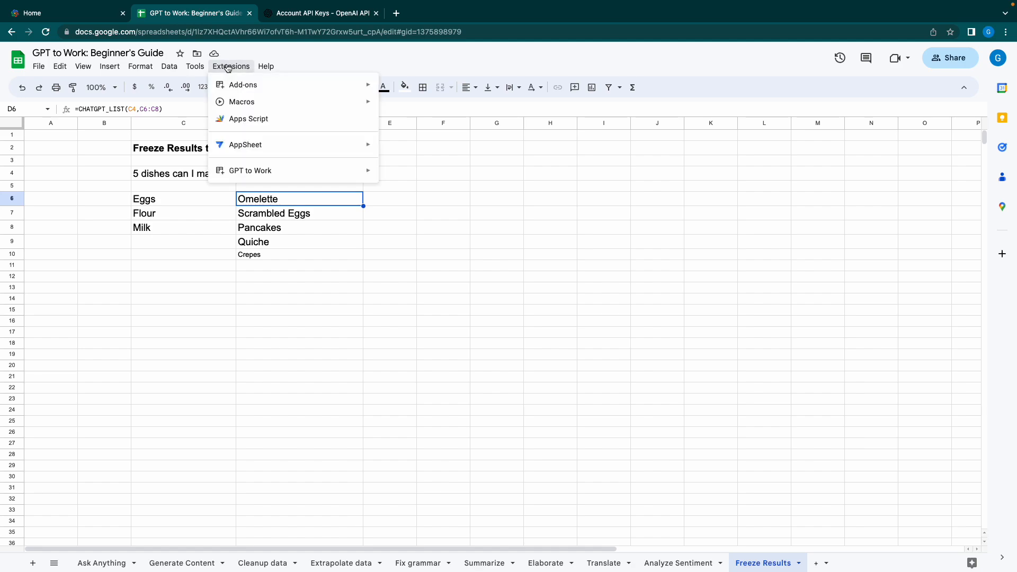
mouse_move(265, 166)
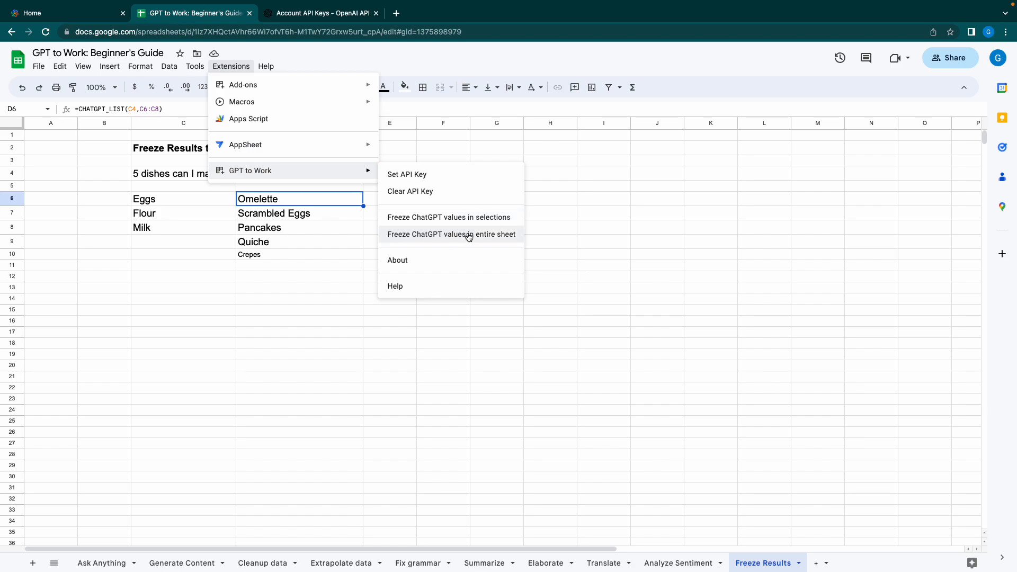
left_click(440, 218)
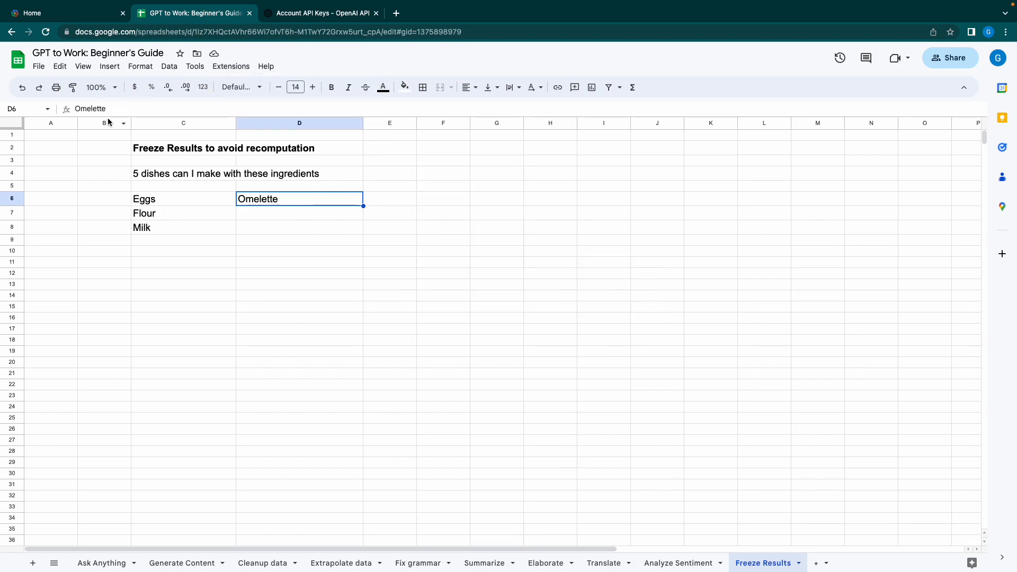
double_click(306, 204)
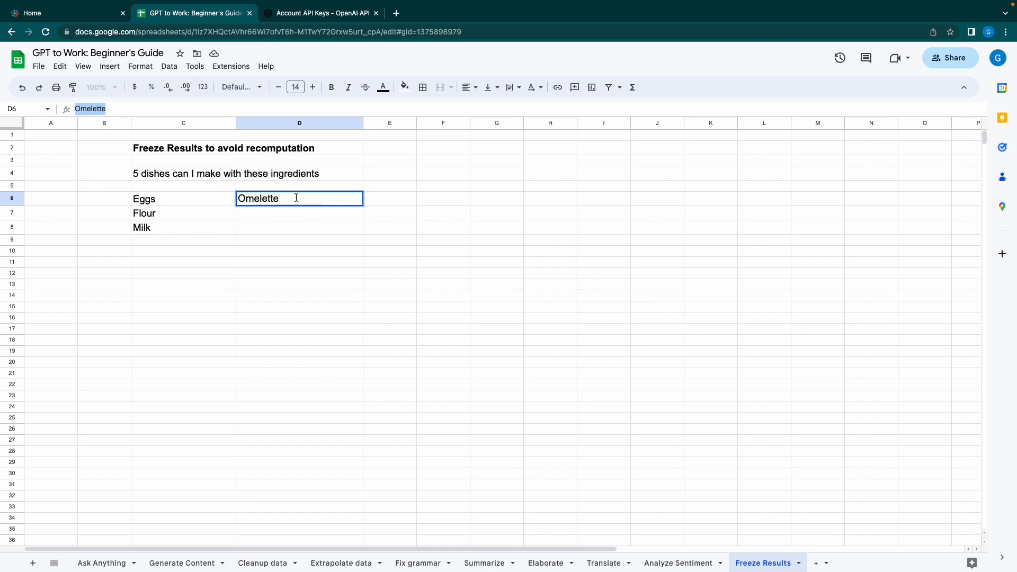
Check the cells below the frozen D6 for the remaining dish names.
left_click(252, 216)
key("Down")
key("Down")
key("Down")
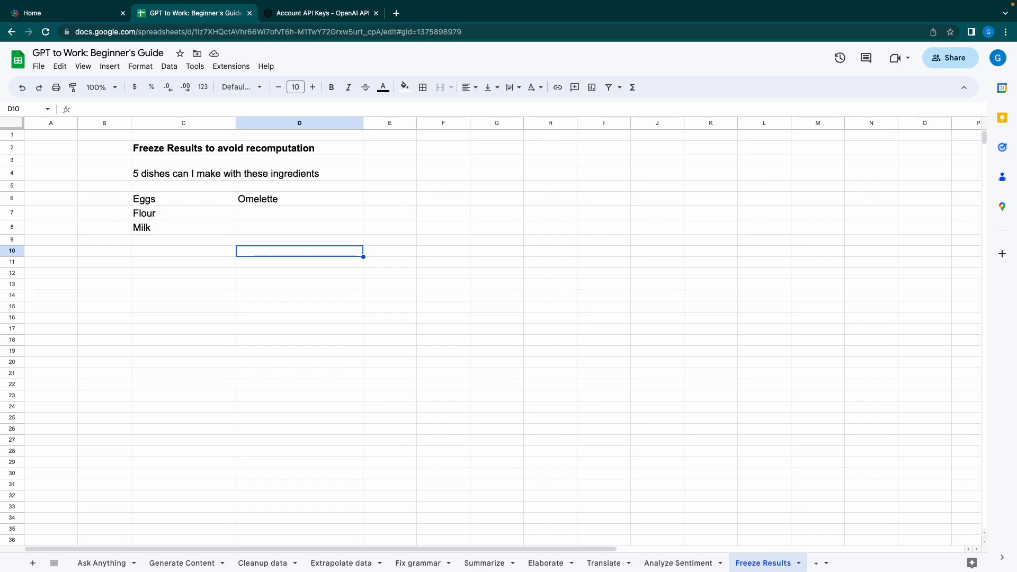
Undo the single-cell freeze of D6 and freeze the ChatGPT values for the whole dish list with GPT to Work.
key("super+z")
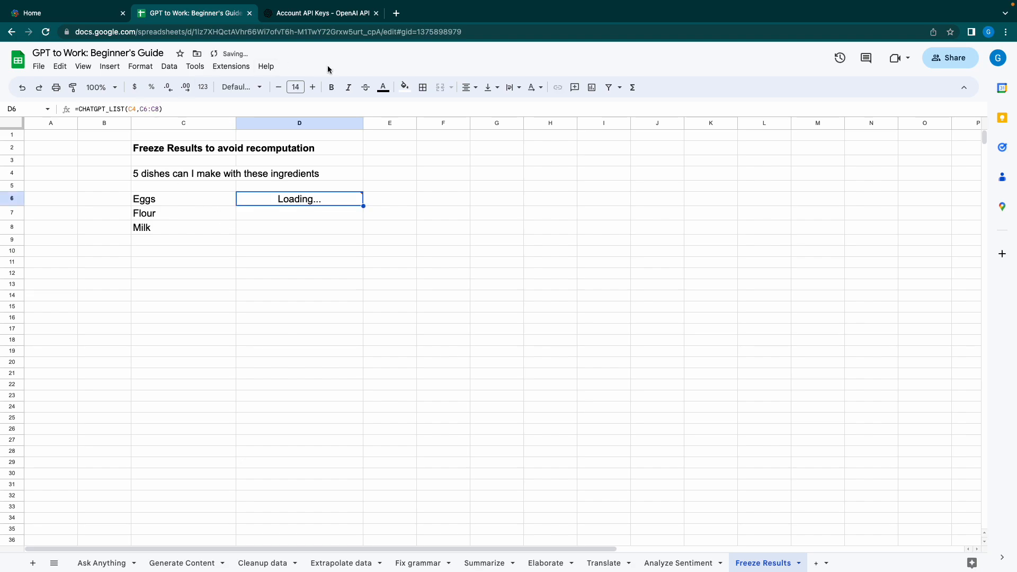
left_click(231, 66)
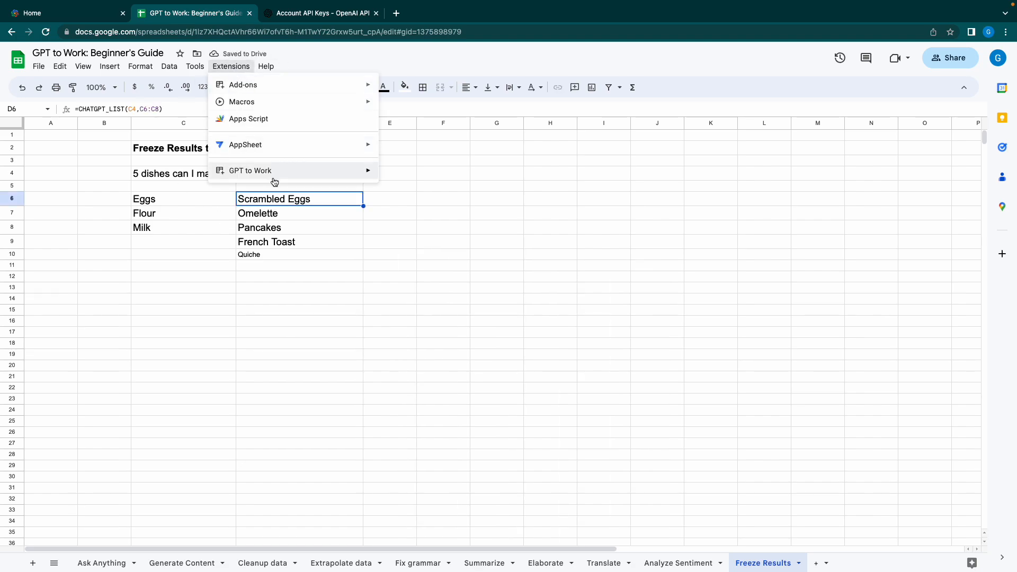
left_click(427, 234)
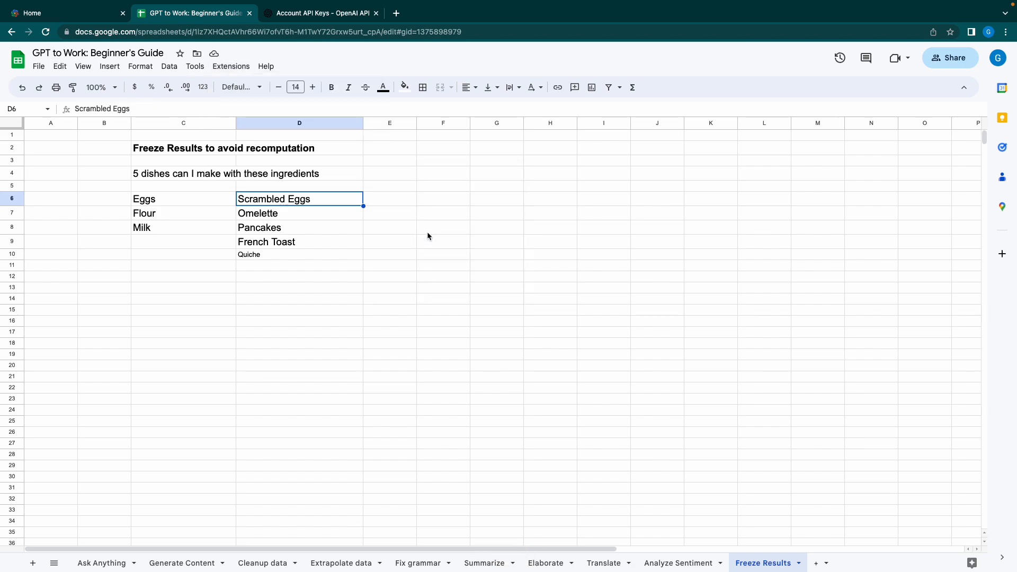
Inspect the content of D6 and the dish cells below it to see whether they hold plain text or a formula.
left_click_drag(141, 110, 66, 111)
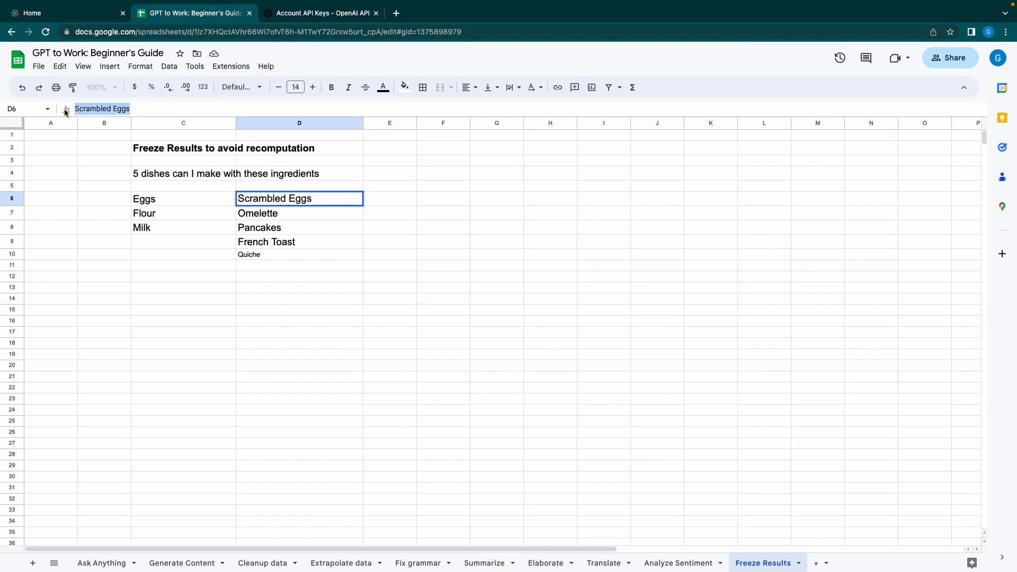
left_click(286, 216)
key("Down")
key("Down")
key("Down")
key("Up")
key("Up")
key("Up")
key("Up")
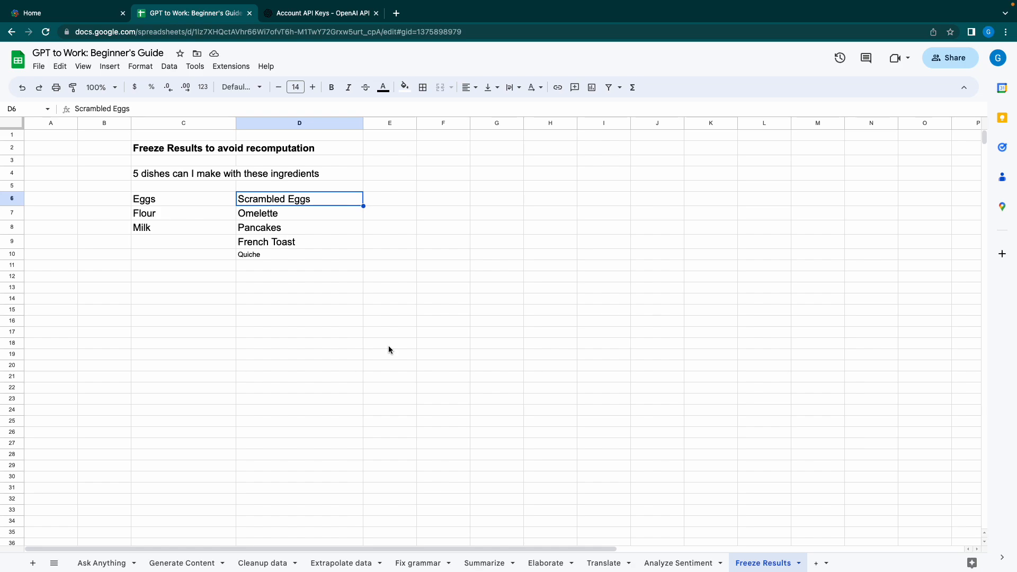
On the Ask Anything sheet, review the rocket prompt in C3 and the CHATGPT formula in D3.
left_click(102, 564)
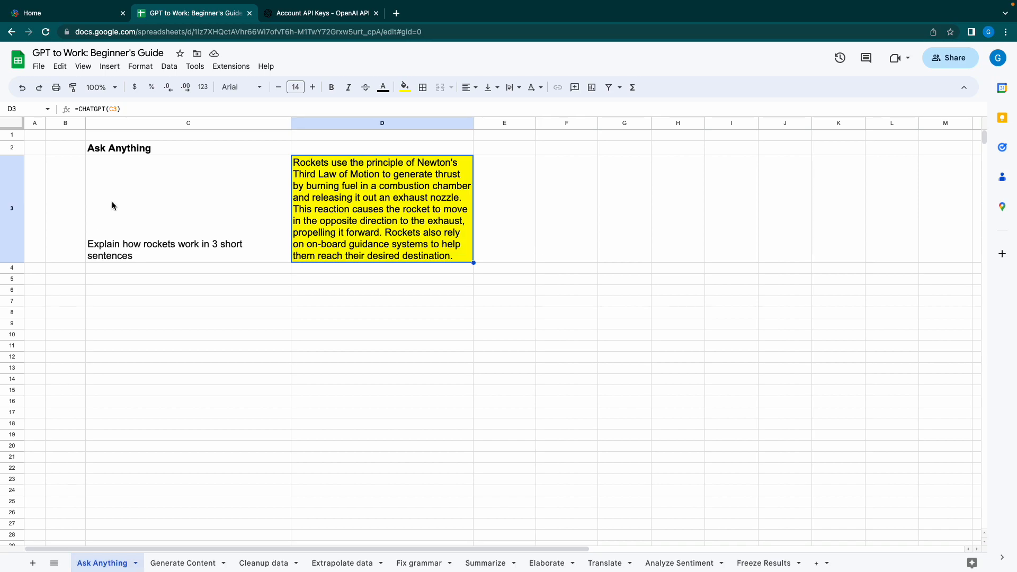
left_click(200, 201)
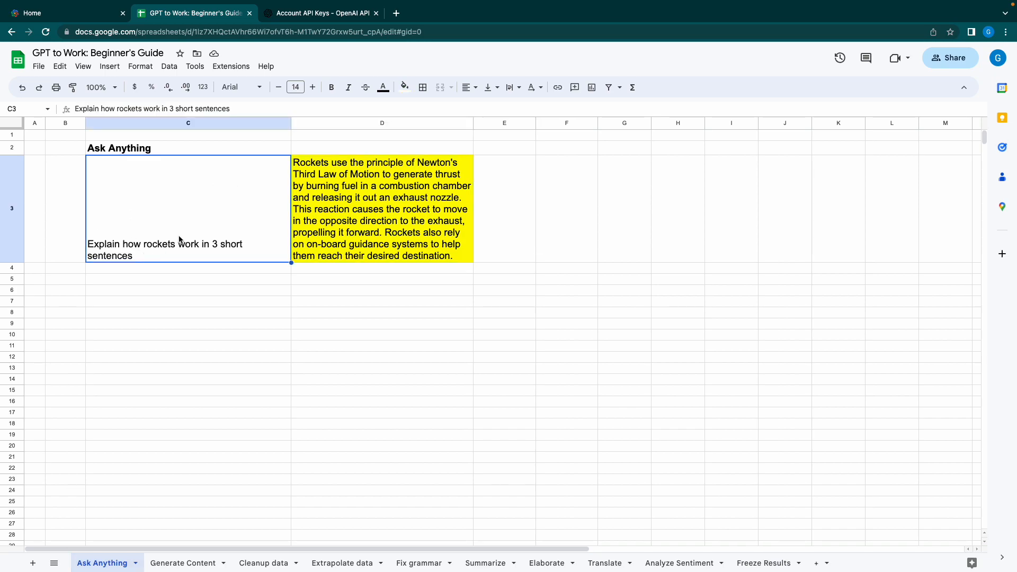
left_click(364, 214)
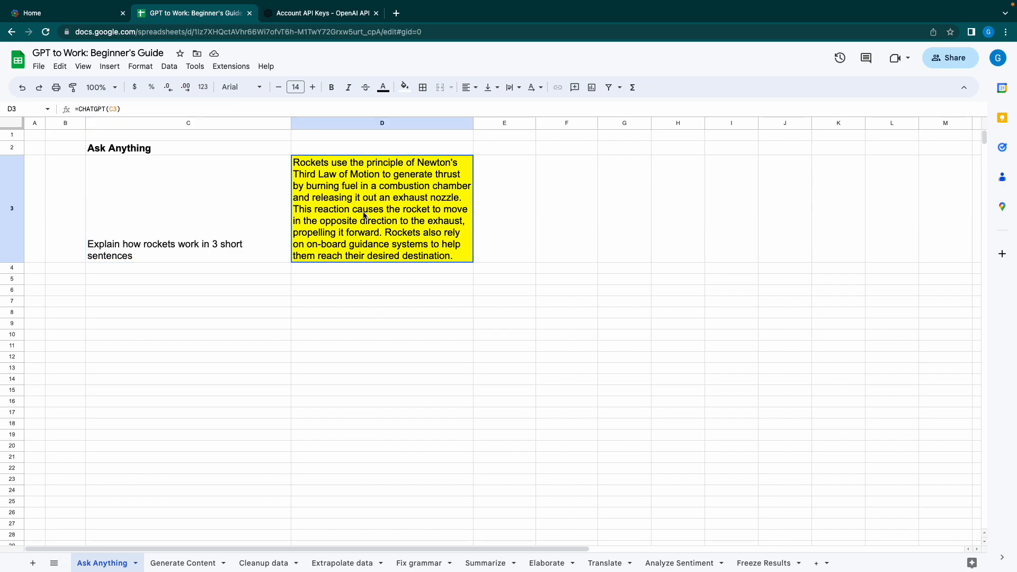
left_click(75, 110)
left_click_drag(76, 109, 107, 110)
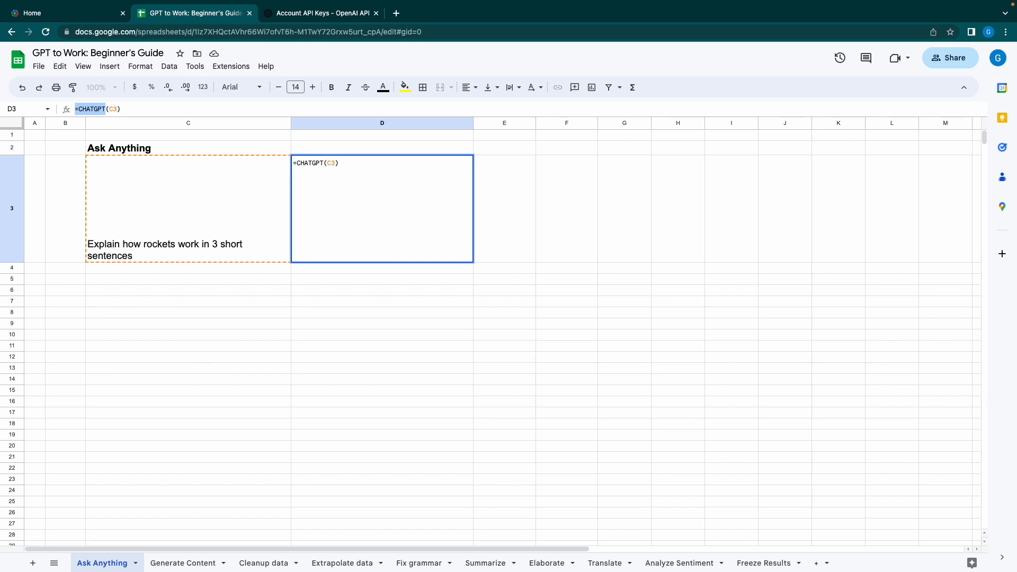
On the Generate Content sheet, review the flower shop names in C4:C8 and the CHATGPT_LIST formula in C4.
left_click(170, 563)
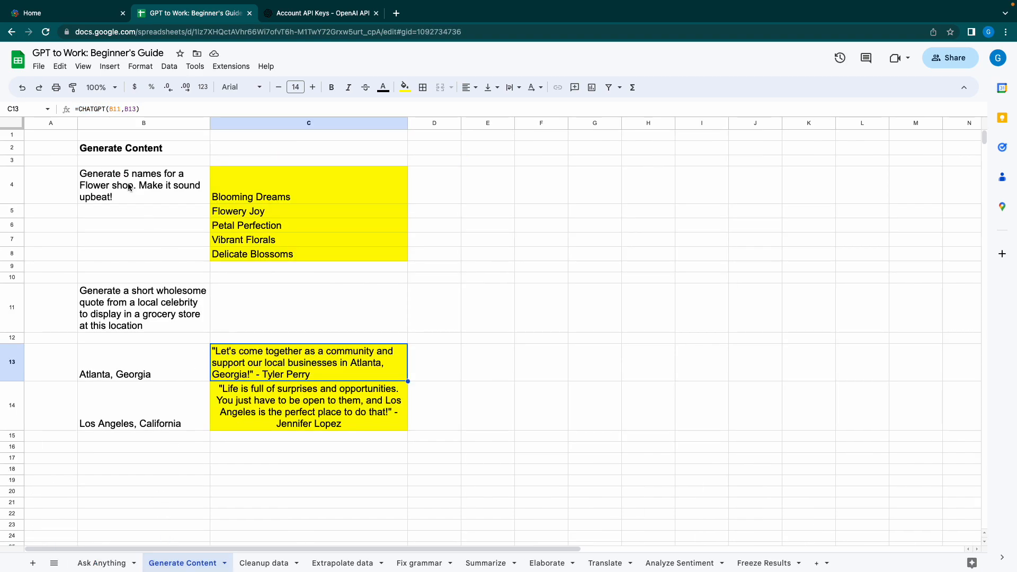
left_click_drag(278, 194, 280, 259)
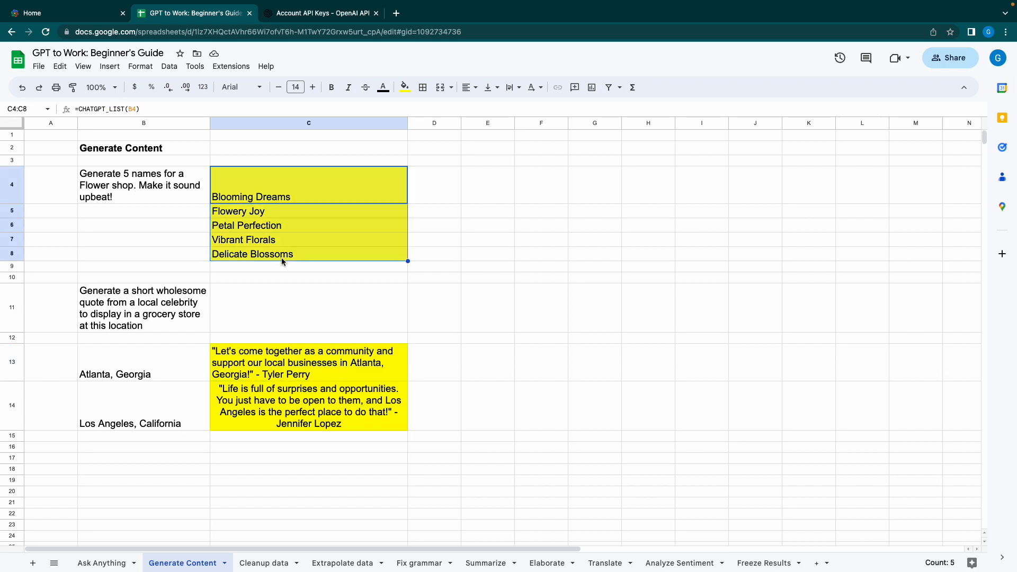
left_click(445, 258)
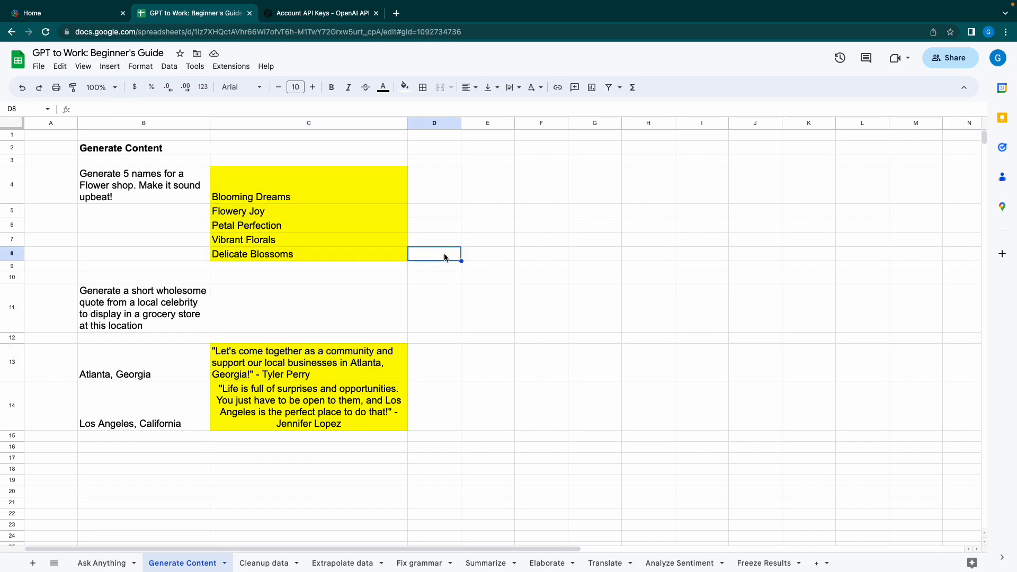
key("Left")
key("Left")
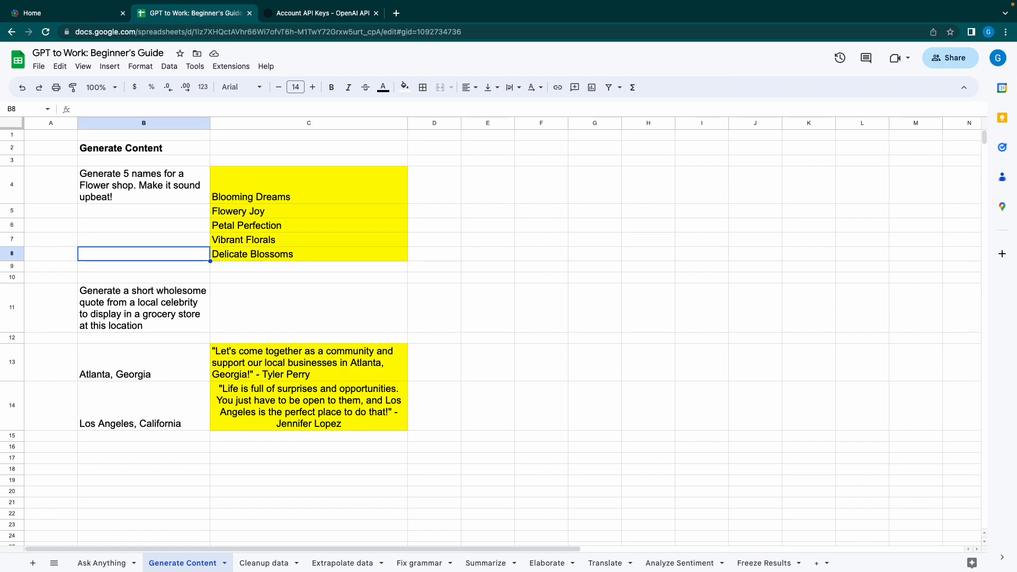
key("Up")
key("Up")
key("Up")
key("Up")
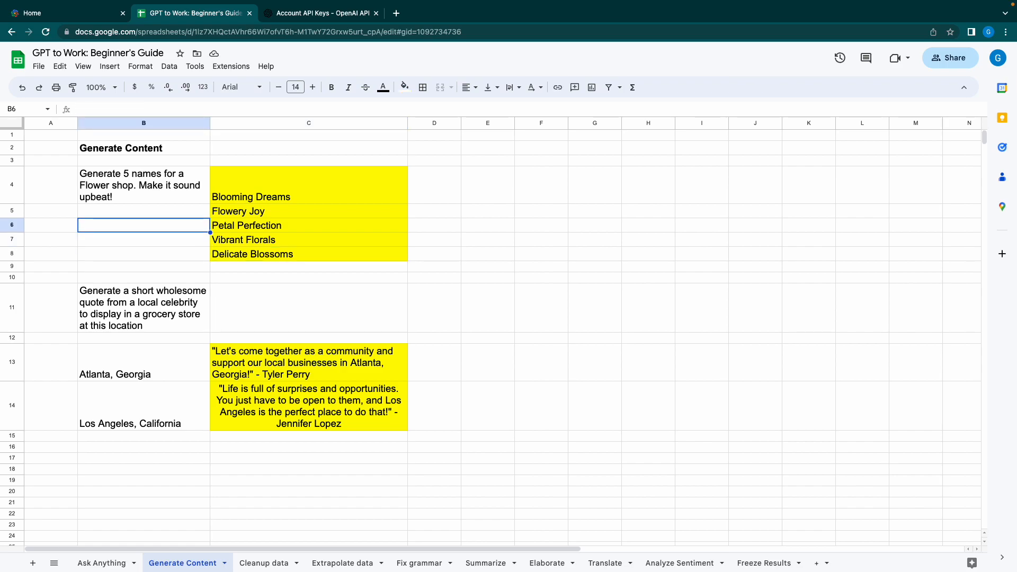
key("Right")
key("Down")
key("Down")
key("Down")
key("Down")
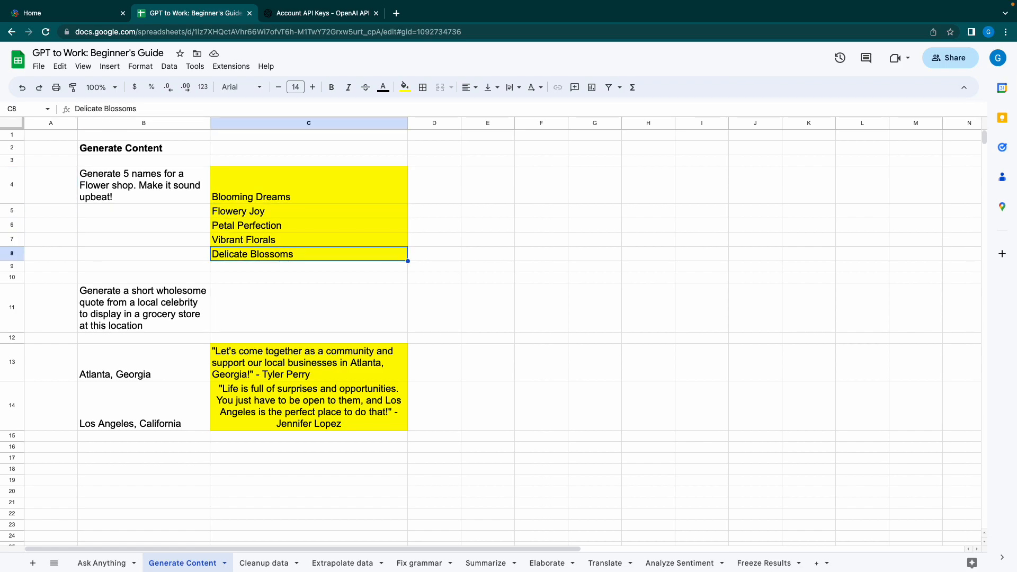
key("Up")
key("Up")
key("Up")
key("Up")
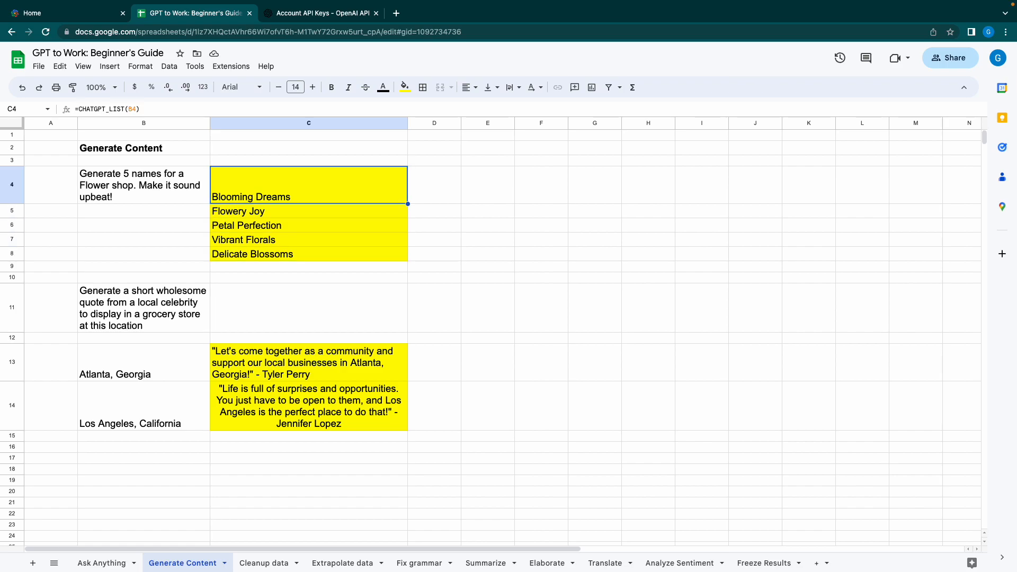
key("Down")
key("Down")
key("Down")
key("Down")
key("Down")
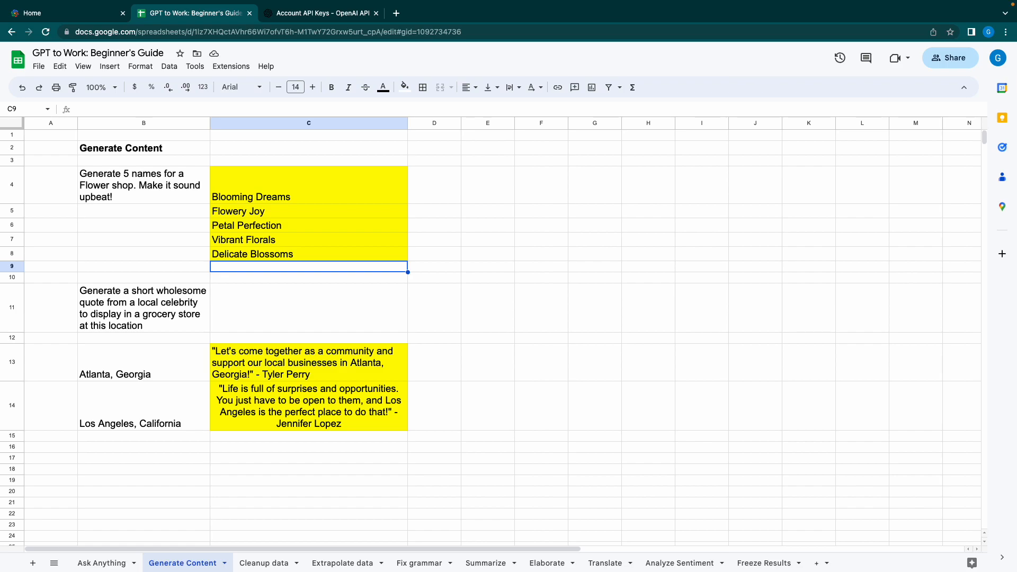
Review the Atlanta quote's CHATGPT formula in C13 and its prompt and input references, B11 and B13.
key("Down")
key("Down")
key("Left")
key("Right")
key("Down")
key("Down")
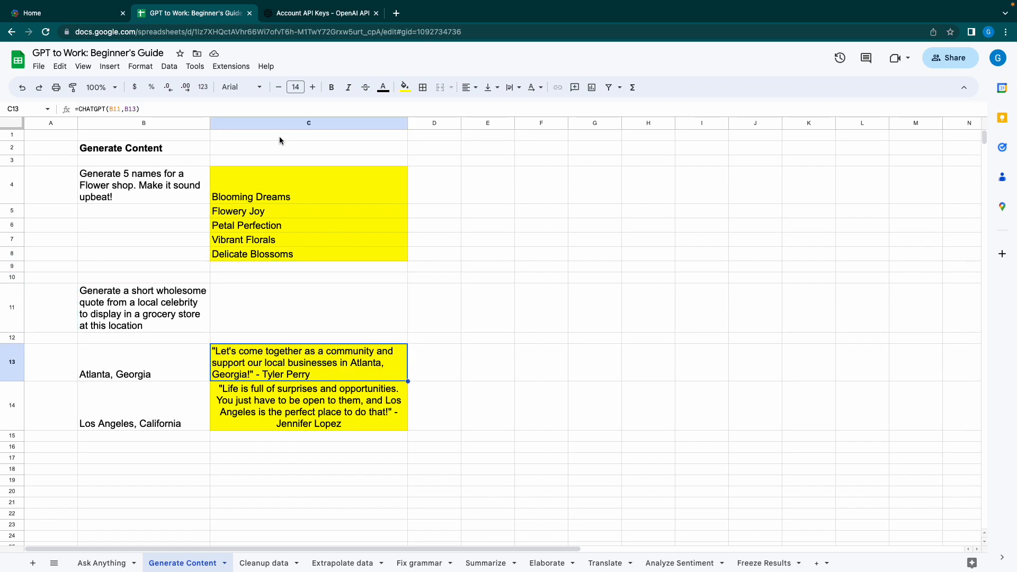
left_click(117, 110)
double_click(133, 110)
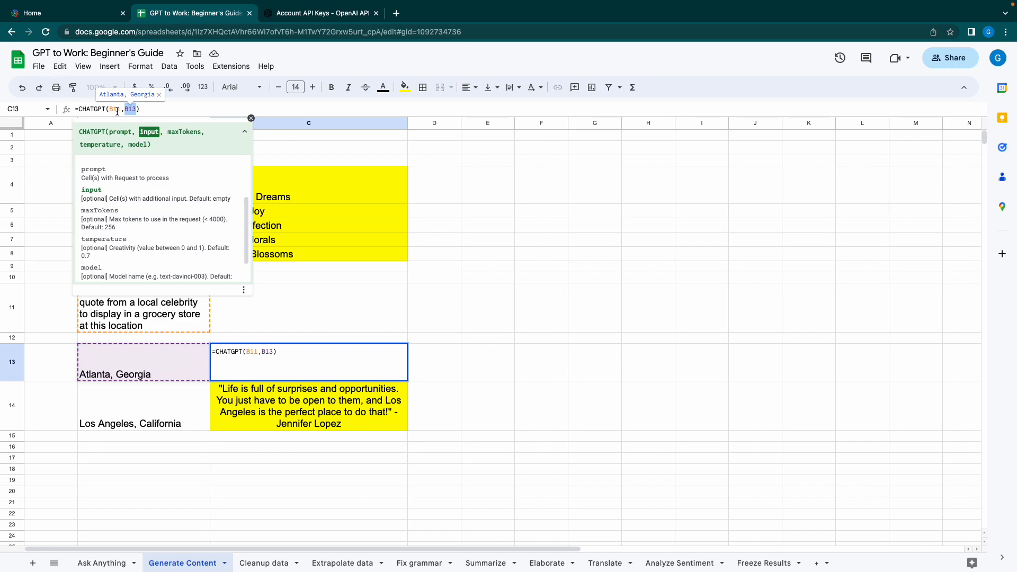
left_click(309, 318)
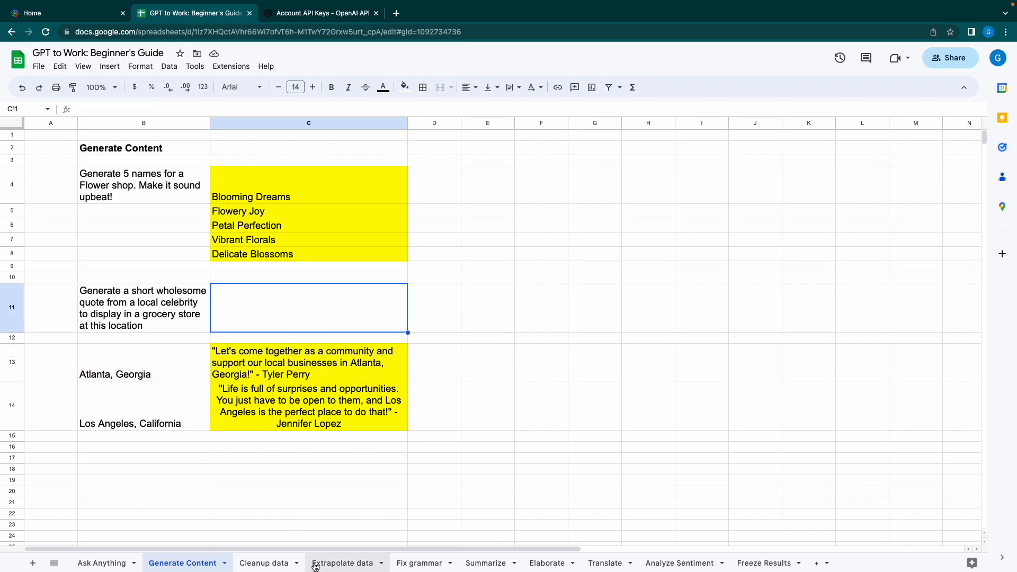
On the Cleanup data sheet, review the example range B4:C7 and the CHATGPT_FILL formula in C8.
left_click(268, 562)
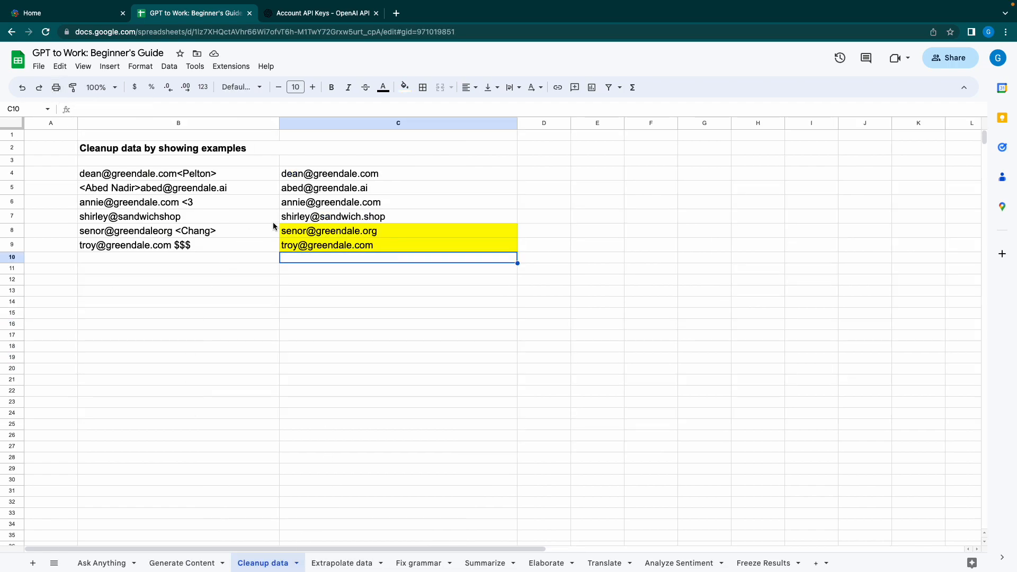
left_click_drag(142, 178, 306, 215)
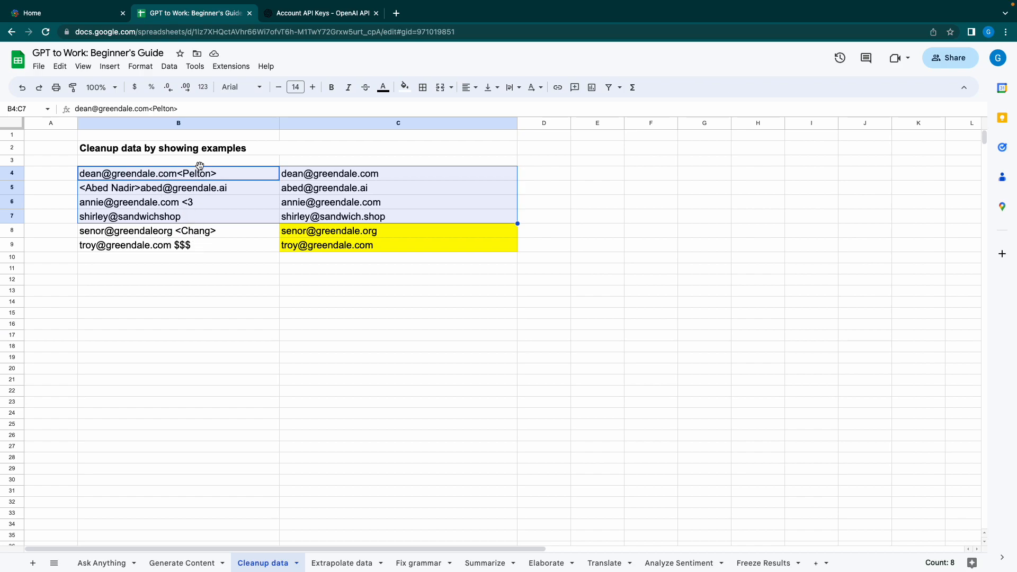
left_click(252, 234)
left_click(366, 235)
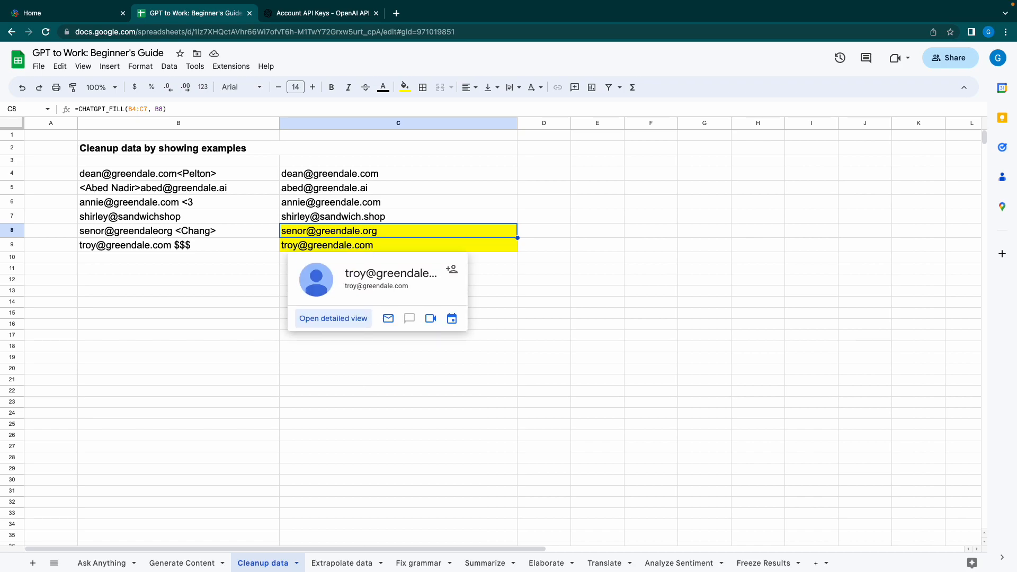
On the Extrapolate data sheet, review the Amazon row and the CHATGPT_FILL formula behind its Product cell.
left_click(353, 563)
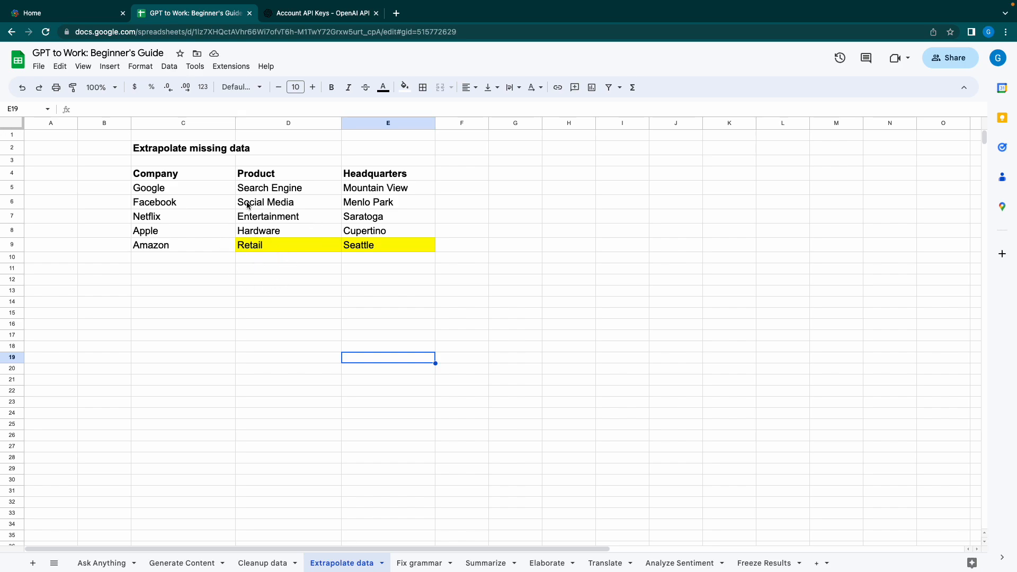
left_click(249, 232)
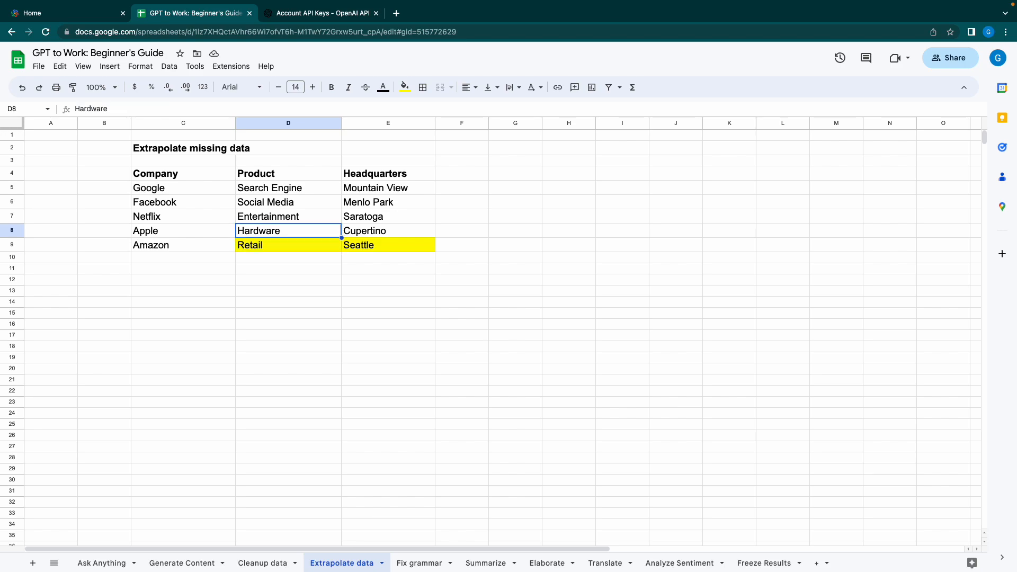
key("Right")
key("Down")
key("Left")
key("Left")
key("Left")
key("Right")
key("Right")
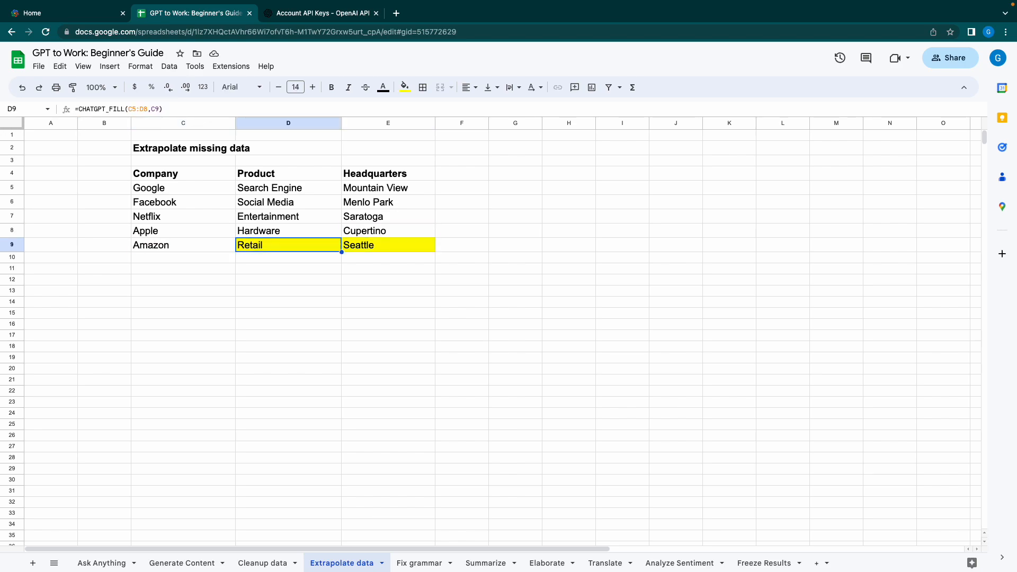
left_click(182, 250)
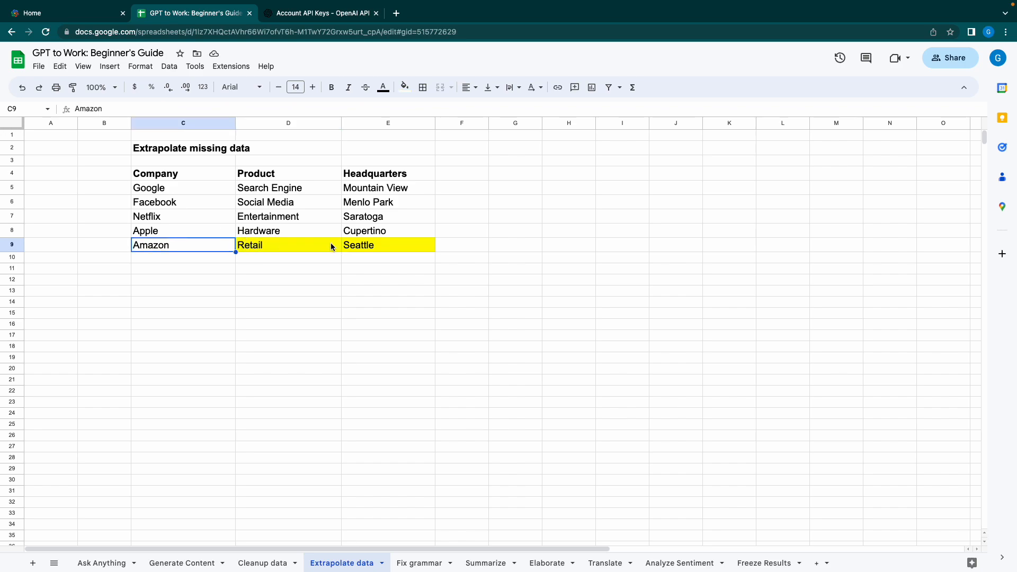
On the Fix grammar sheet, compare the sentence in C4 with the CHATGPT_FIX formula in D4.
left_click(412, 564)
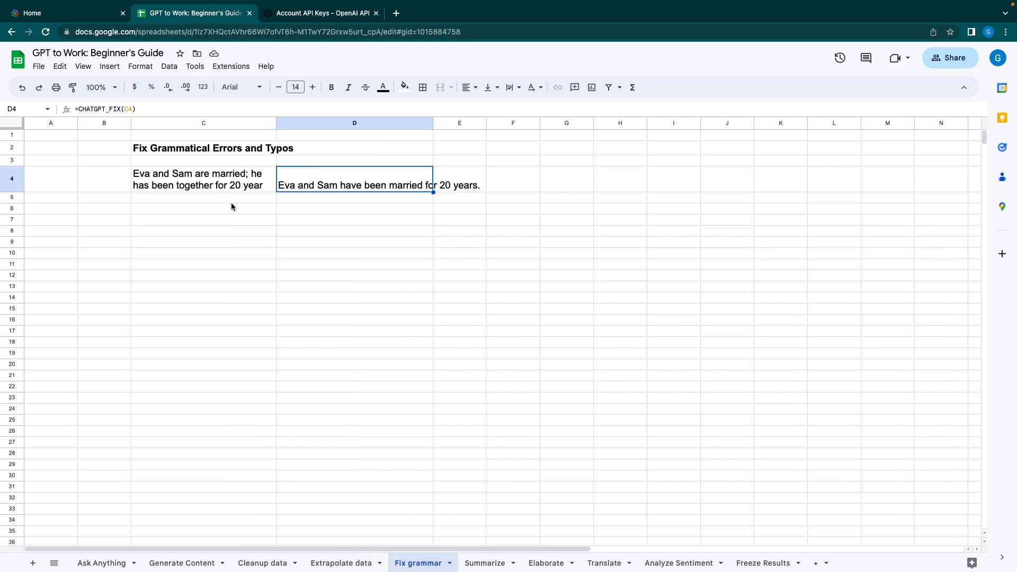
left_click(236, 179)
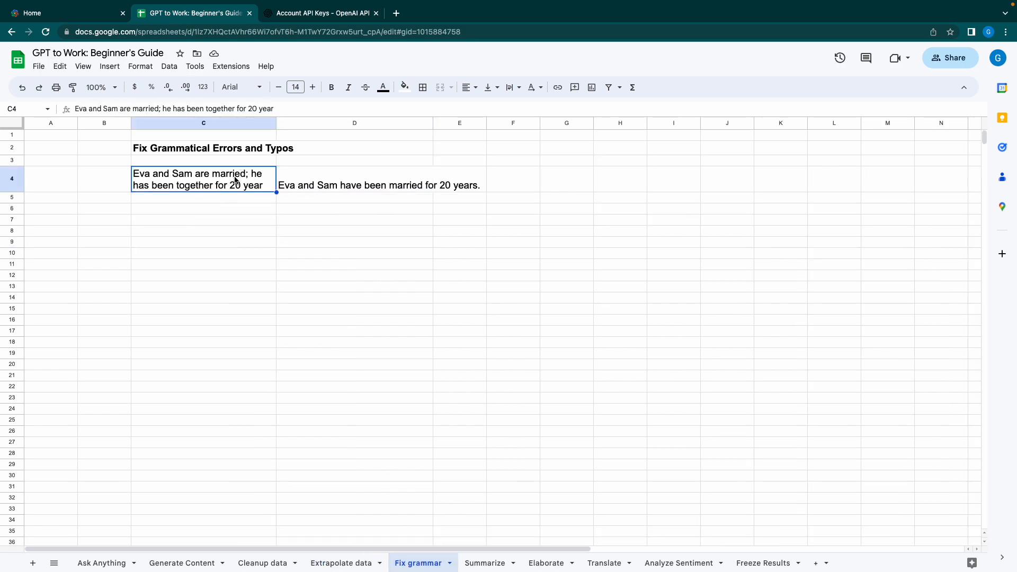
left_click(390, 186)
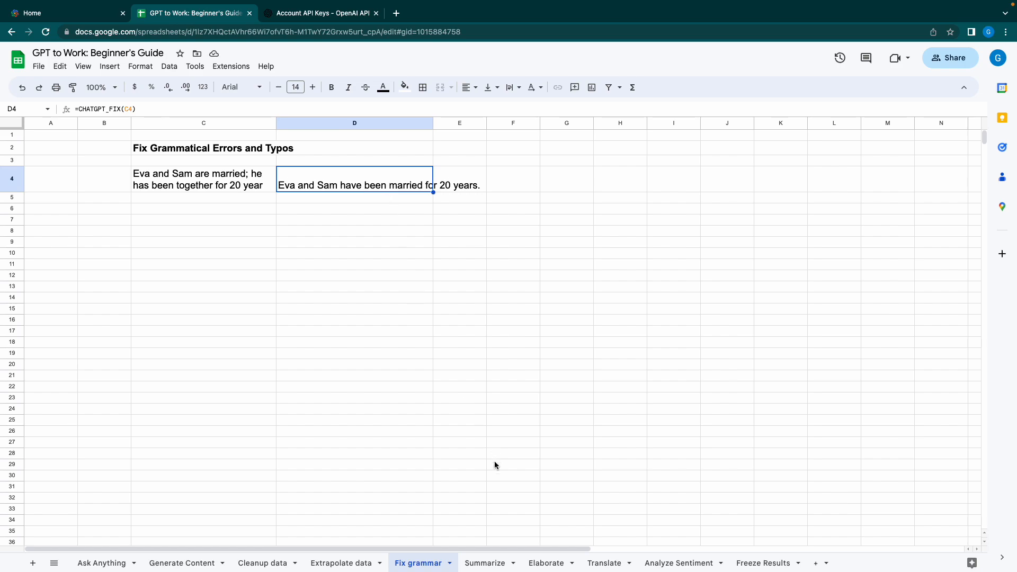
On the Summarize sheet, review the Mars rover text in C5 and the CHATGPT_SUMMARIZE formula in D5, including its maxTokens argument.
left_click(483, 562)
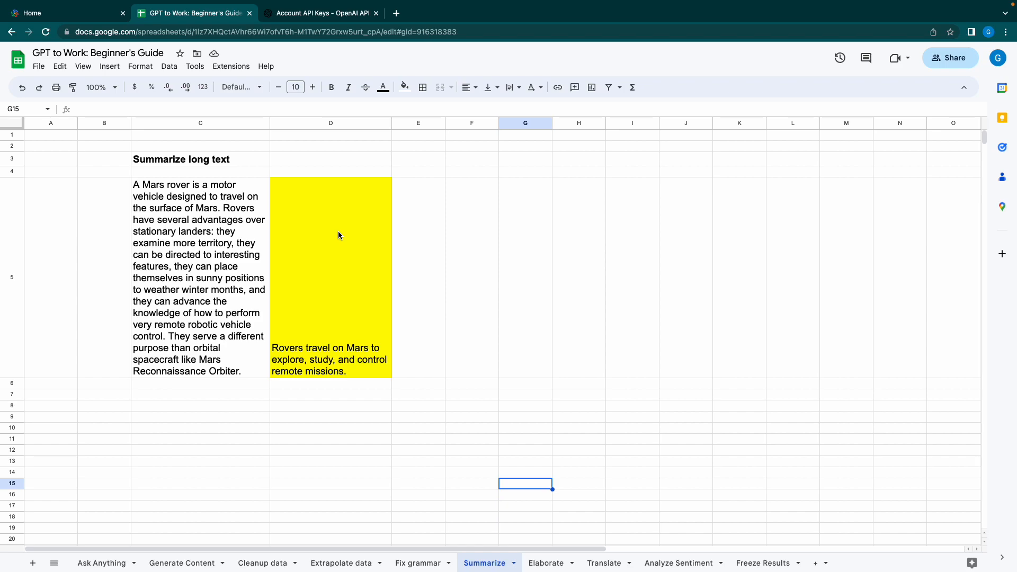
left_click(245, 249)
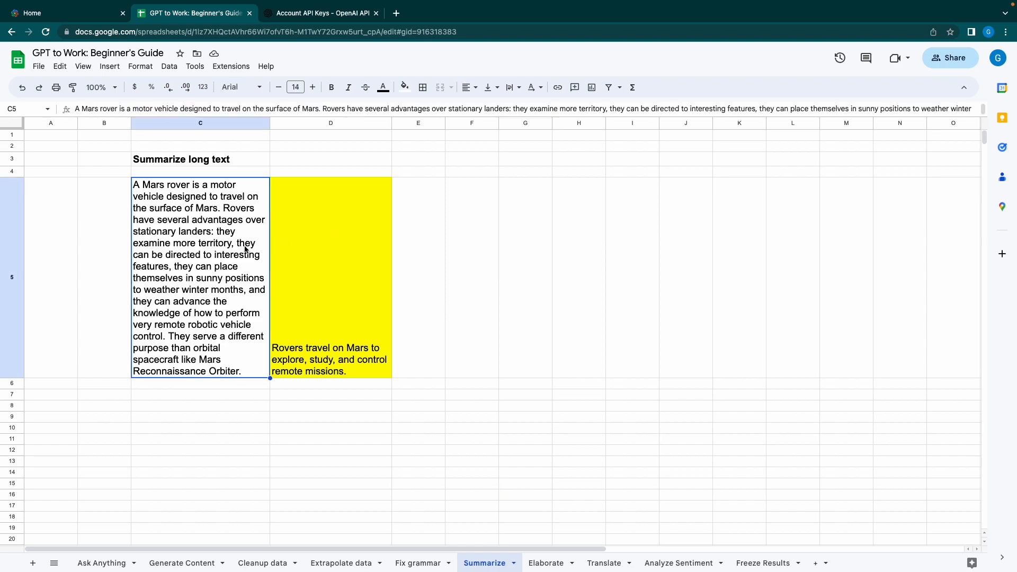
left_click(358, 247)
left_click(225, 254)
left_click(352, 259)
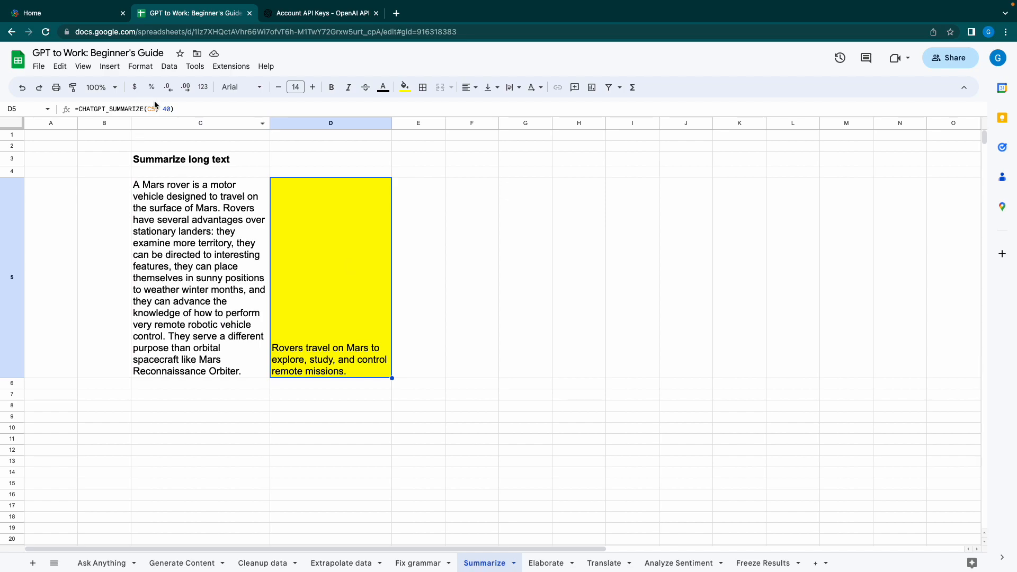
left_click(171, 109)
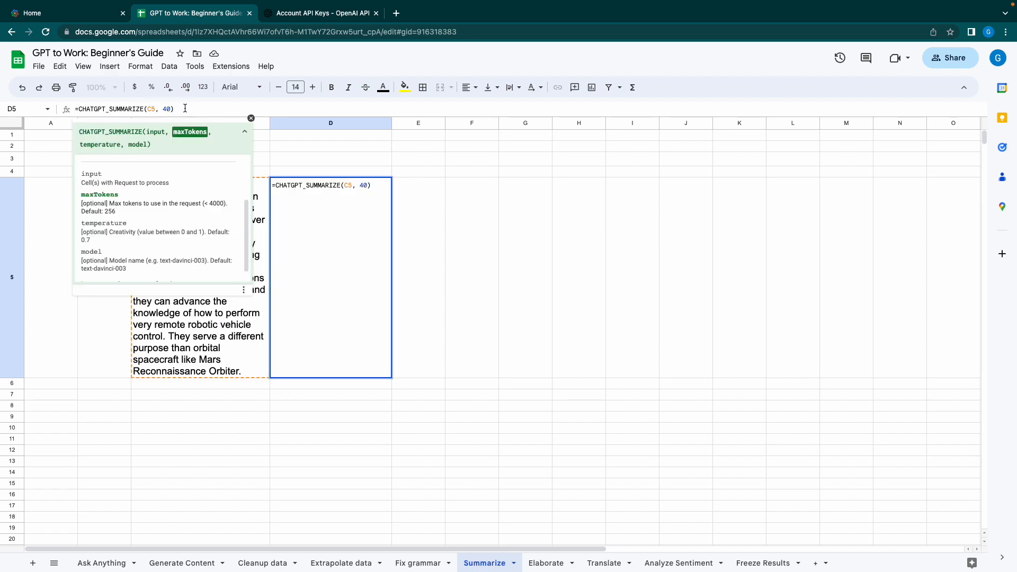
On the Summarize sheet, review the optional temperature and model arguments of the CHATGPT_SUMMARIZE formula in D5.
left_click_drag(122, 147, 79, 146)
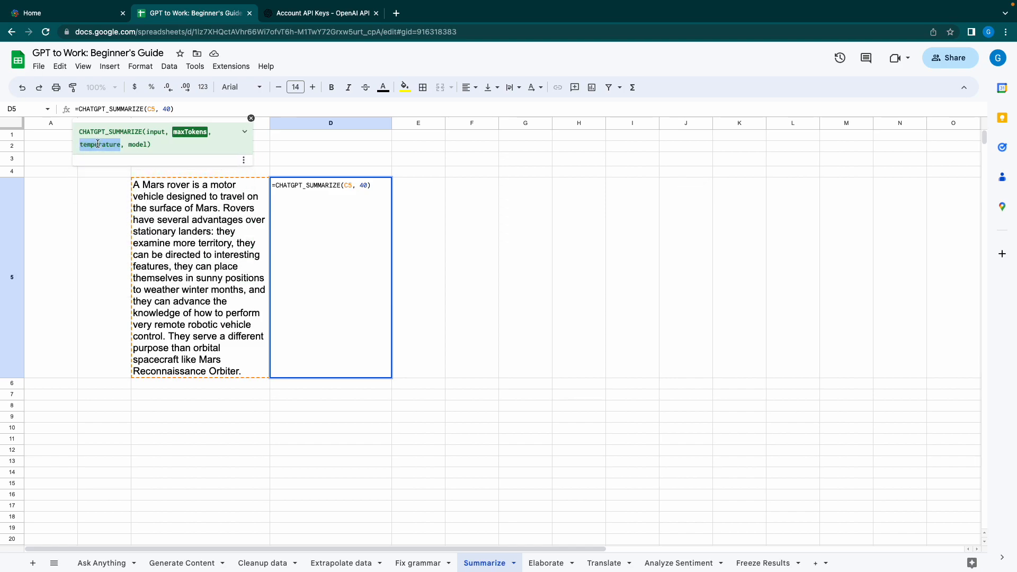
left_click(219, 291)
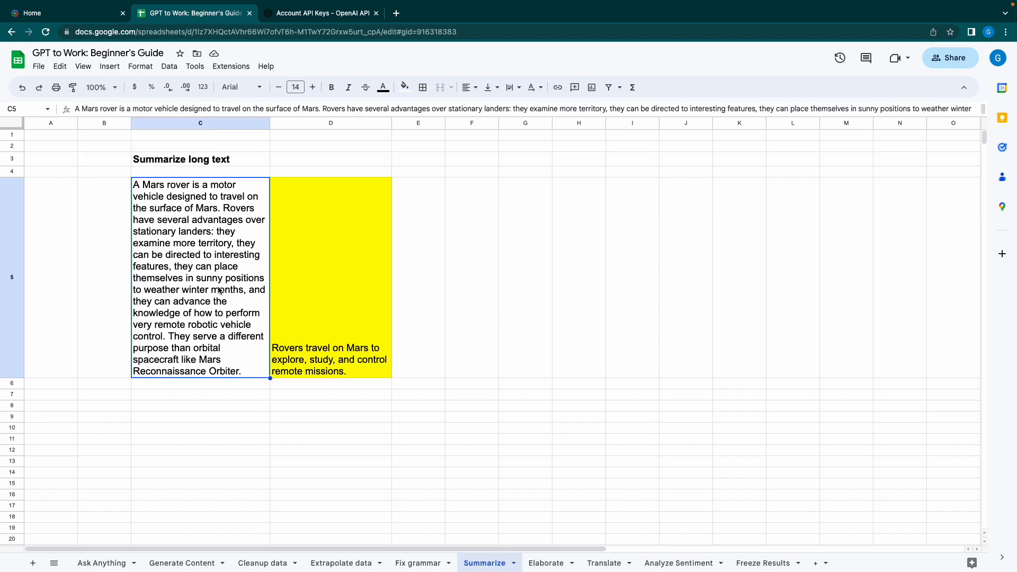
key("Up")
key("Down")
key("Right")
left_click(180, 107)
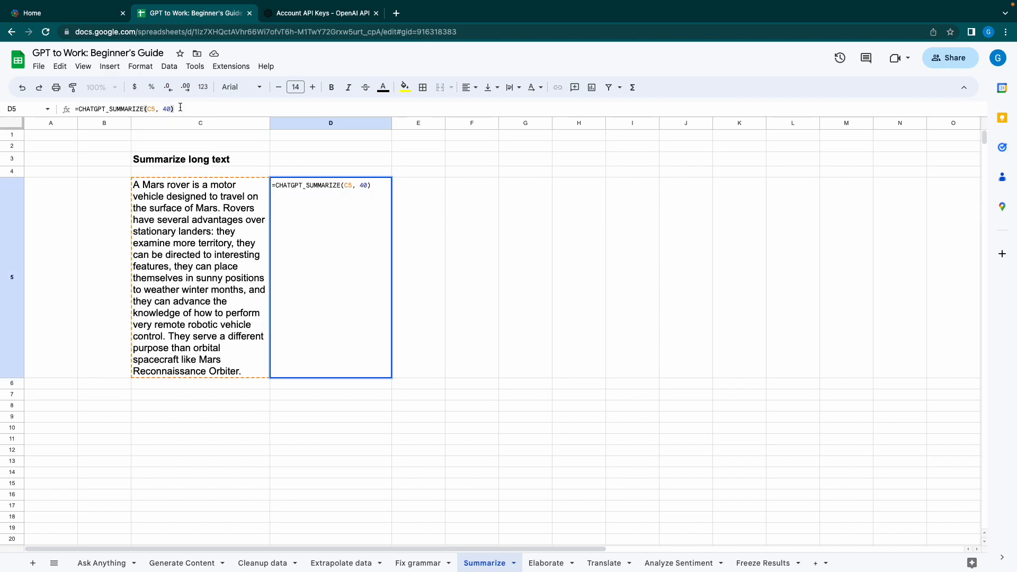
key("Left")
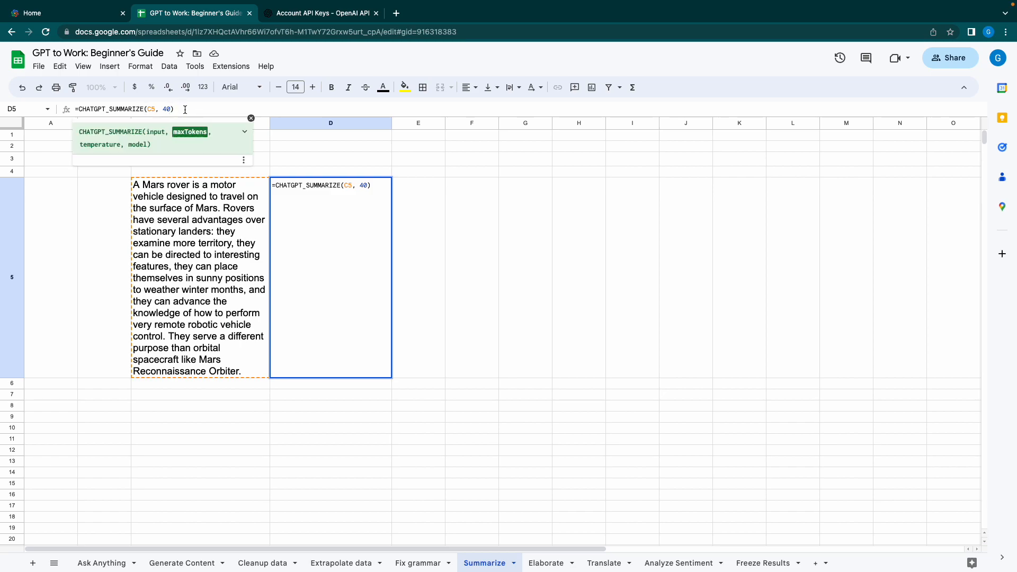
mouse_move(143, 145)
left_mouse_down()
mouse_move(124, 146)
mouse_move(144, 146)
left_mouse_up()
left_click(130, 146)
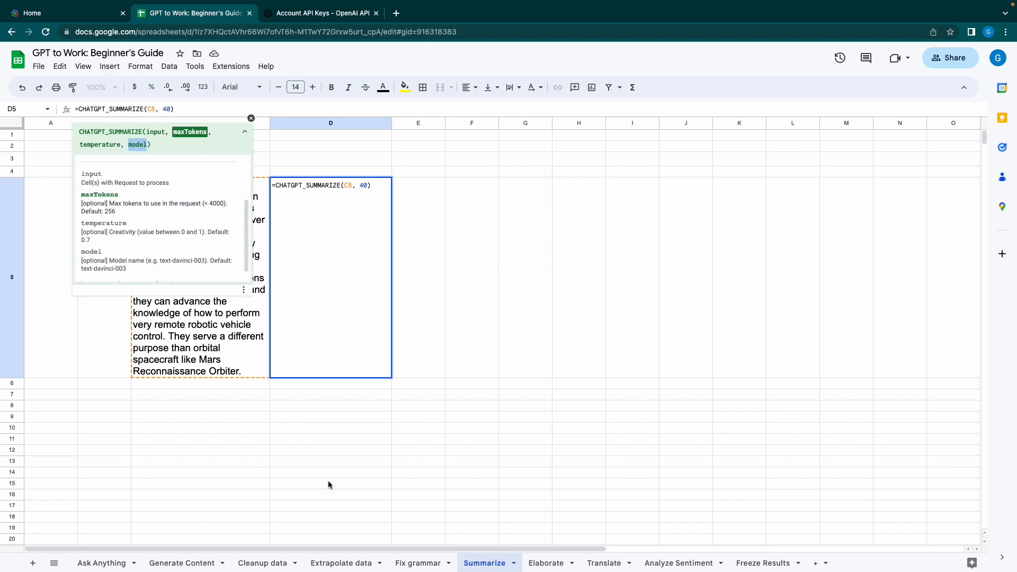
On the Elaborate sheet, review the super-villains text in D4 and the maxTokens and temperature arguments of its CHATGPT_ELABORATE formula.
left_click(541, 563)
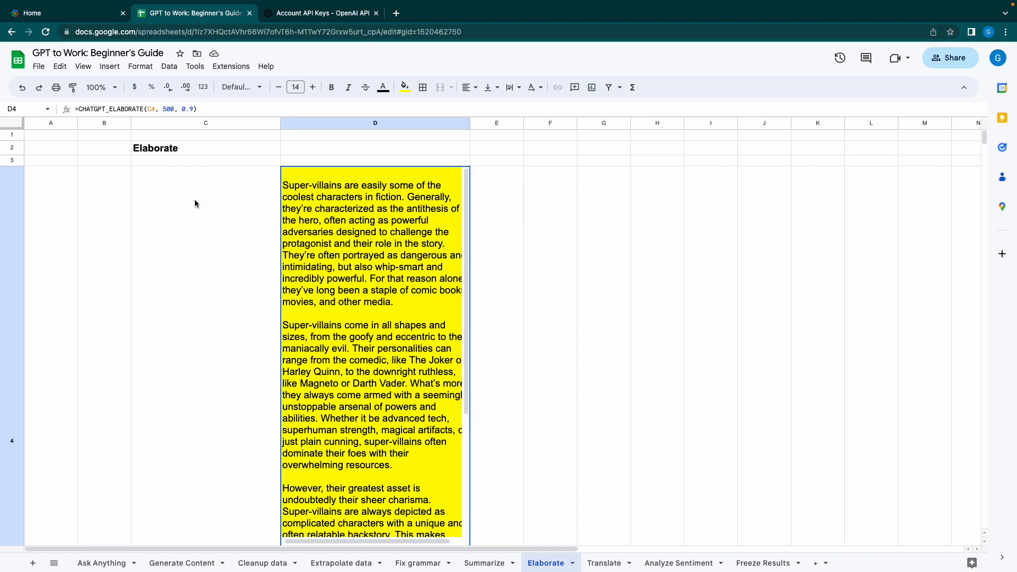
scroll(194, 204, "down", 3)
scroll(194, 201, "up", 3)
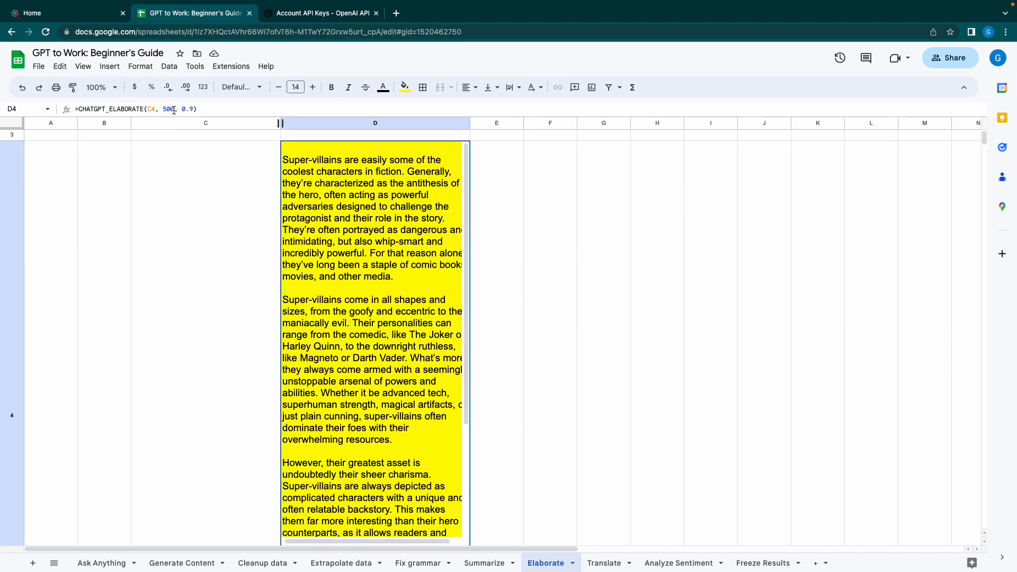
left_click_drag(160, 109, 195, 107)
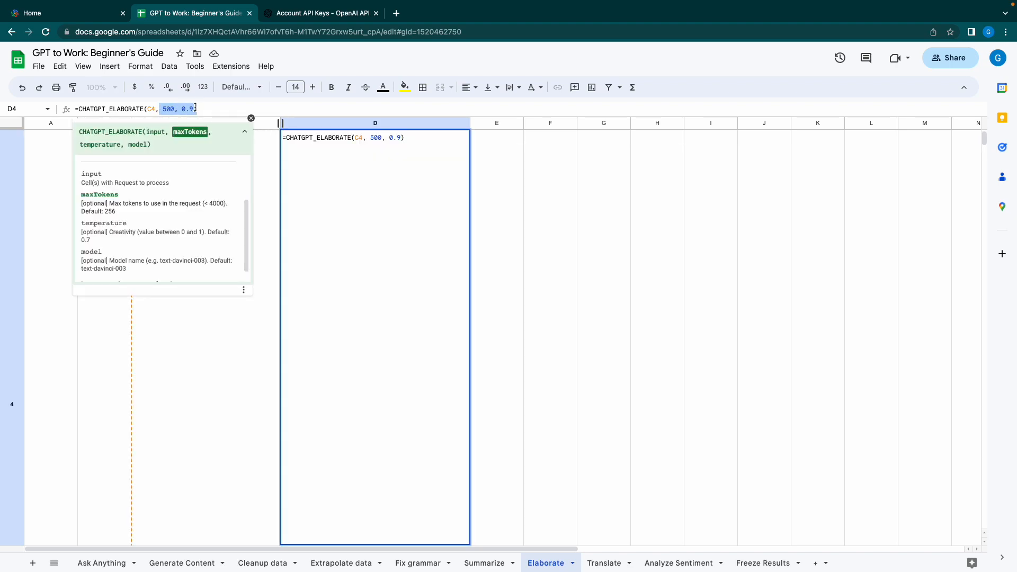
left_click(498, 237)
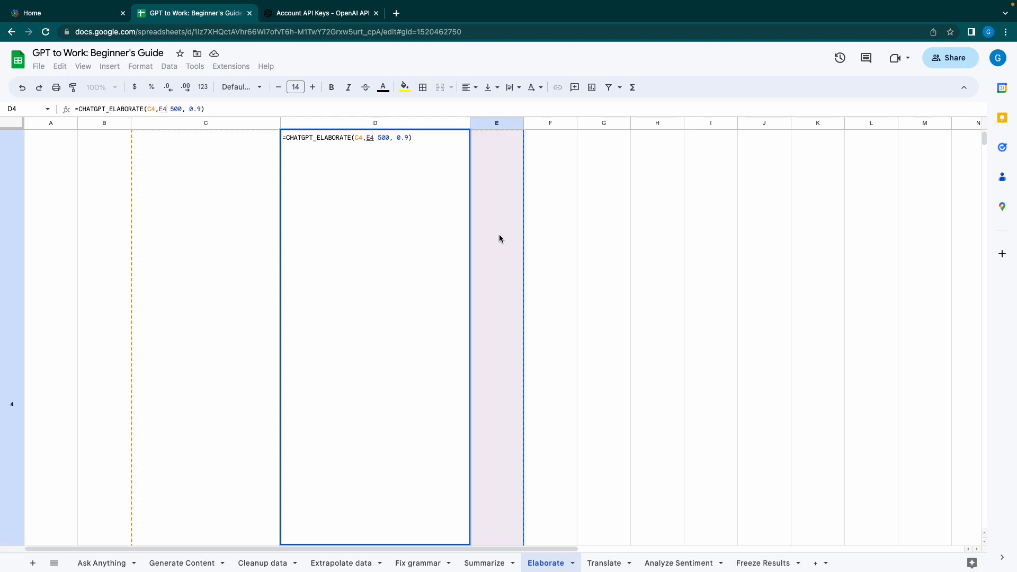
key("Escape")
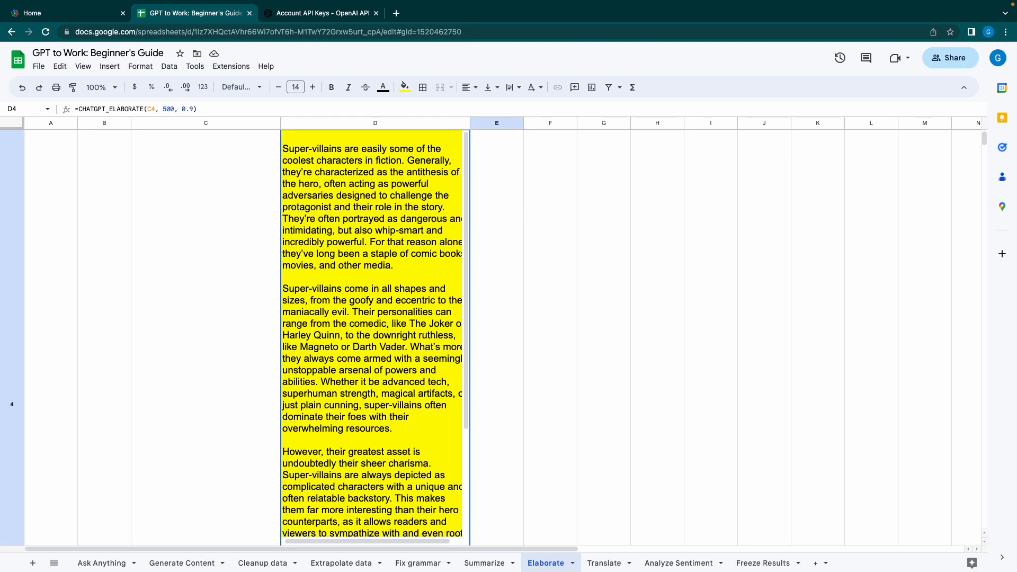
On the Translate sheet, check the CHATGPT_TRANSLATE formula in D5 and set the target language in C5 to spanish.
left_click(595, 562)
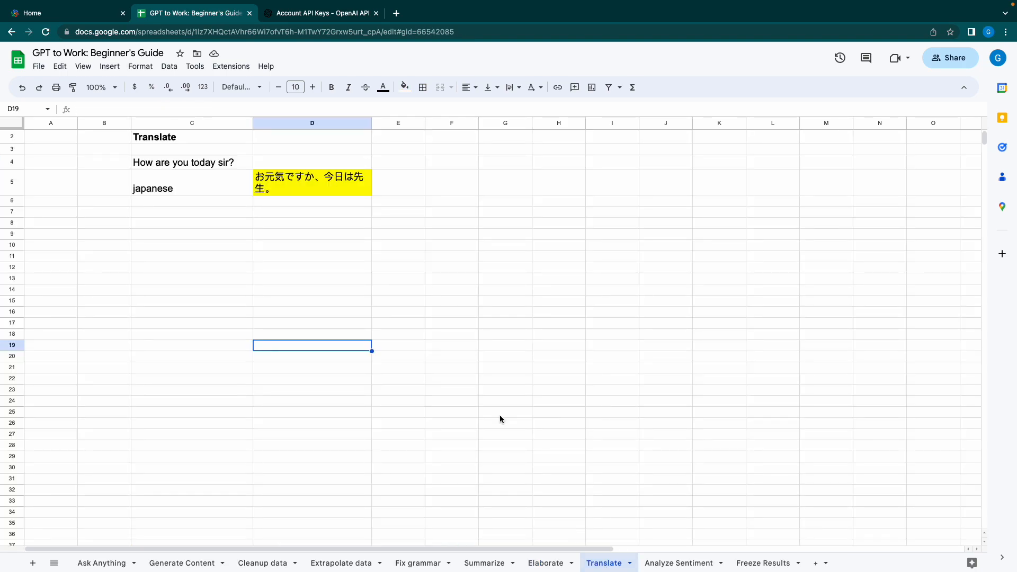
left_click(232, 193)
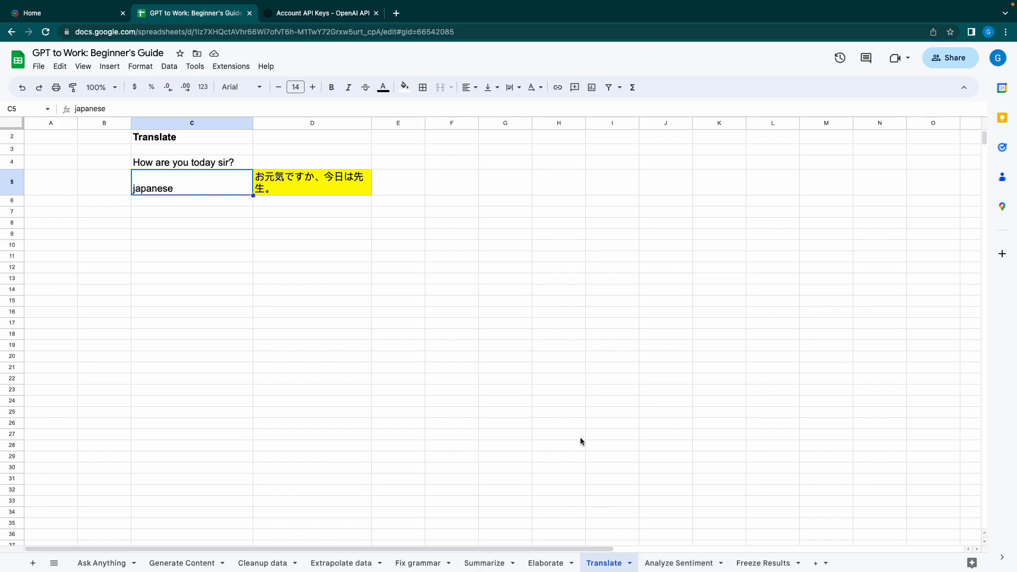
key("Right")
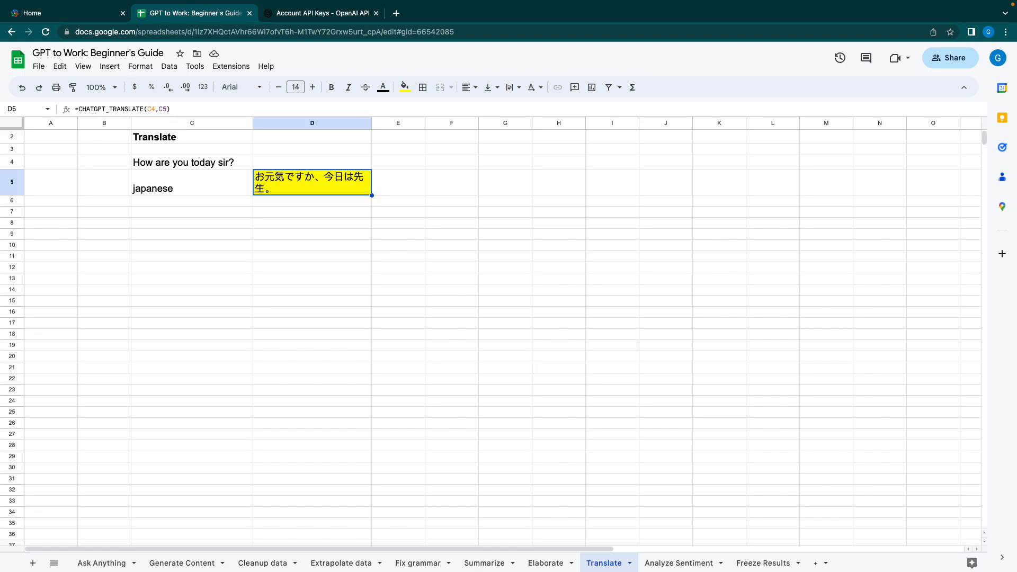
key("Left")
type("spanish")
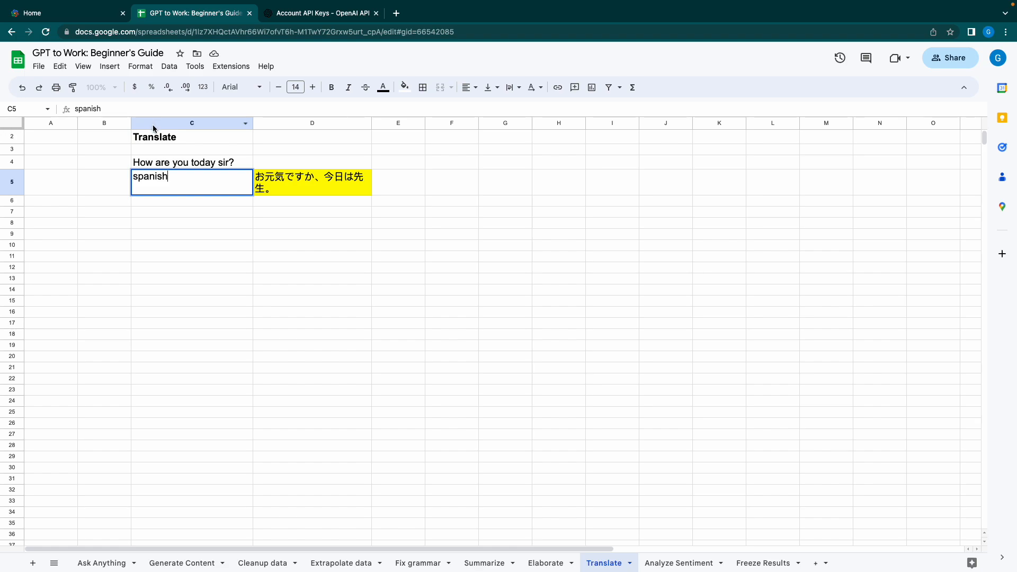
left_click(185, 163)
left_click(181, 179)
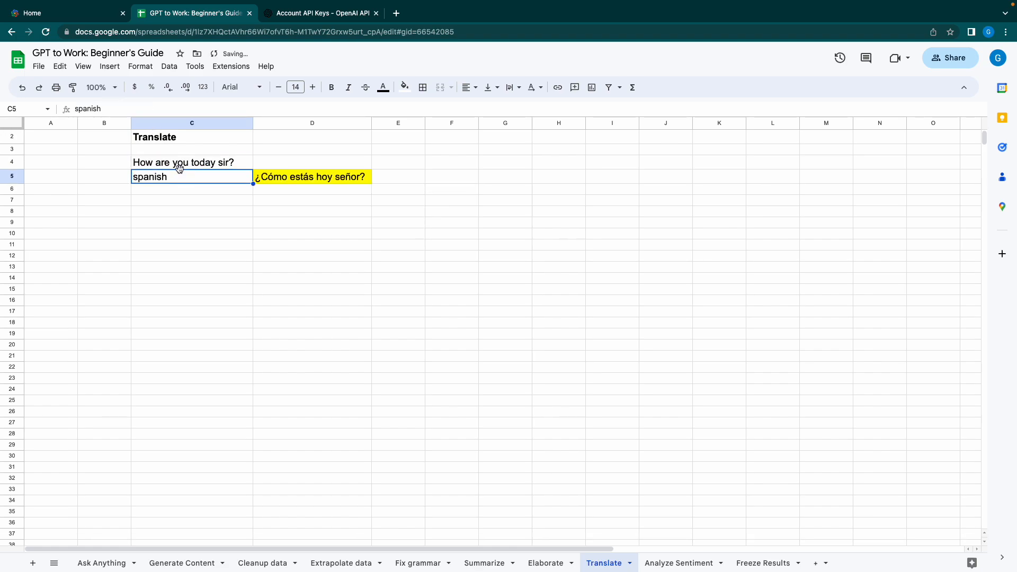
left_click(182, 163)
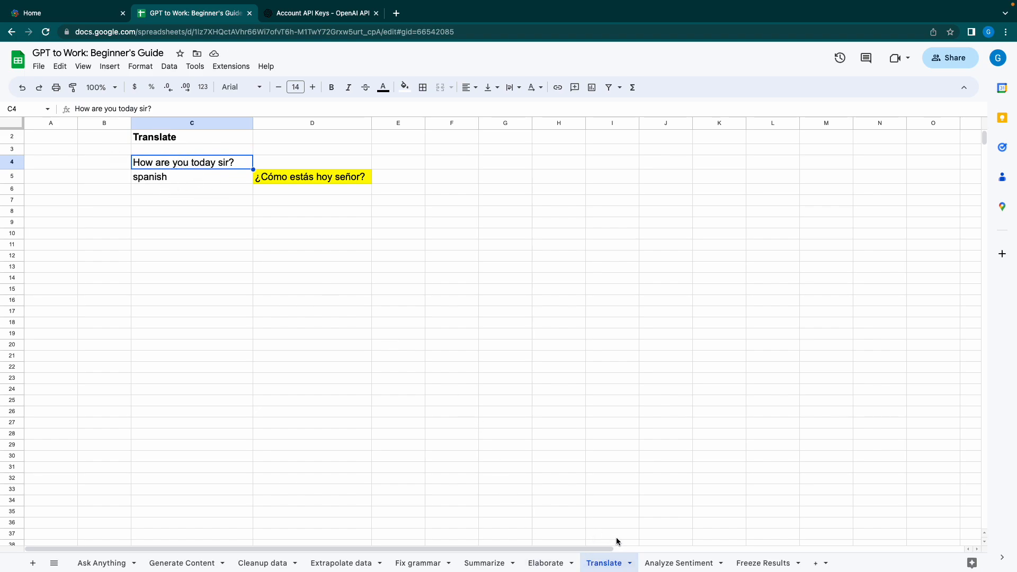
On the Analyze Sentiment sheet, compare the restaurant review in C3 with the sentiment in D3.
left_click(670, 564)
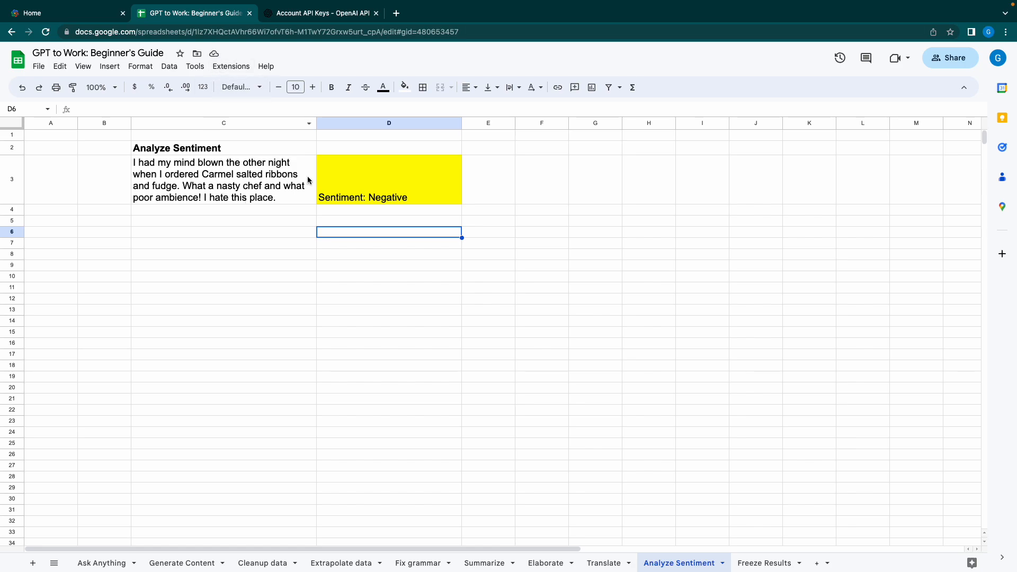
left_click_drag(392, 184, 401, 373)
left_click(421, 334)
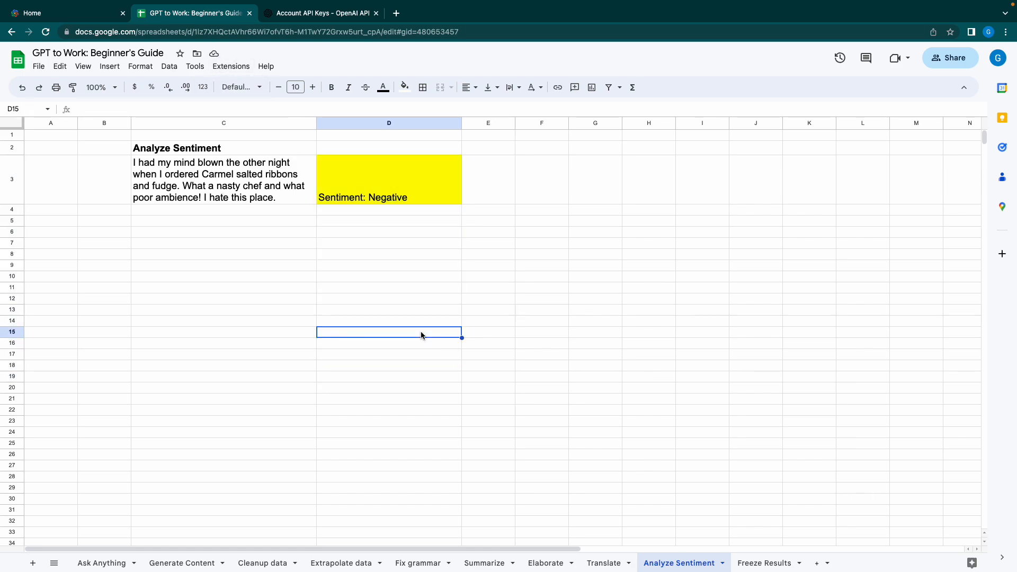
On the Freeze Results sheet, review the dishes prompt in C4 and the frozen dish names in column D, from D6 down.
left_click(761, 563)
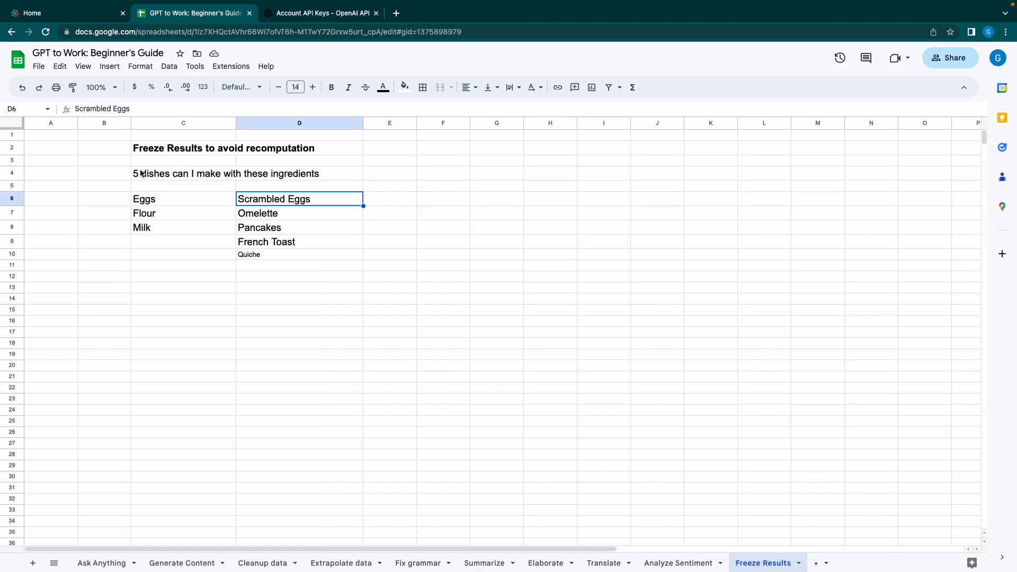
left_click(141, 151)
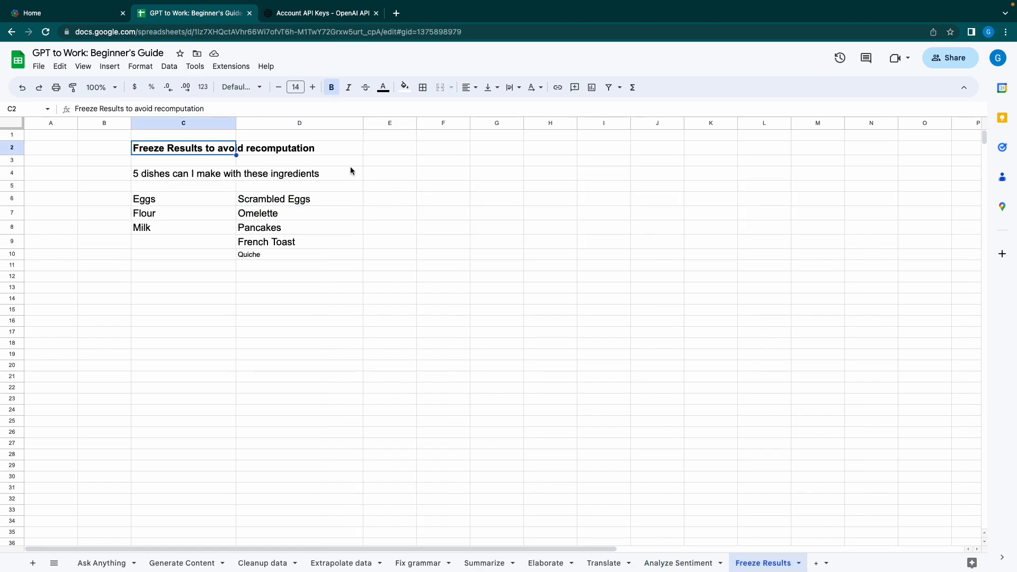
key("Down")
key("Down")
key("Down")
key("Down")
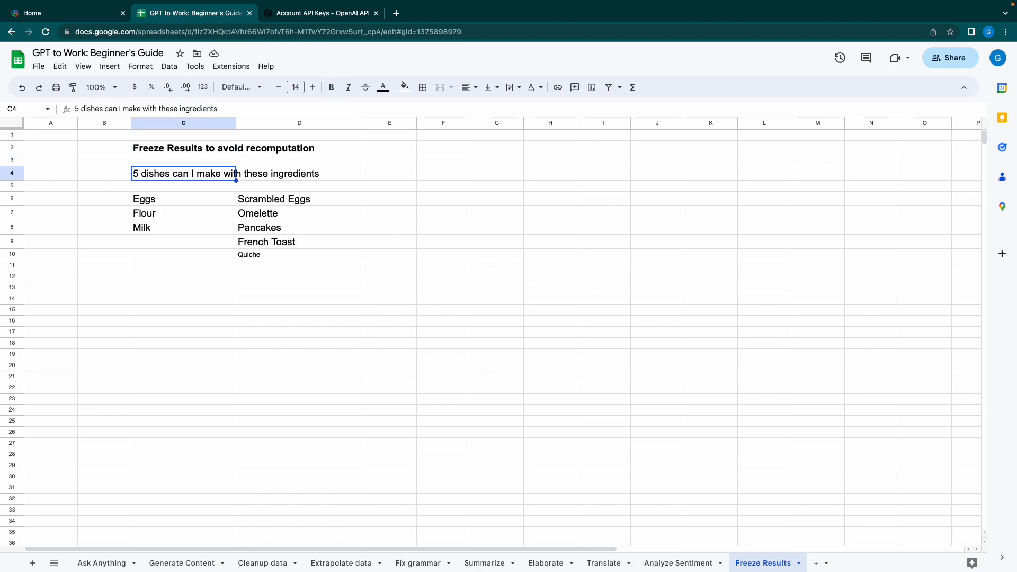
key("Right")
key("Down")
key("Down")
key("Down")
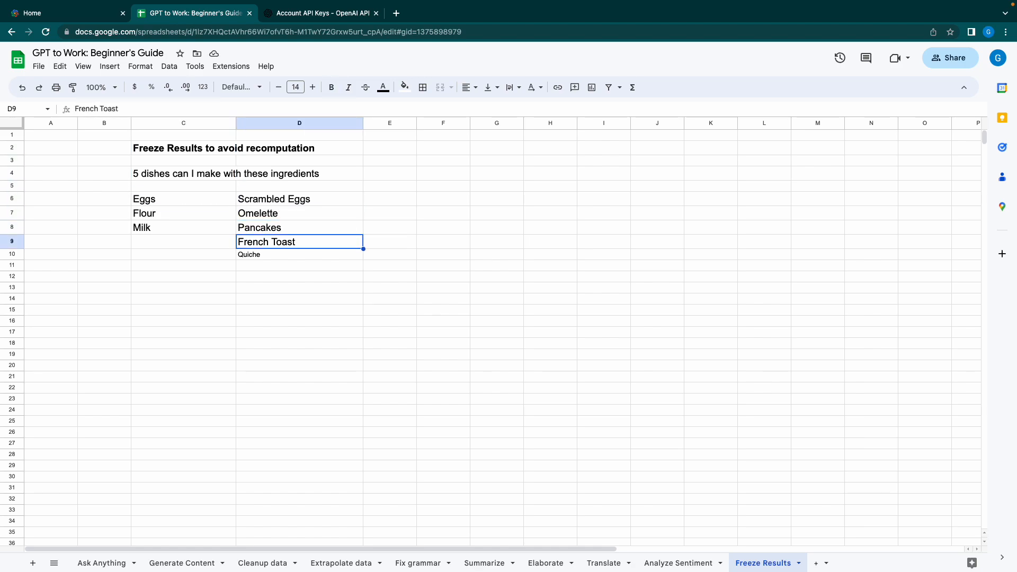
key("Up")
key("Up")
key("Up")
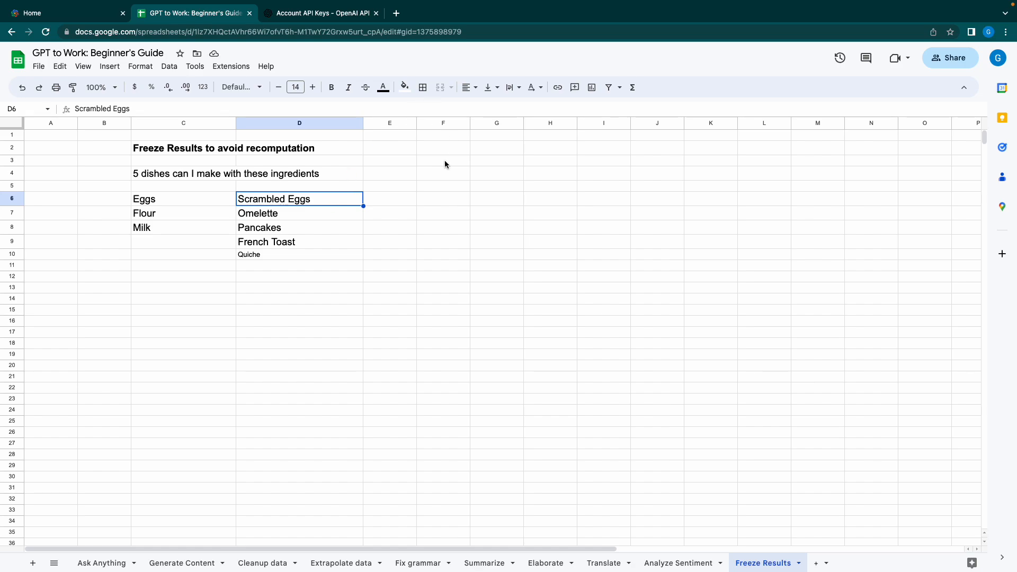
Look through the Setup, FAQ and Troubleshoot pages of the GPT to Work website and return to the spreadsheet.
left_click(60, 15)
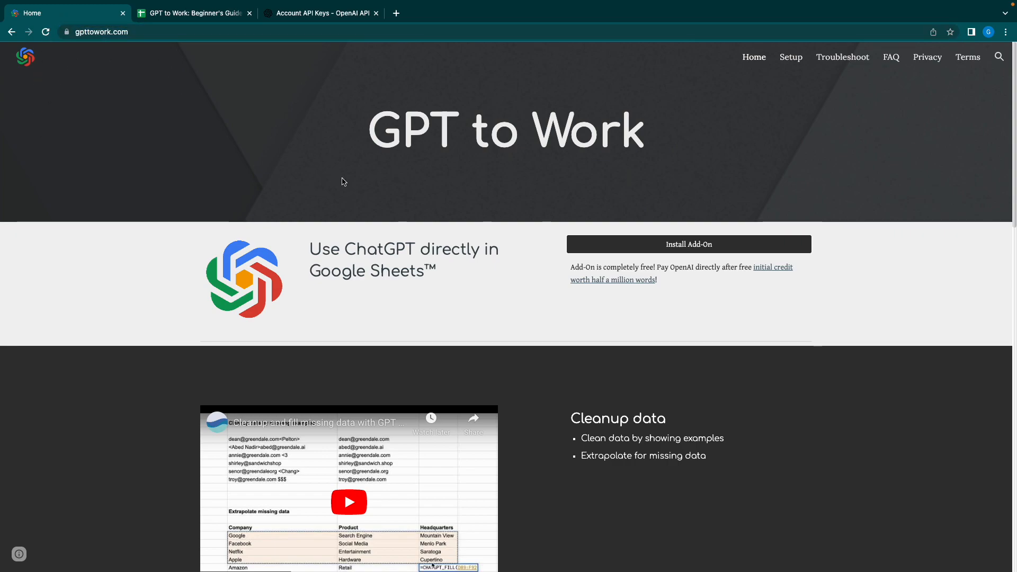
left_click(792, 64)
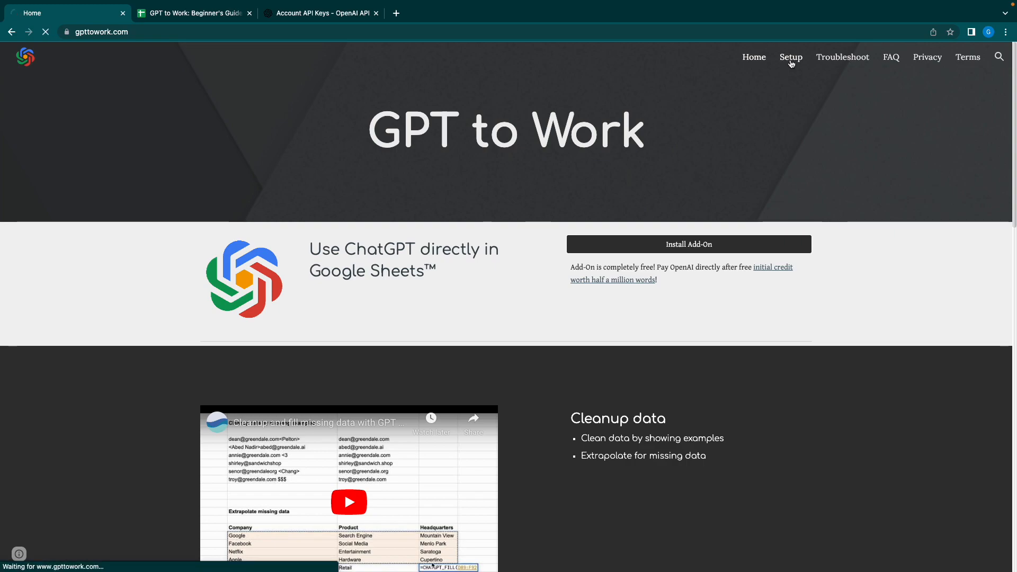
scroll(381, 332, "down", 4)
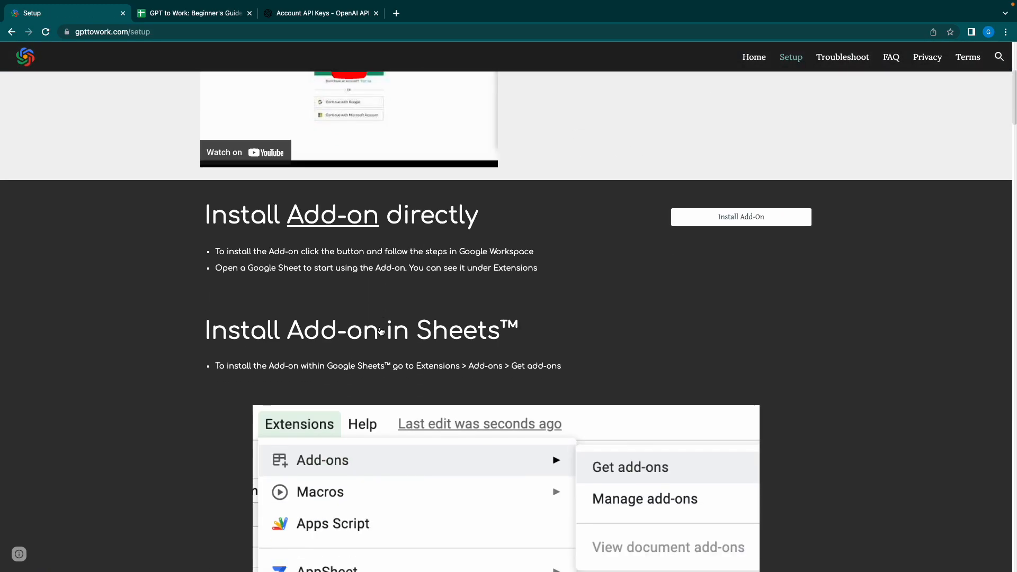
scroll(381, 331, "up", 5)
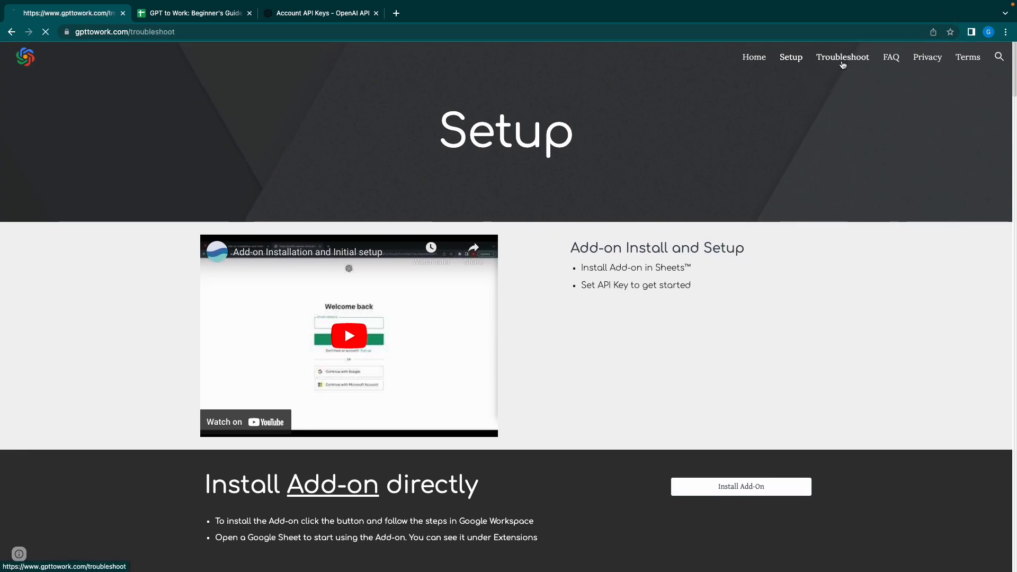
left_click(846, 61)
left_click(891, 63)
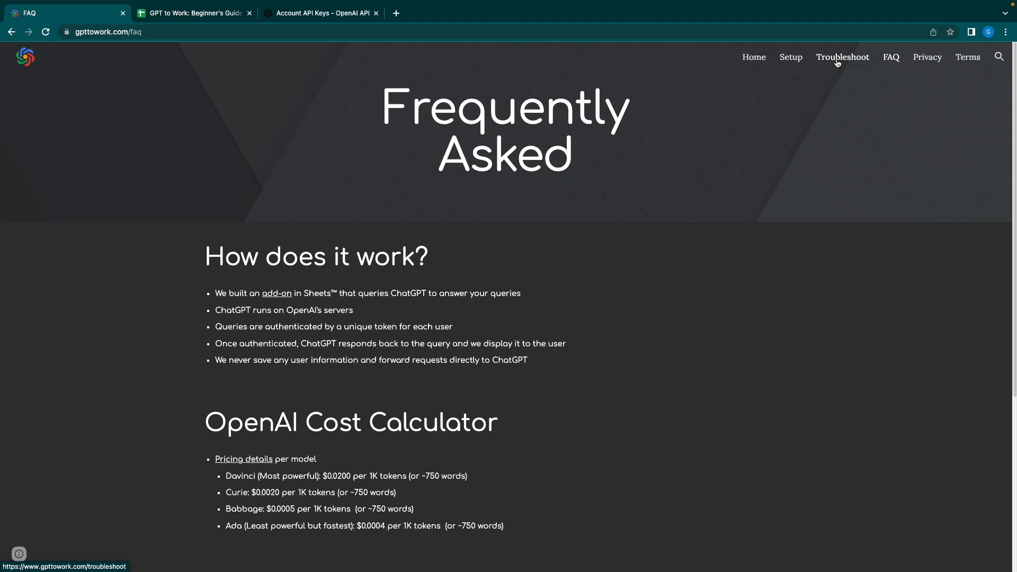
left_click(838, 63)
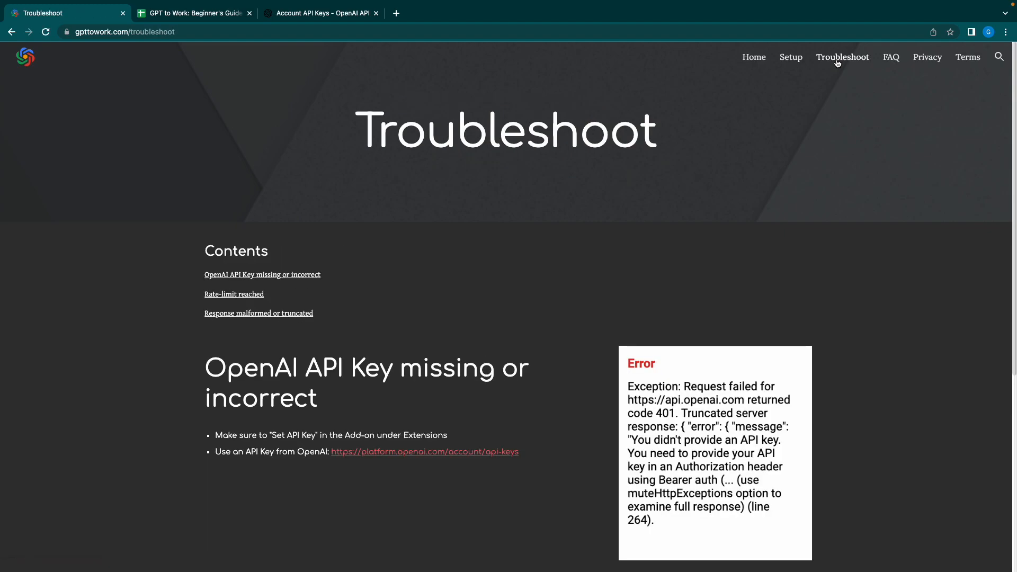
left_click(170, 15)
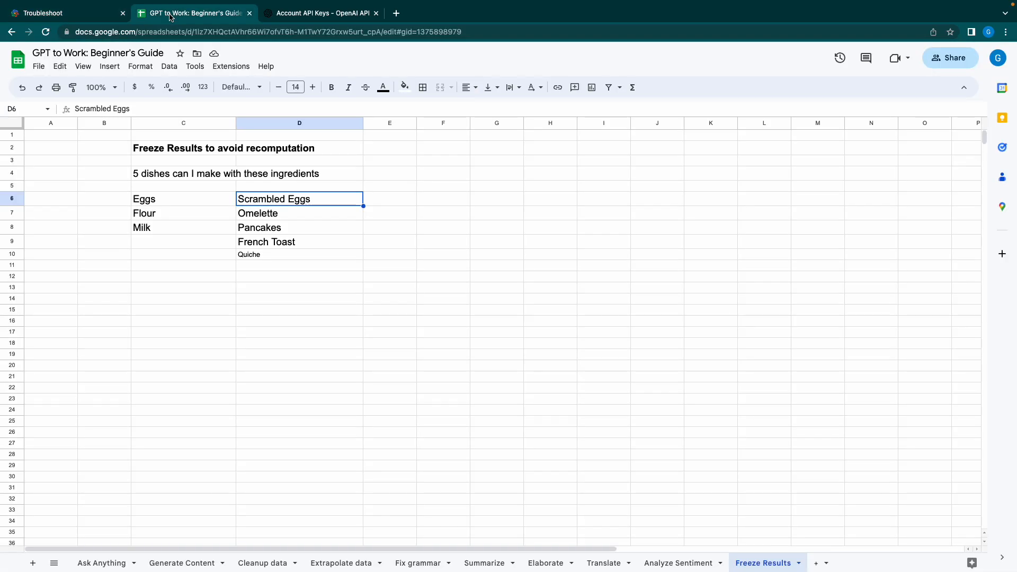